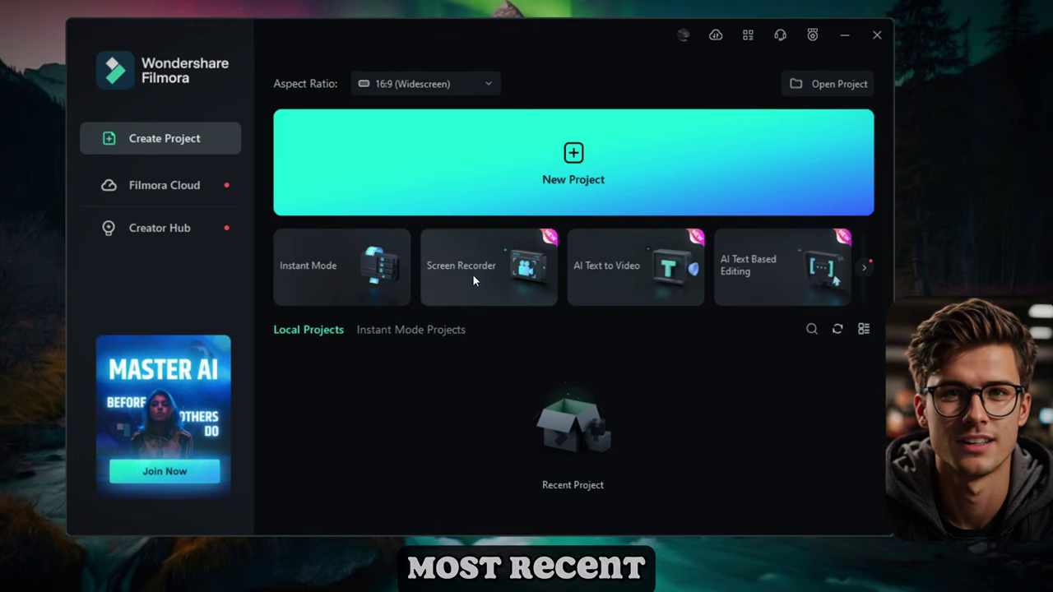
- Preview the Modern Camper template and try the screen recorder
{"action": "left_click", "coordinate": [337, 285]}
{"action": "left_click", "coordinate": [250, 107]}
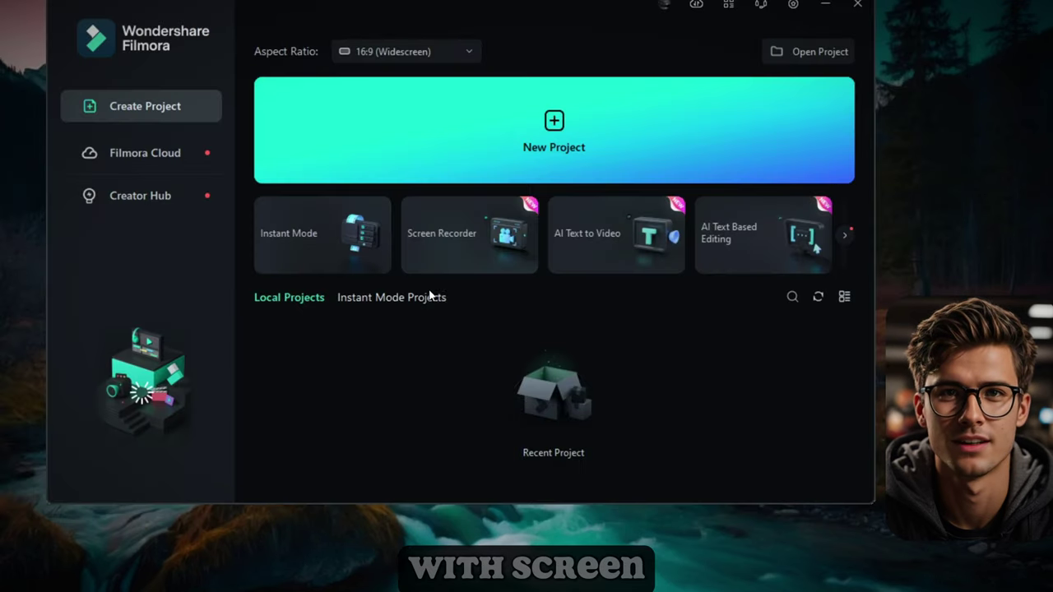
{"action": "left_click", "coordinate": [457, 238]}
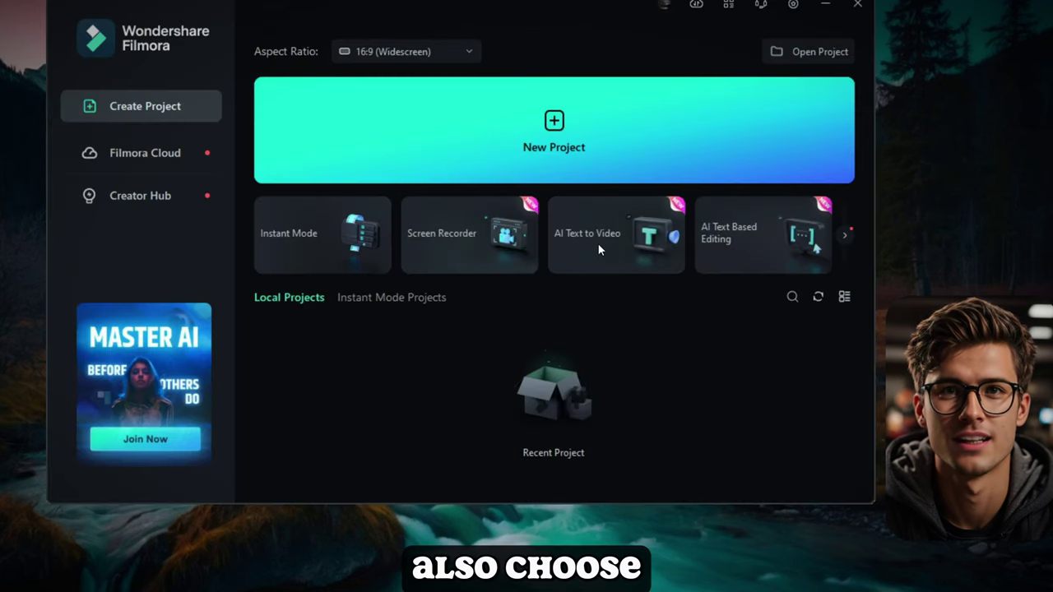
- Generate an AI video from the prompt 'Let's make a video about haking money online with the help of'
{"action": "left_click", "coordinate": [597, 243]}
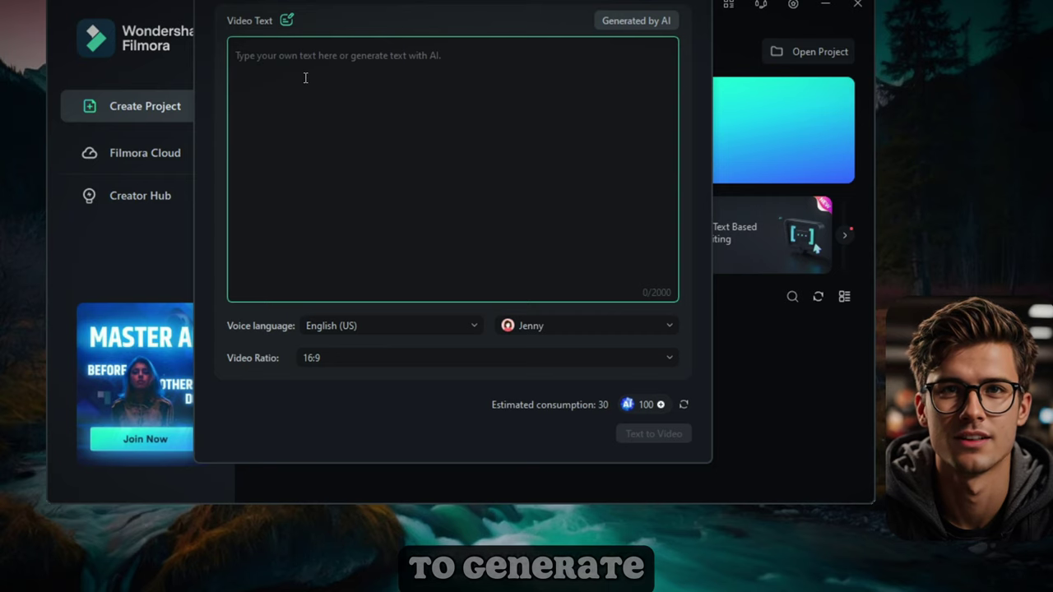
{"action": "type", "text": "Let's make a video ab"}
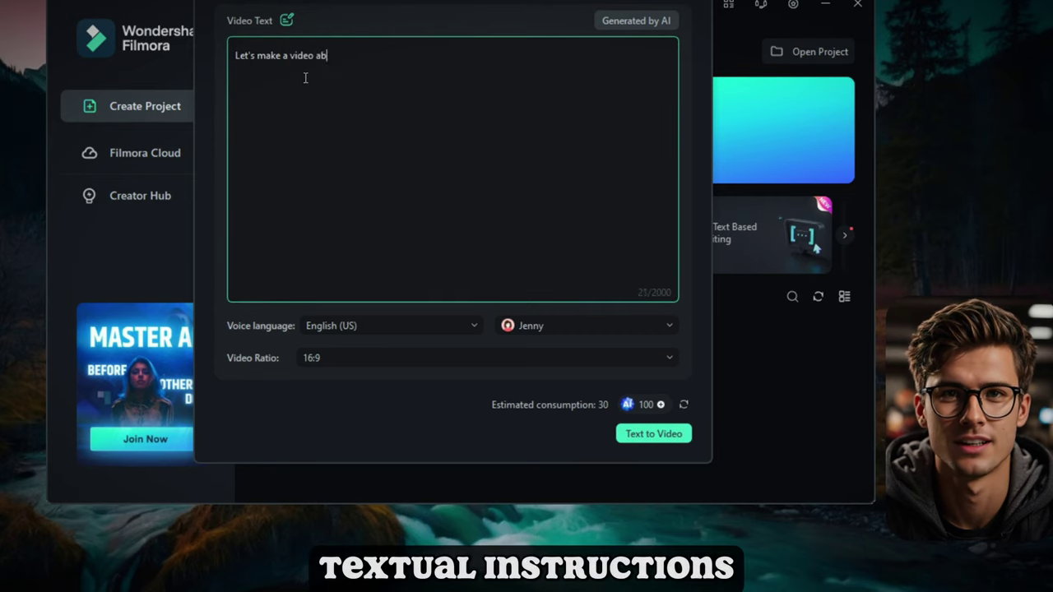
{"action": "type", "text": "out haking money online with the "}
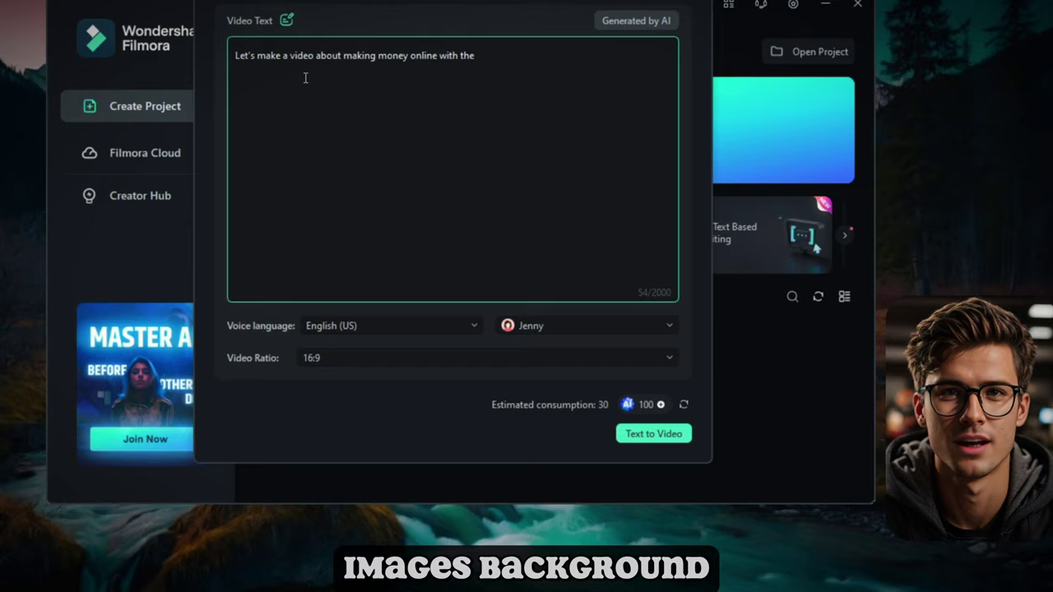
{"action": "type", "text": "help of AI"}
{"action": "left_click", "coordinate": [649, 439]}
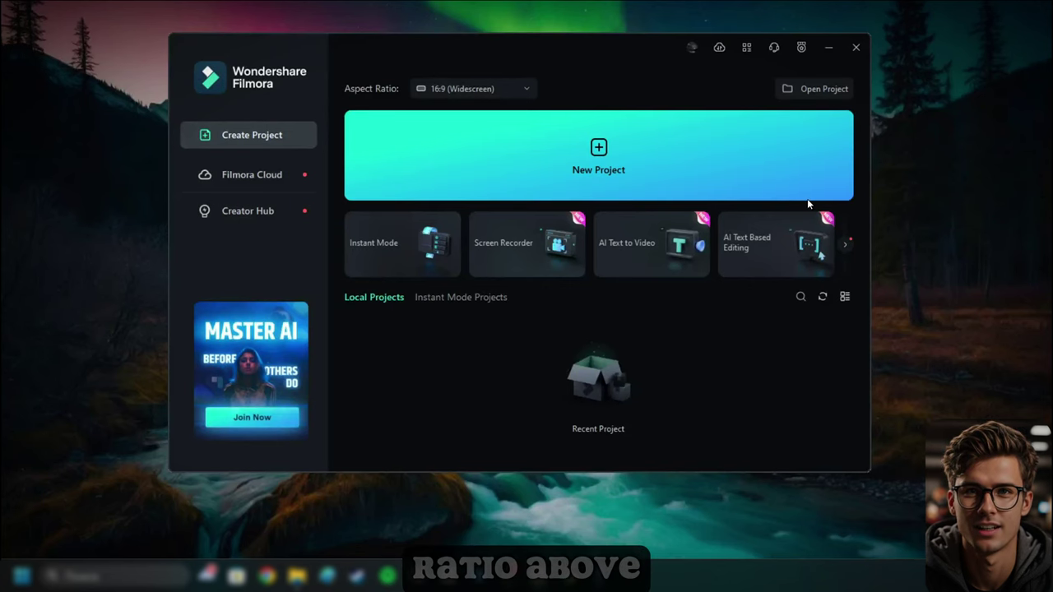
- Keep the 16:9 (Widescreen) aspect ratio and create a new empty project
{"action": "left_click", "coordinate": [485, 88]}
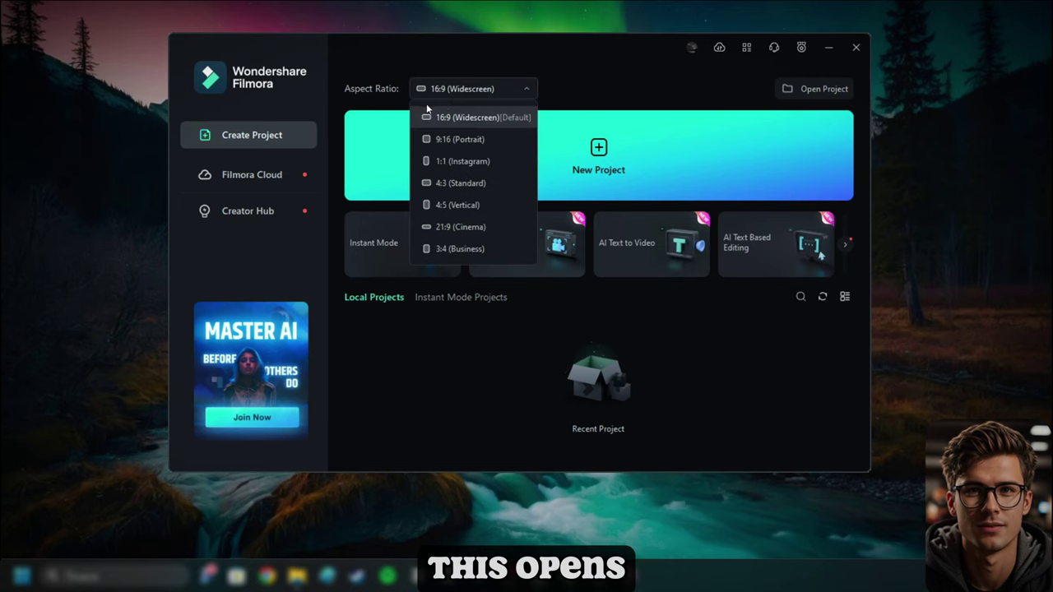
{"action": "left_click", "coordinate": [468, 116]}
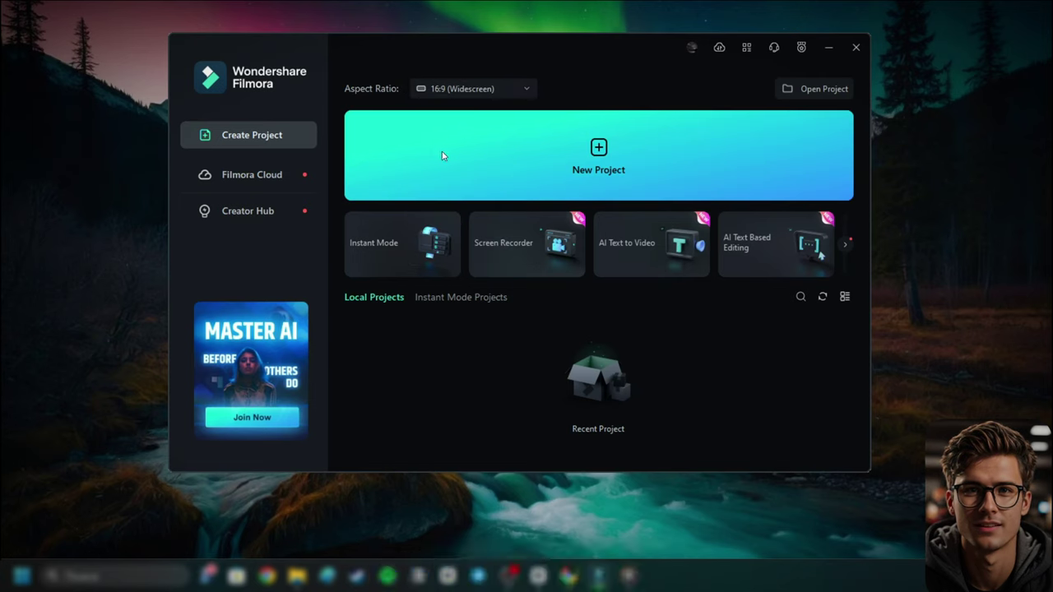
{"action": "left_click", "coordinate": [610, 153]}
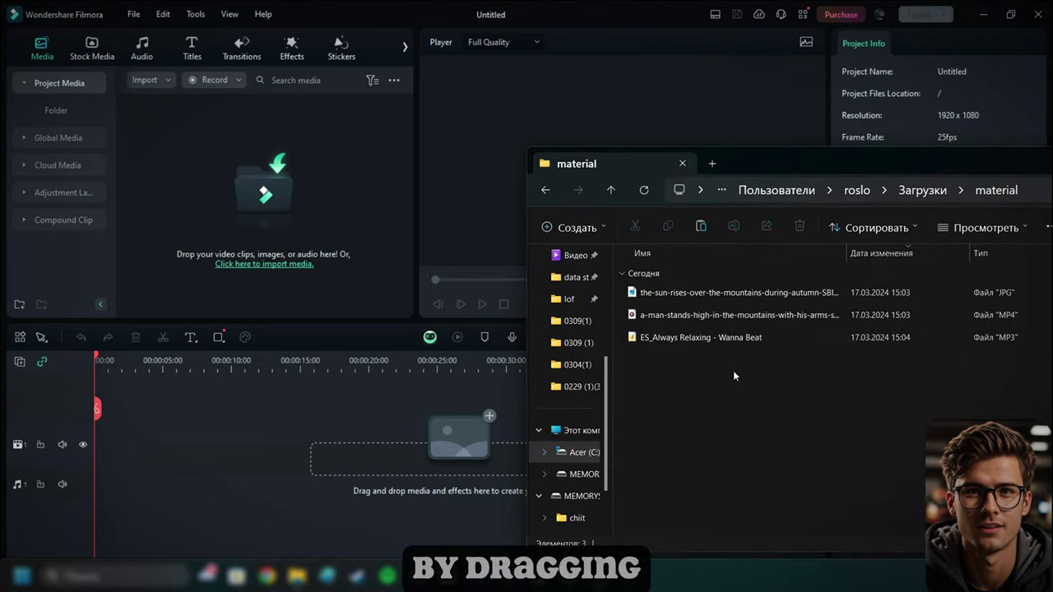
- Import the sunrise photo, mountain clip and relaxing music into the project
{"action": "left_click_drag", "start_coordinate": [714, 384], "coordinate": [668, 298]}
{"action": "left_click_drag", "start_coordinate": [497, 280], "coordinate": [280, 226]}
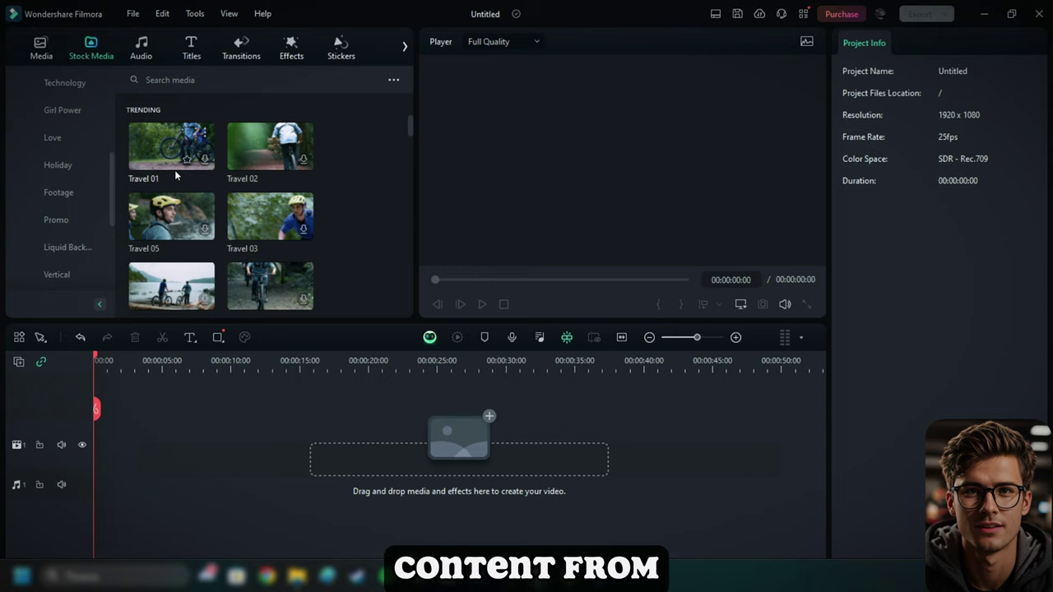
{"action": "scroll", "coordinate": [242, 162], "scroll_direction": "down", "scroll_amount": 5}
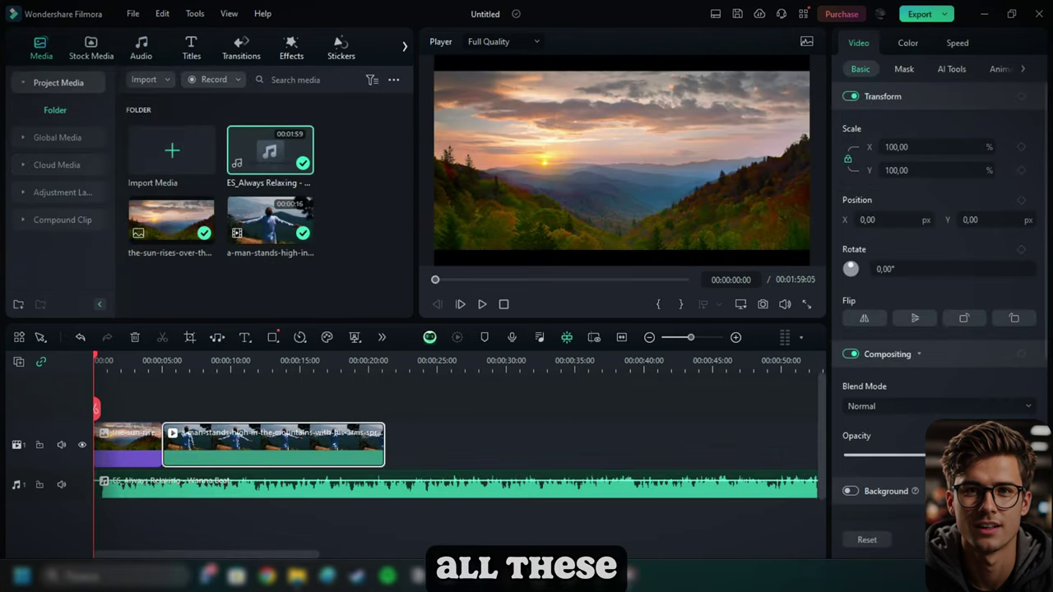
- Arrange the timeline with the mountain clip at 00:00 and the sunrise photo later
{"action": "left_click_drag", "start_coordinate": [280, 448], "coordinate": [345, 448]}
{"action": "left_click_drag", "start_coordinate": [128, 444], "coordinate": [147, 444]}
{"action": "left_click", "coordinate": [199, 496]}
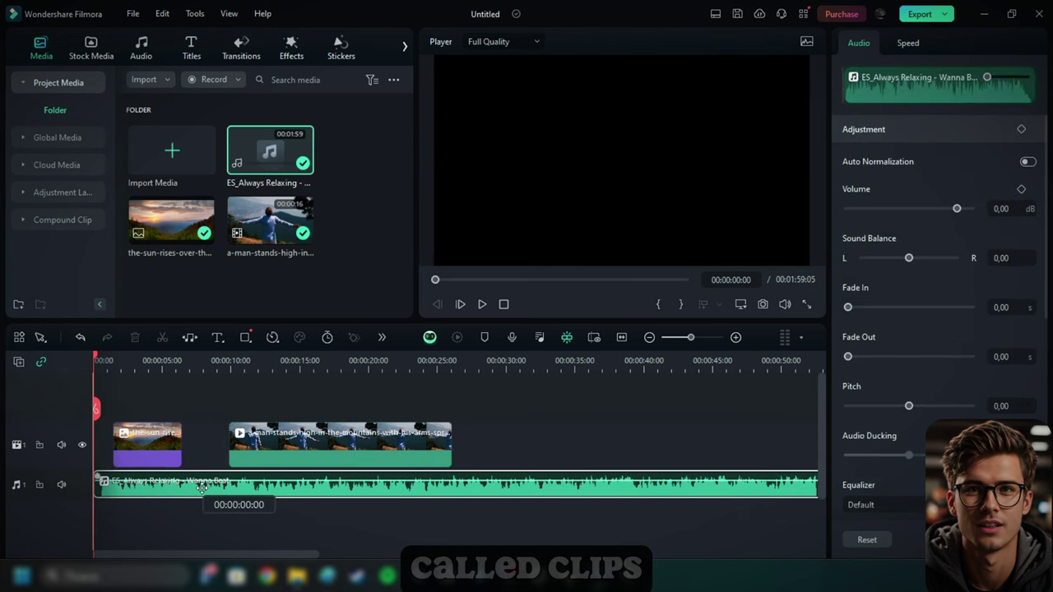
{"action": "left_click", "coordinate": [64, 85]}
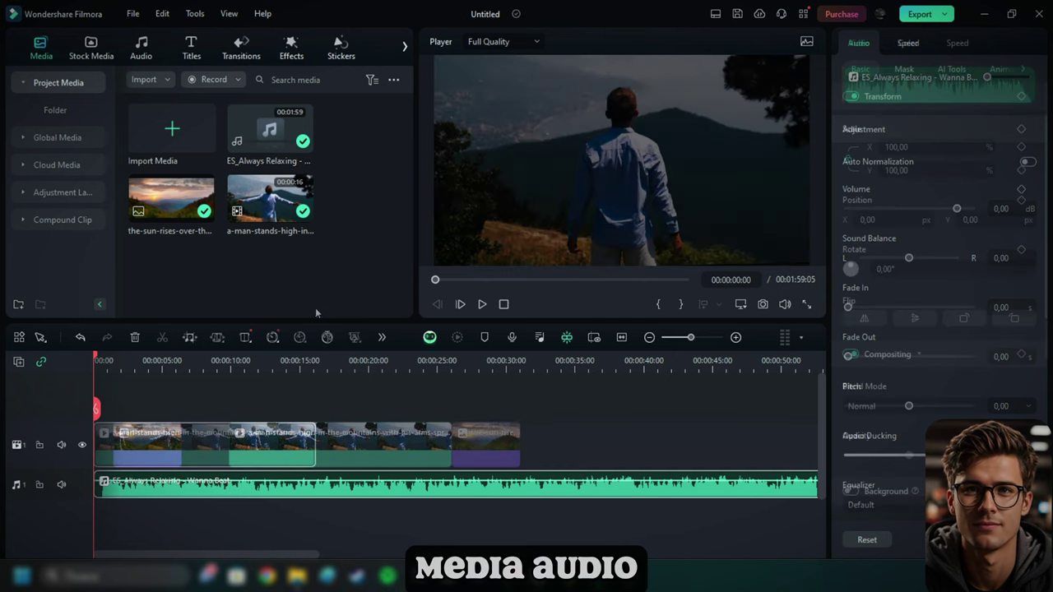
{"action": "left_click", "coordinate": [150, 494]}
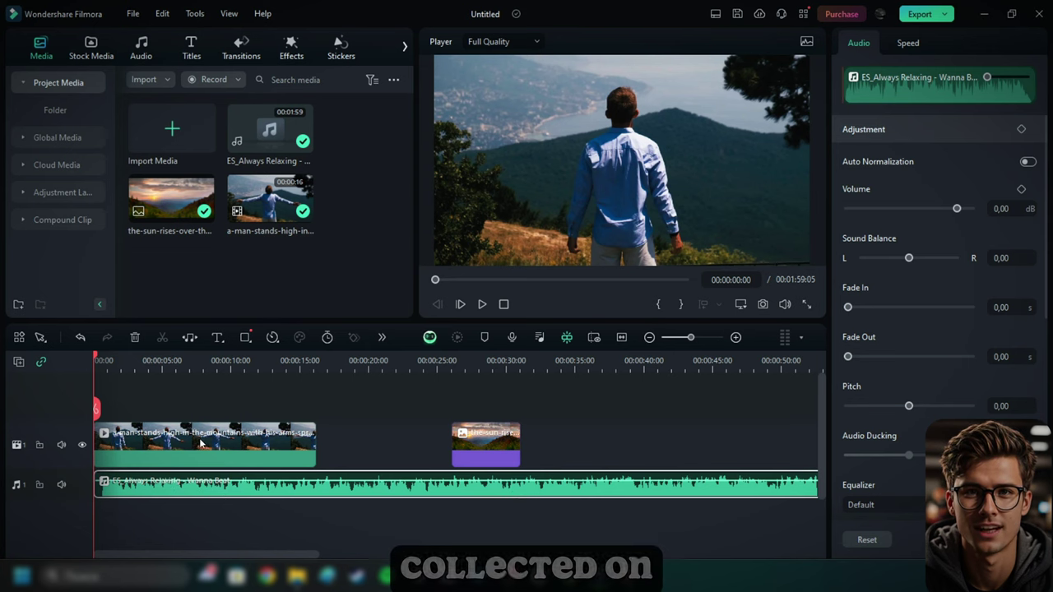
{"action": "mouse_move", "coordinate": [200, 444]}
{"action": "left_mouse_down"}
{"action": "mouse_move", "coordinate": [477, 446]}
{"action": "mouse_move", "coordinate": [205, 447]}
{"action": "left_mouse_up"}
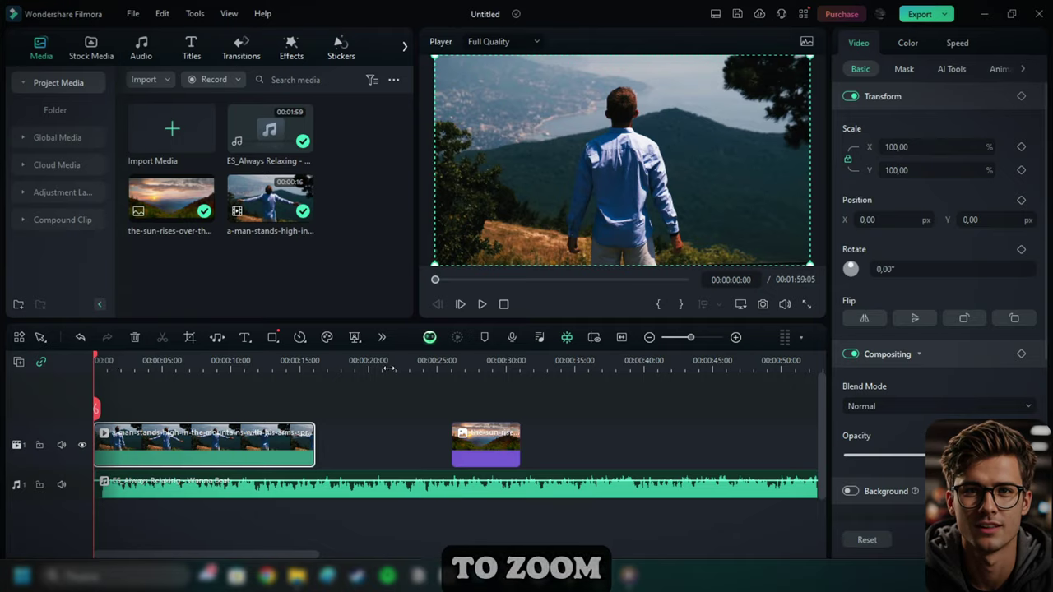
{"action": "scroll", "coordinate": [389, 369], "scroll_direction": "down", "scroll_amount": 5}
{"action": "scroll", "coordinate": [340, 375], "scroll_direction": "up", "scroll_amount": 3}
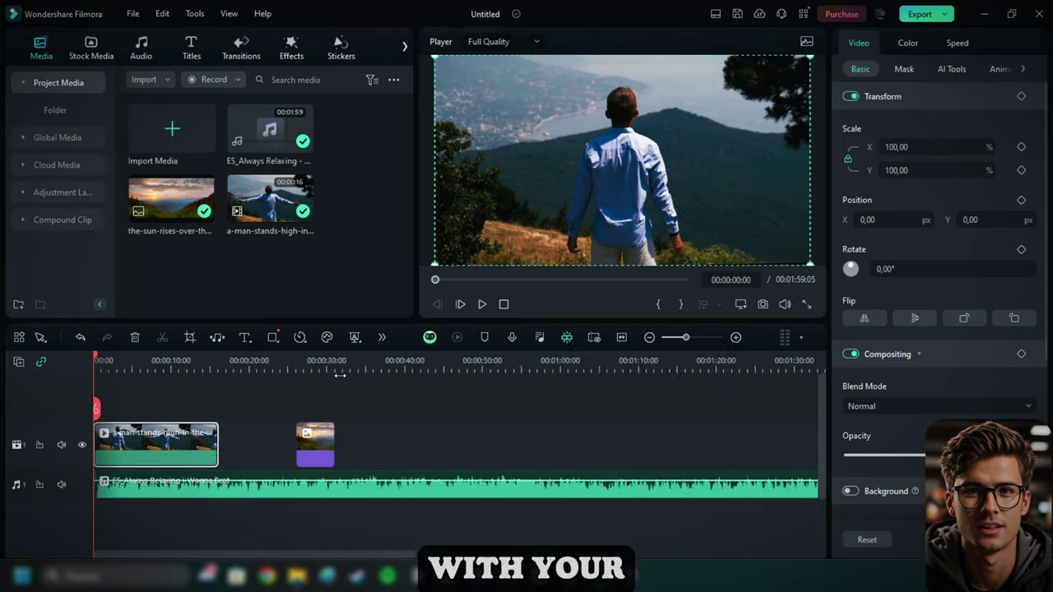
{"action": "scroll", "coordinate": [340, 375], "scroll_direction": "up", "scroll_amount": 2}
{"action": "scroll", "coordinate": [247, 372], "scroll_direction": "down", "scroll_amount": 4}
{"action": "scroll", "coordinate": [379, 374], "scroll_direction": "up", "scroll_amount": 5}
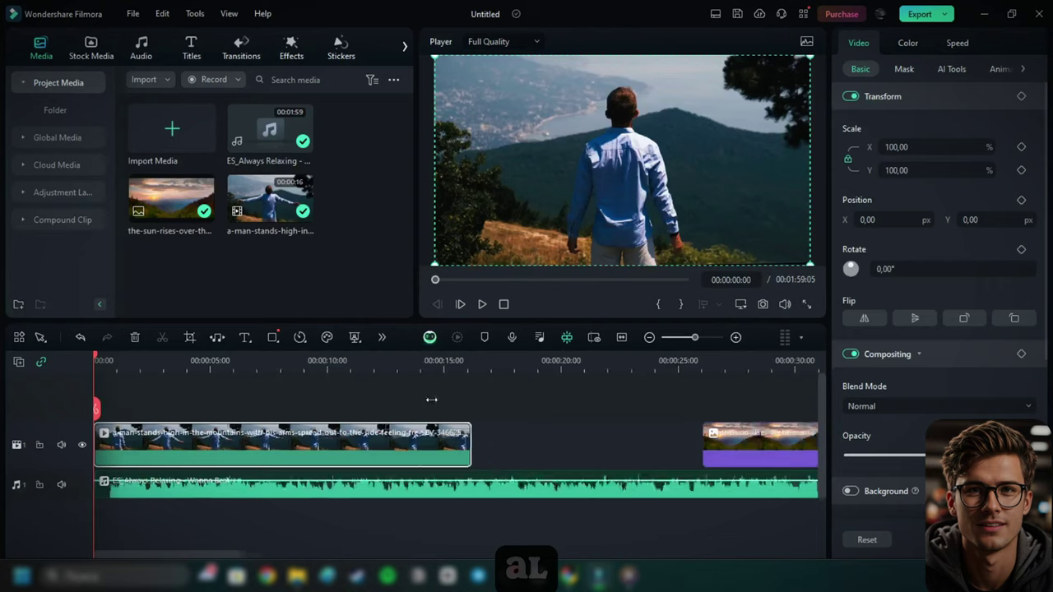
{"action": "scroll", "coordinate": [337, 408], "scroll_direction": "down", "scroll_amount": 5}
{"action": "scroll", "coordinate": [324, 436], "scroll_direction": "up", "scroll_amount": 3}
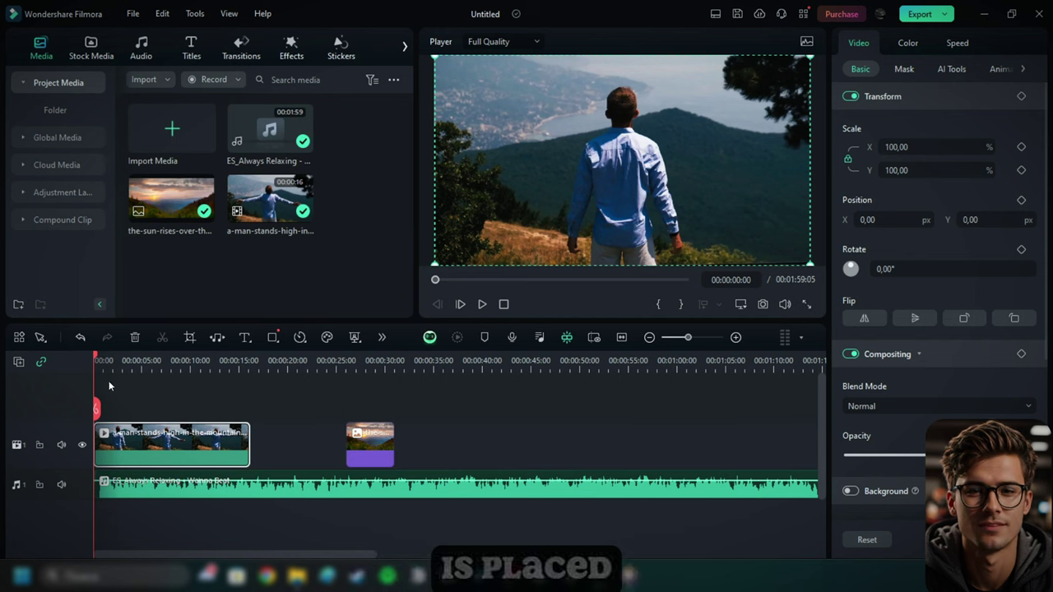
{"action": "left_click_drag", "start_coordinate": [97, 363], "coordinate": [240, 363]}
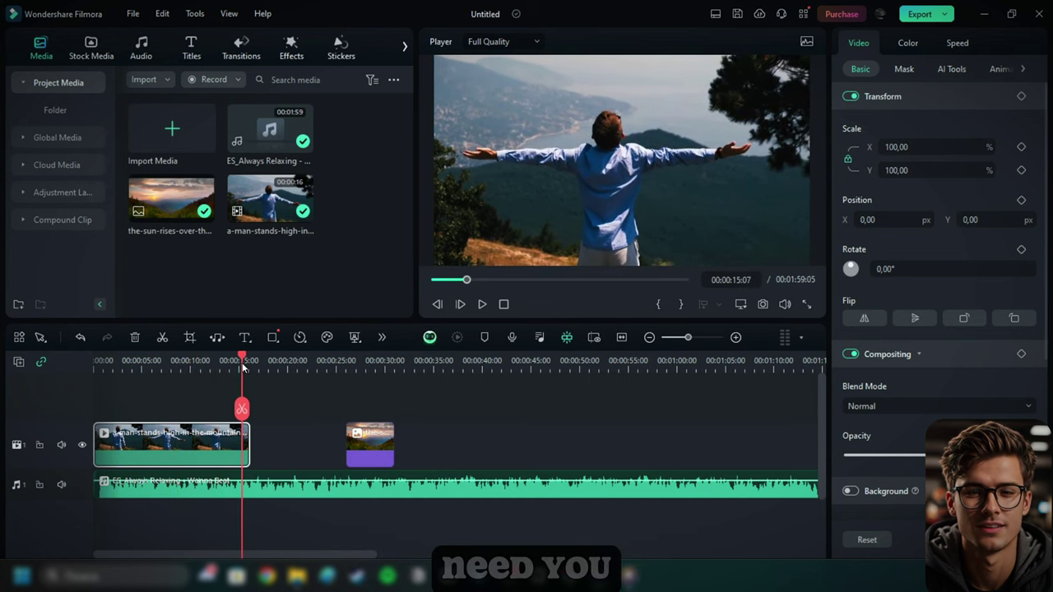
{"action": "key", "text": "j"}
{"action": "left_click", "coordinate": [426, 388]}
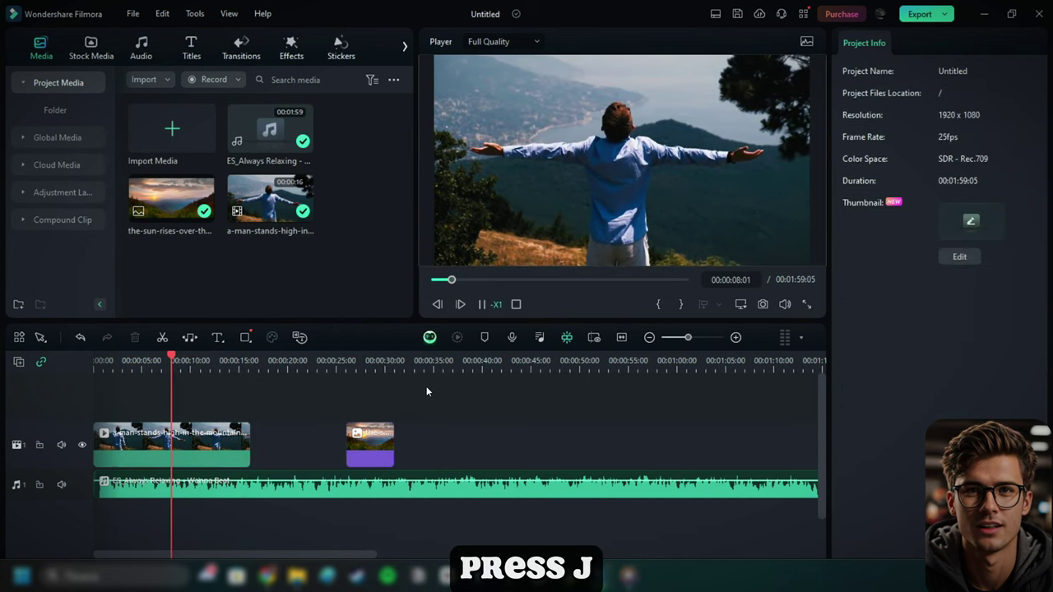
{"action": "key", "text": "k"}
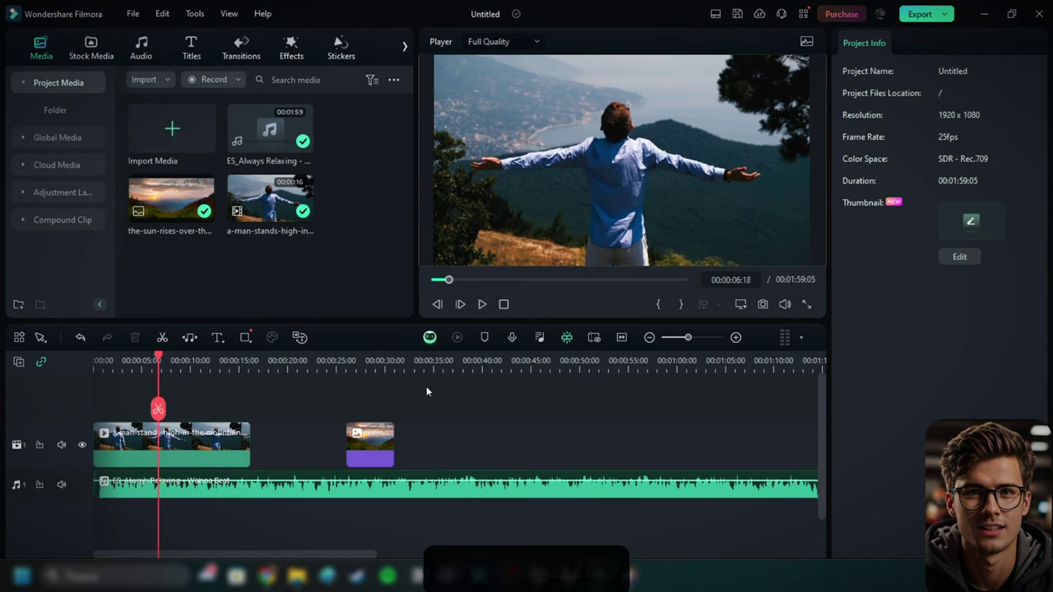
{"action": "key", "text": "l"}
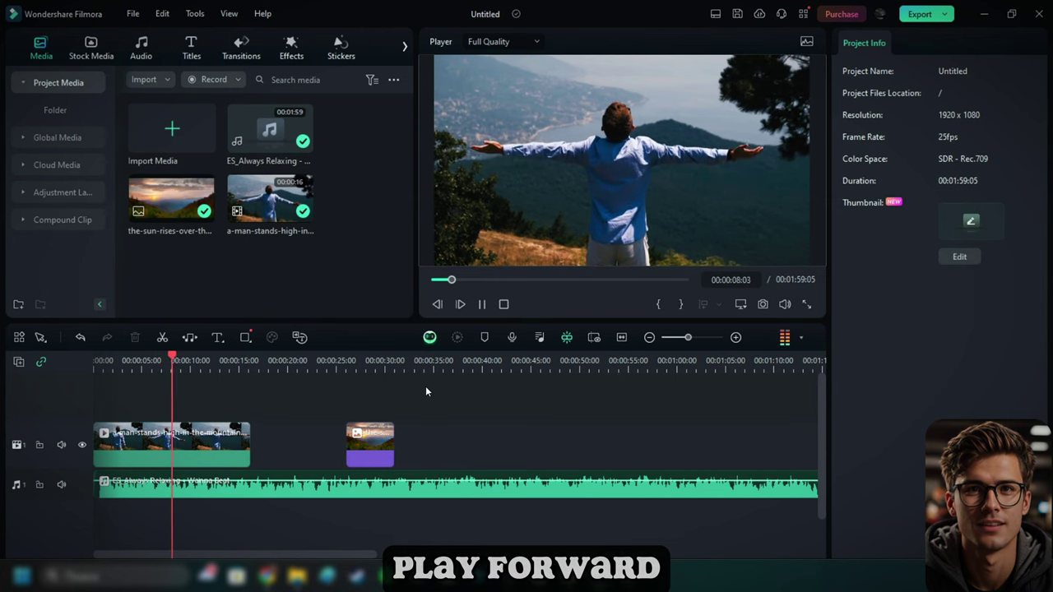
{"action": "key", "text": "l"}
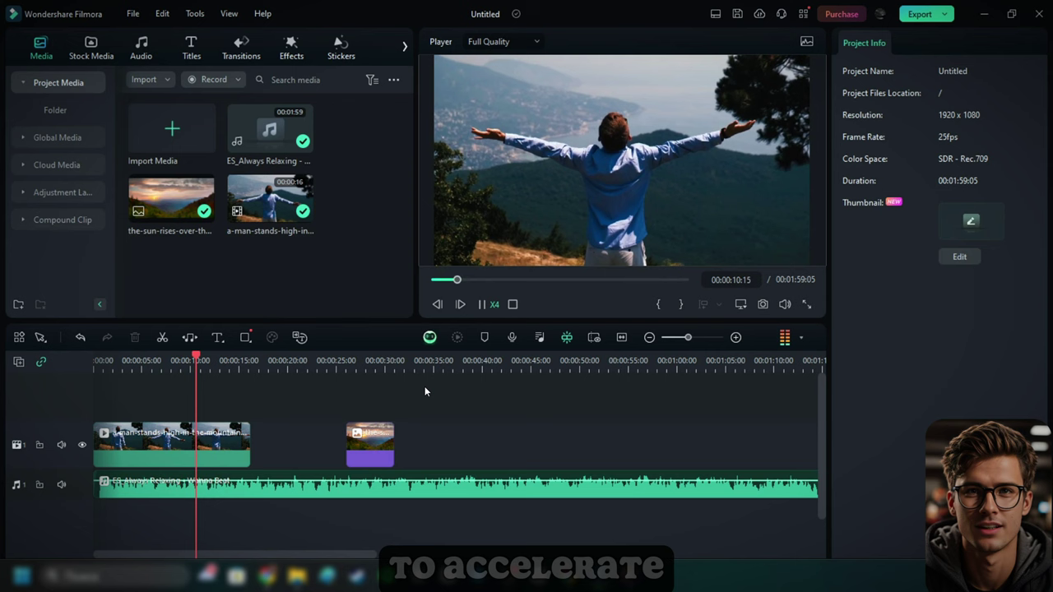
- Lower the player preview quality to 1/4
{"action": "left_click", "coordinate": [114, 440]}
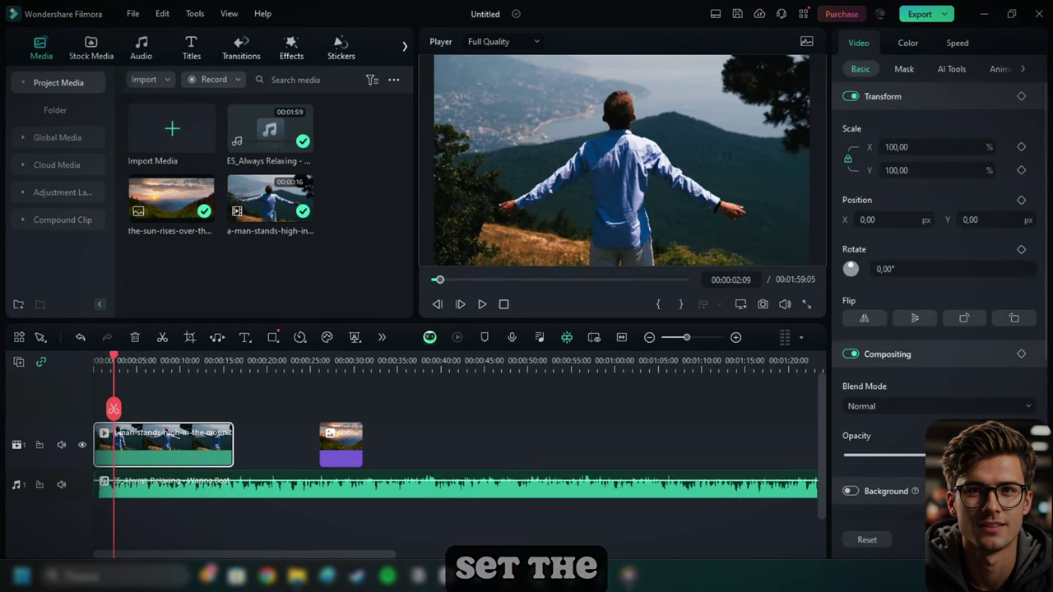
{"action": "left_click", "coordinate": [504, 41]}
{"action": "left_click", "coordinate": [496, 111]}
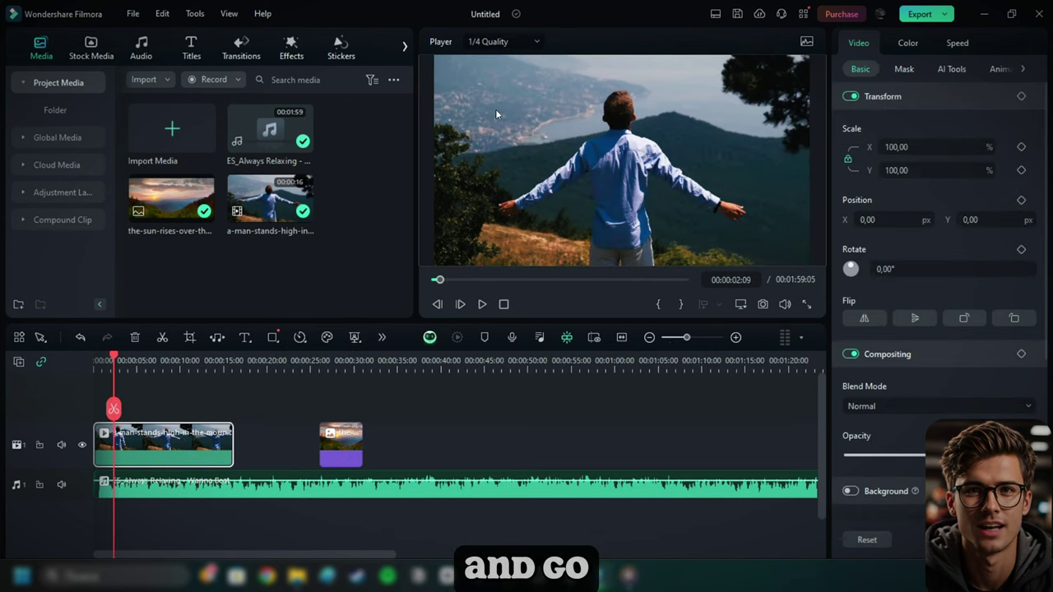
- Change the project frame rate to 60 fps, keeping 16:9 at 1920x1080
{"action": "left_click", "coordinate": [740, 305]}
{"action": "left_click", "coordinate": [755, 328]}
{"action": "left_click", "coordinate": [573, 181]}
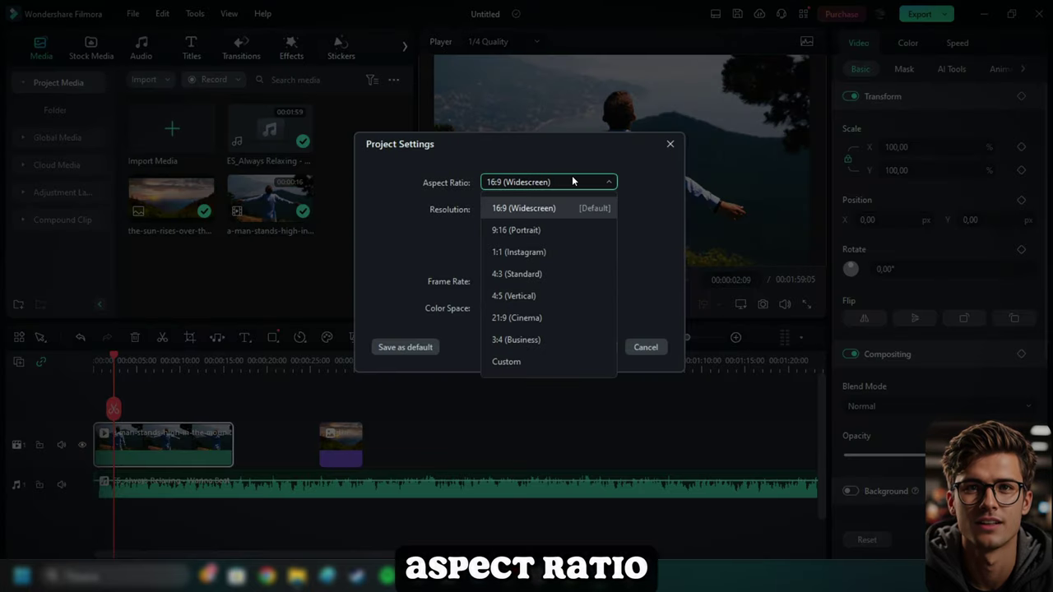
{"action": "left_click", "coordinate": [573, 182]}
{"action": "left_click", "coordinate": [570, 211]}
{"action": "left_click", "coordinate": [570, 211]}
{"action": "left_click", "coordinate": [542, 283]}
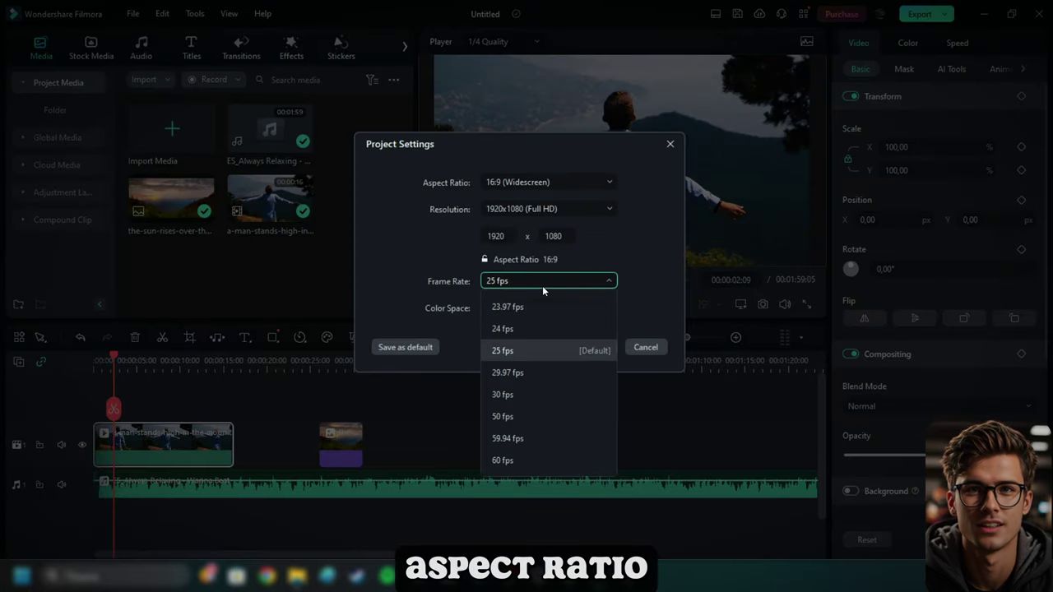
{"action": "left_click", "coordinate": [511, 459]}
{"action": "left_click", "coordinate": [596, 348]}
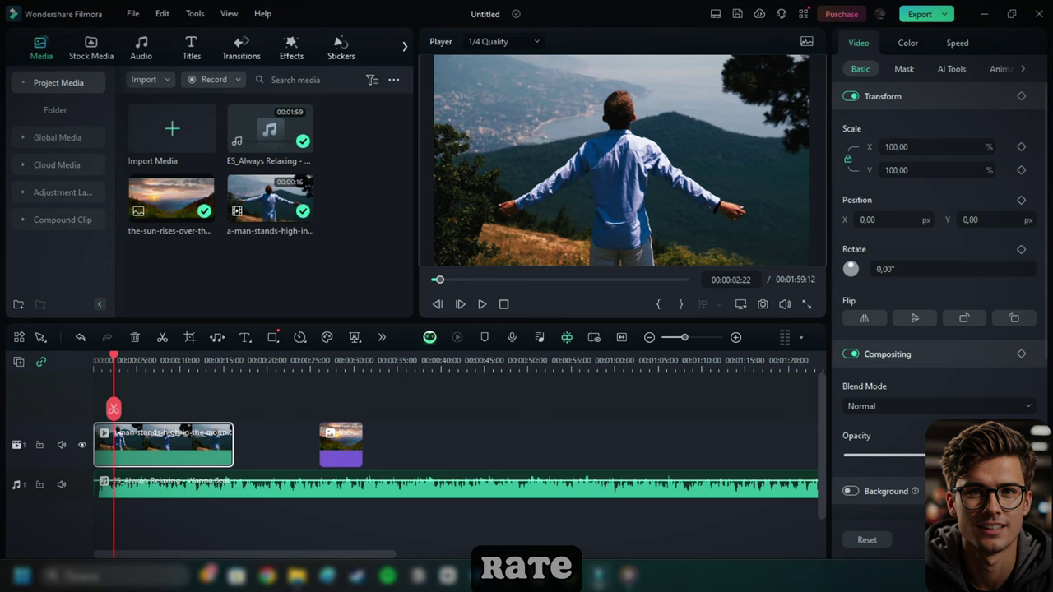
{"action": "left_click", "coordinate": [429, 338]}
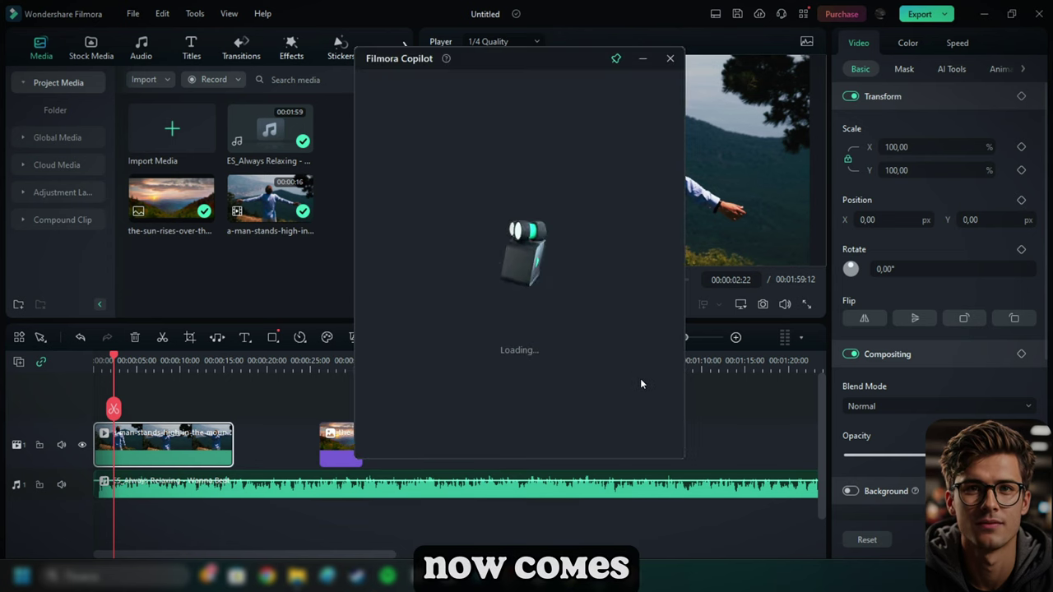
{"action": "left_click_drag", "start_coordinate": [506, 58], "coordinate": [287, 37]}
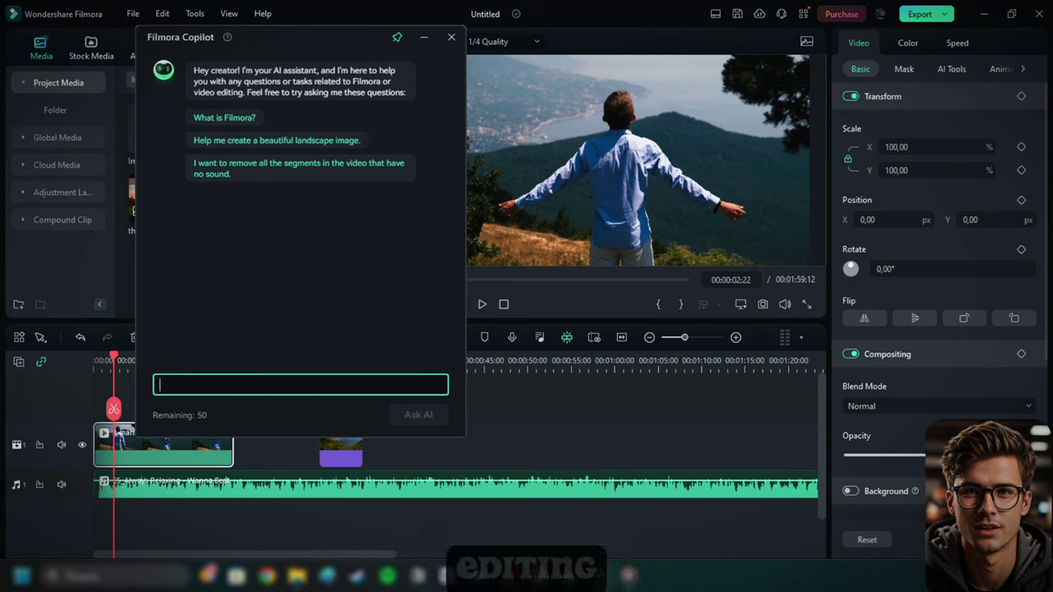
{"action": "type", "text": "How do I apply Color Match on the selected clip? Does it have any shortcut?"}
{"action": "left_click", "coordinate": [421, 417]}
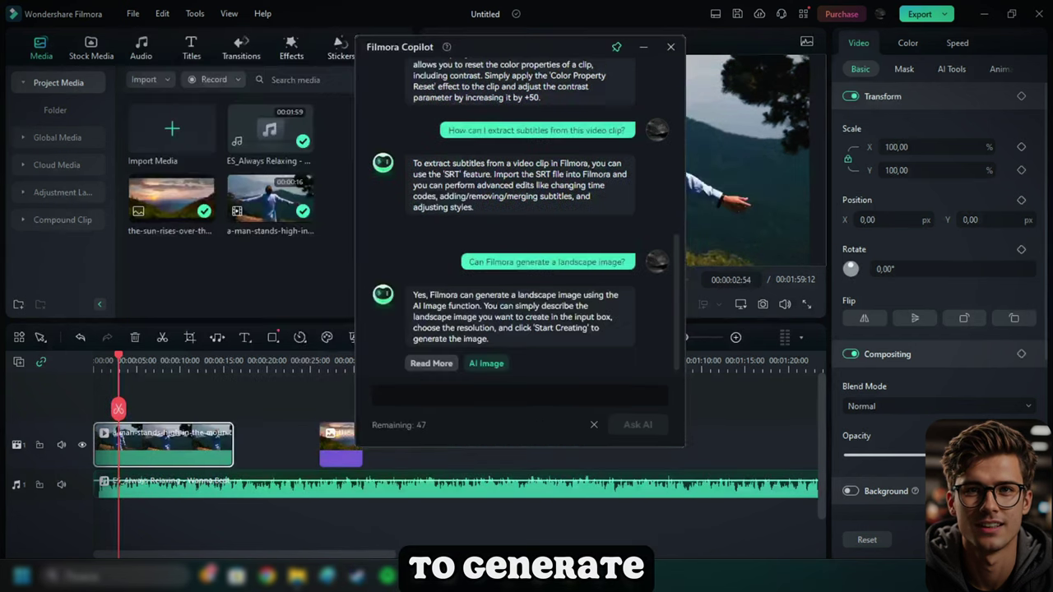
{"action": "left_click", "coordinate": [486, 364]}
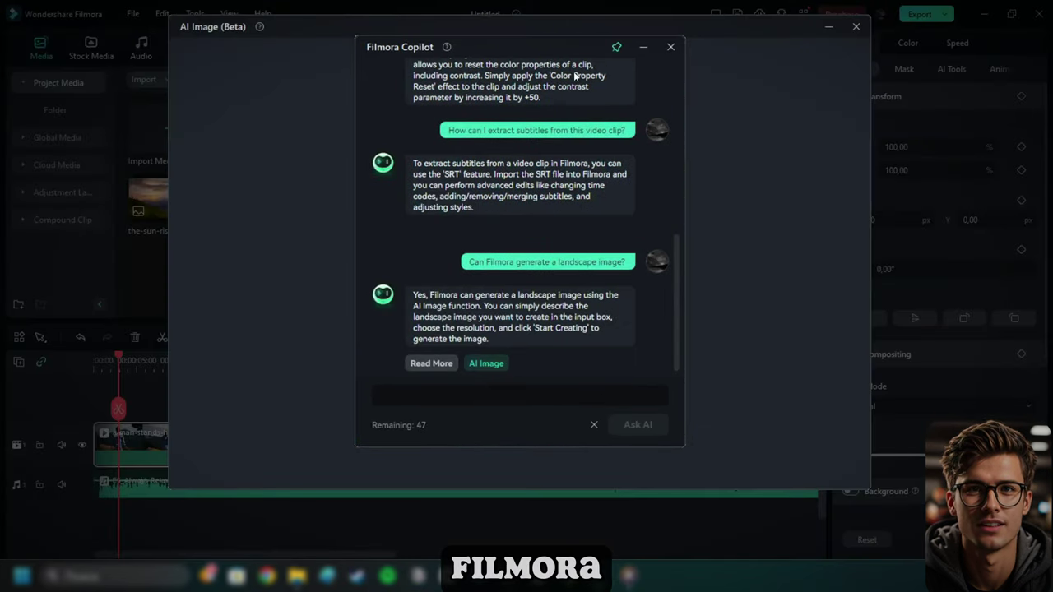
{"action": "left_click_drag", "start_coordinate": [542, 51], "coordinate": [508, 533]}
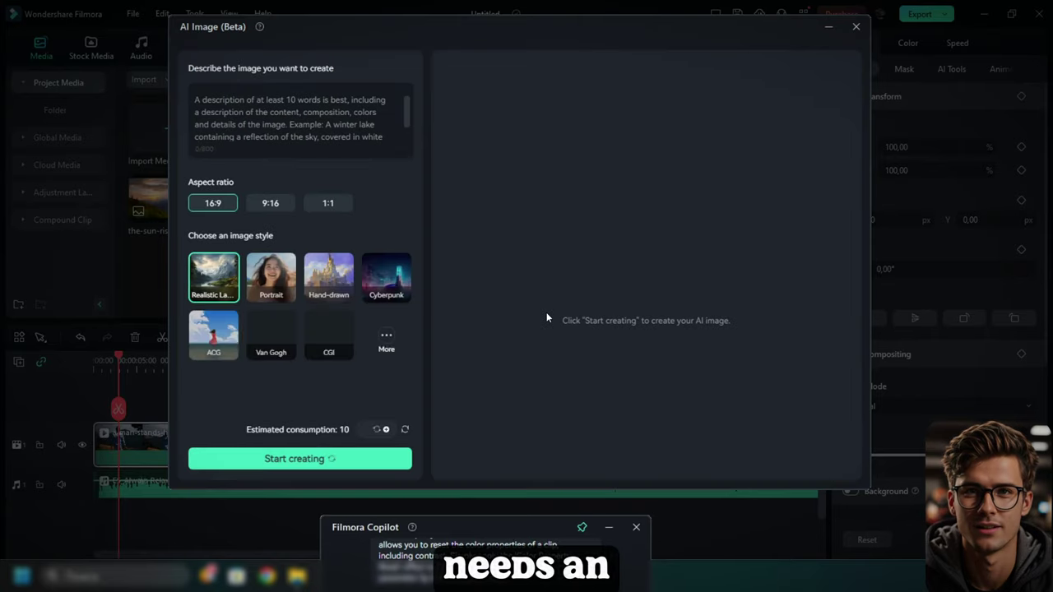
{"action": "left_click", "coordinate": [270, 206]}
{"action": "left_click", "coordinate": [331, 203]}
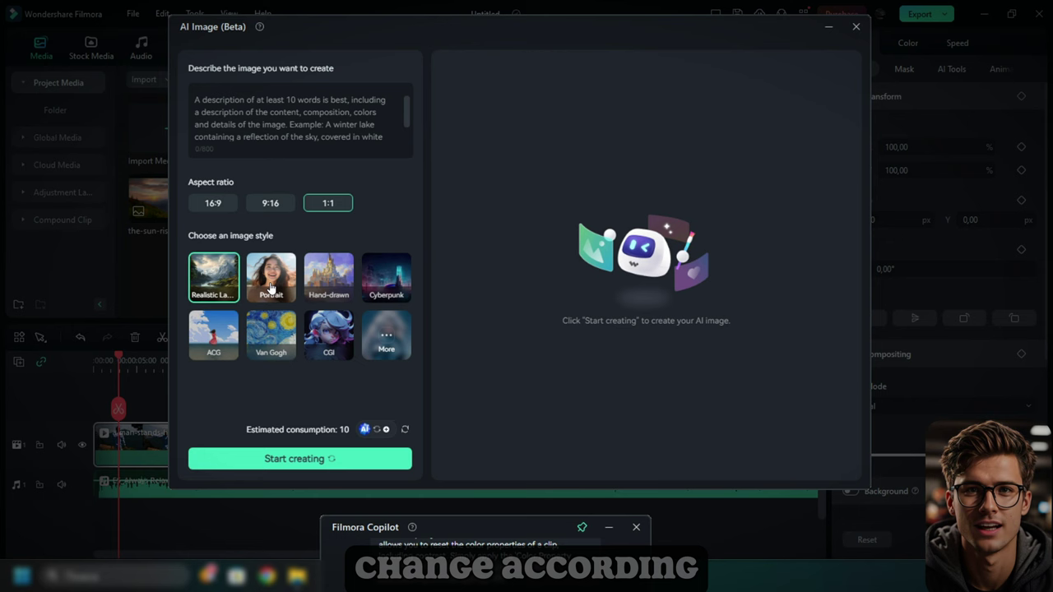
{"action": "left_click", "coordinate": [272, 287]}
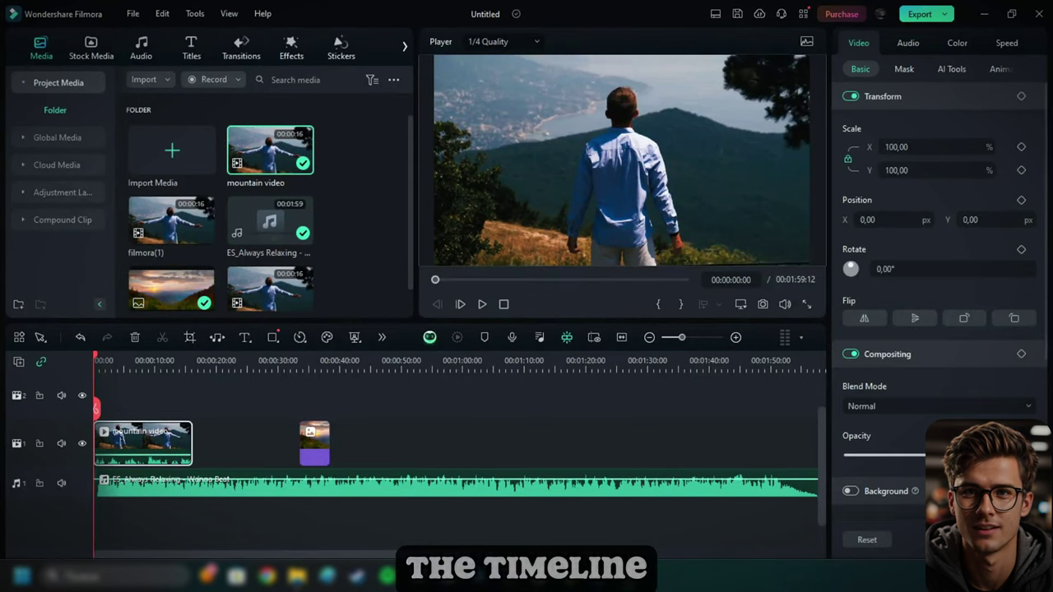
- Shift the image and mountain clips later and detach the mountain clip's audio
{"action": "left_click_drag", "start_coordinate": [329, 444], "coordinate": [414, 441]}
{"action": "left_click_drag", "start_coordinate": [146, 432], "coordinate": [191, 469]}
{"action": "right_click", "coordinate": [195, 467]}
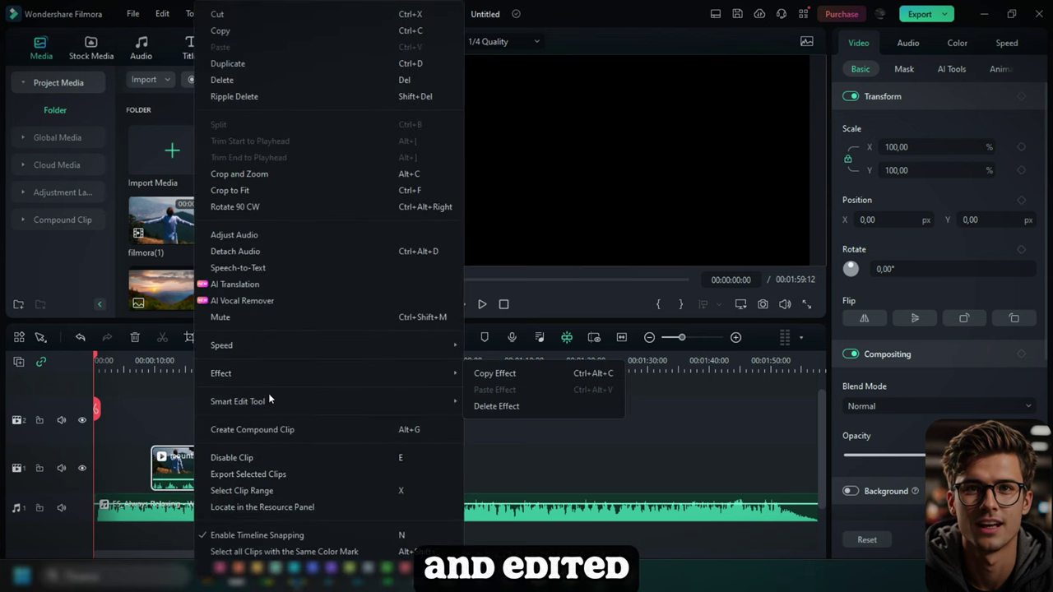
{"action": "left_click", "coordinate": [239, 251]}
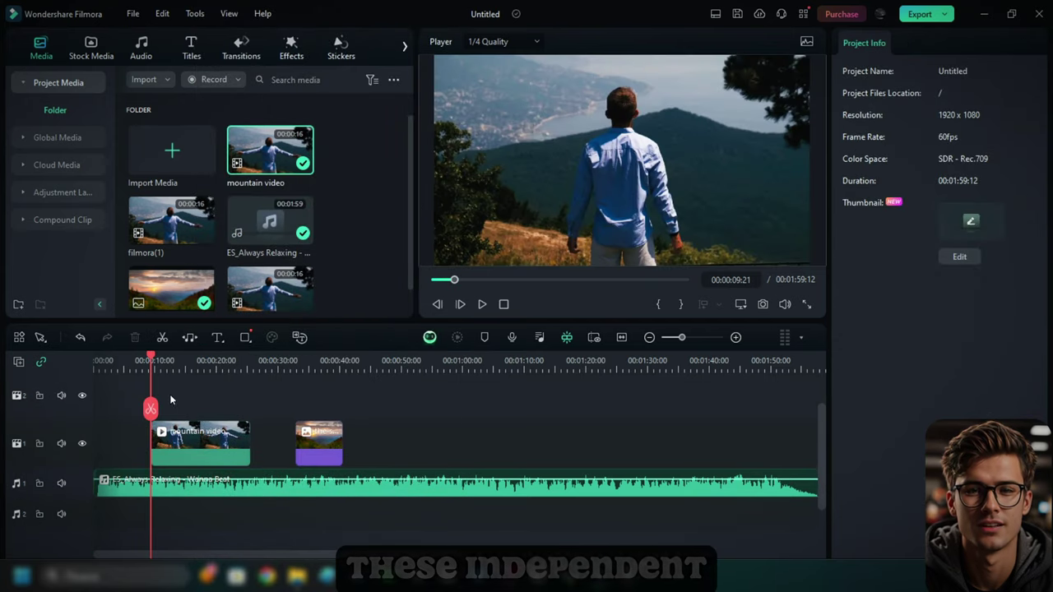
- Place the sunrise image on a new track above, overlapping the mountain clip's end
{"action": "left_click_drag", "start_coordinate": [311, 419], "coordinate": [217, 425]}
{"action": "left_click_drag", "start_coordinate": [150, 408], "coordinate": [207, 405]}
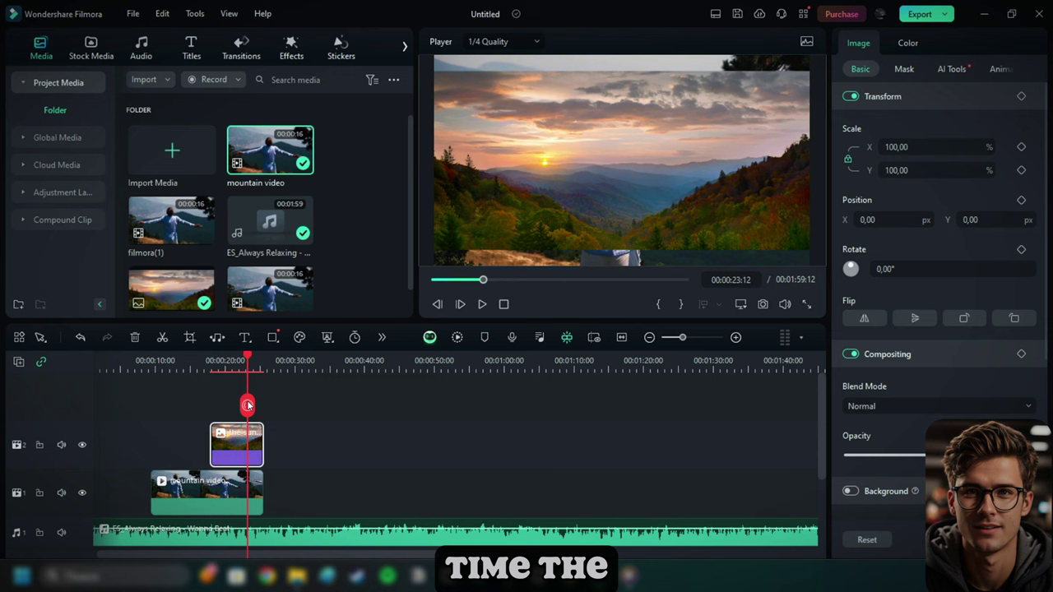
{"action": "left_click_drag", "start_coordinate": [247, 405], "coordinate": [162, 423]}
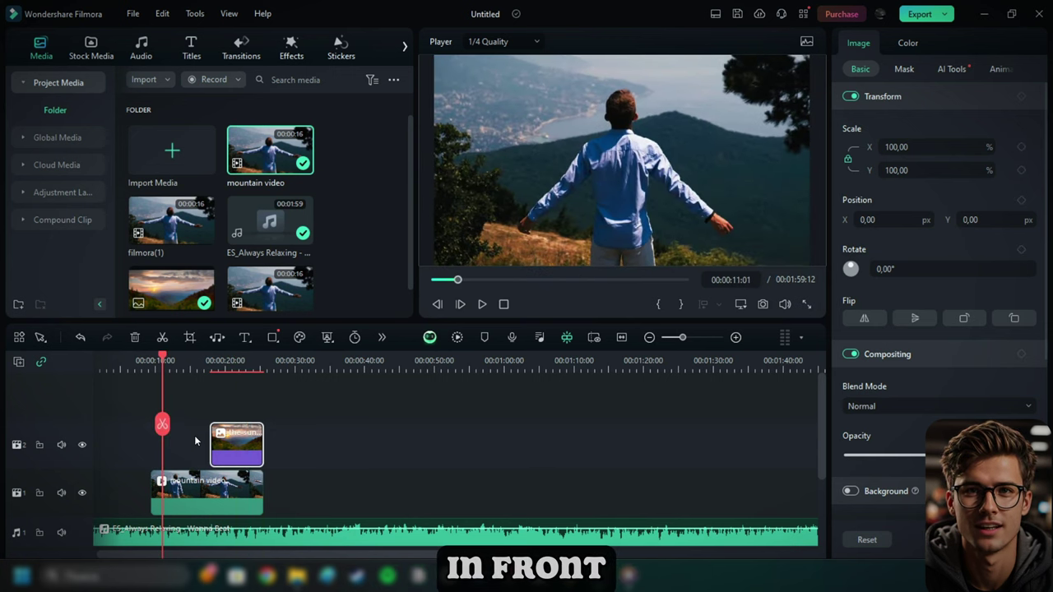
- Delete the track-2 image clip and paste it at 00:00:29:00
{"action": "key", "text": "Delete"}
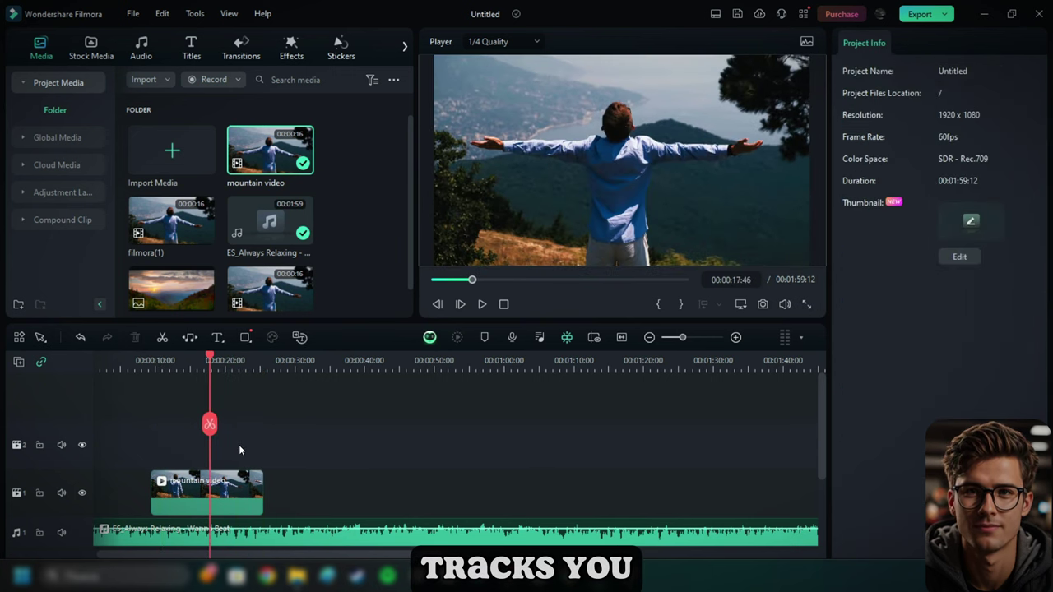
{"action": "left_click_drag", "start_coordinate": [221, 367], "coordinate": [606, 419]}
{"action": "key", "text": "ctrl+v"}
{"action": "key", "text": "ctrl+v"}
{"action": "key", "text": "ctrl+v"}
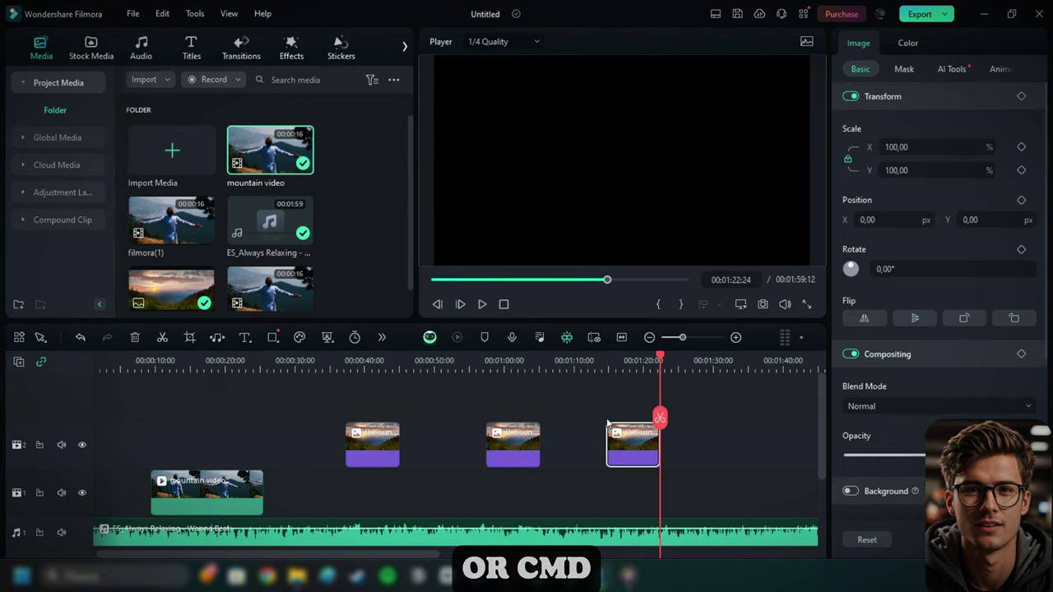
{"action": "key", "text": "ctrl+z"}
- Split the mountain clip at the playhead around 00:00:18:05
{"action": "key", "text": "ctrl+z"}
{"action": "left_click_drag", "start_coordinate": [486, 417], "coordinate": [211, 443]}
{"action": "key", "text": "ctrl+b"}
{"action": "key", "text": "ctrl+z"}
{"action": "key", "text": "ctrl+b"}
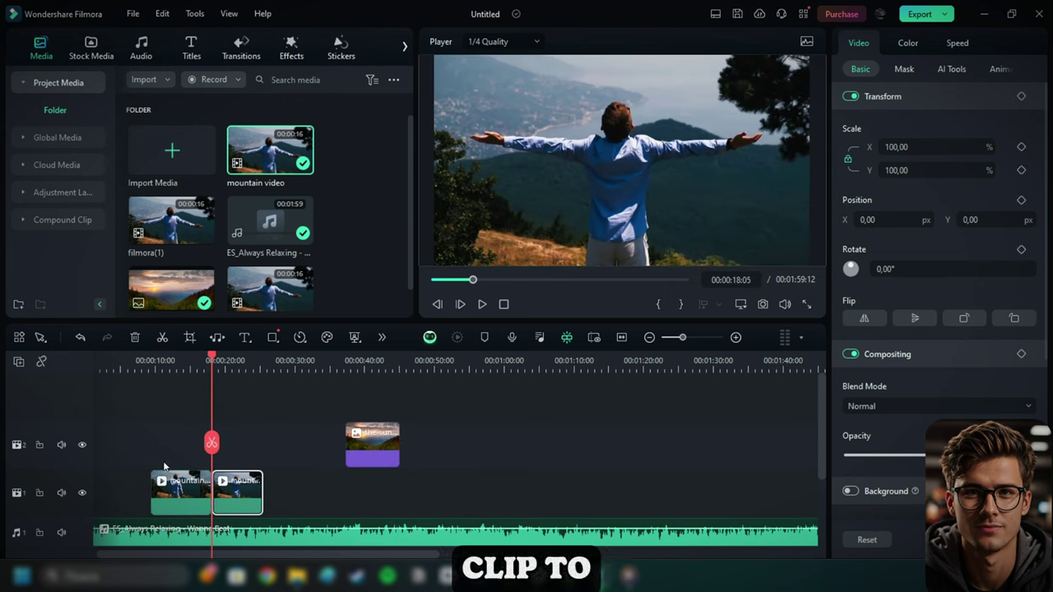
- Try deleting and ripple-deleting the mountain clip's left half, undoing both
{"action": "left_click", "coordinate": [174, 498]}
{"action": "key", "text": "Delete"}
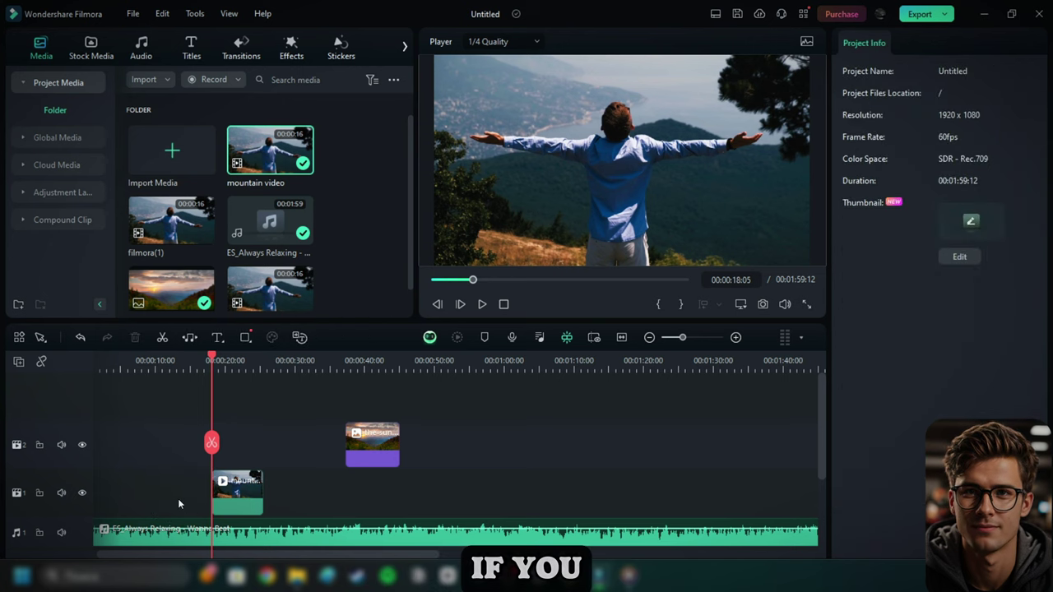
{"action": "key", "text": "ctrl+z"}
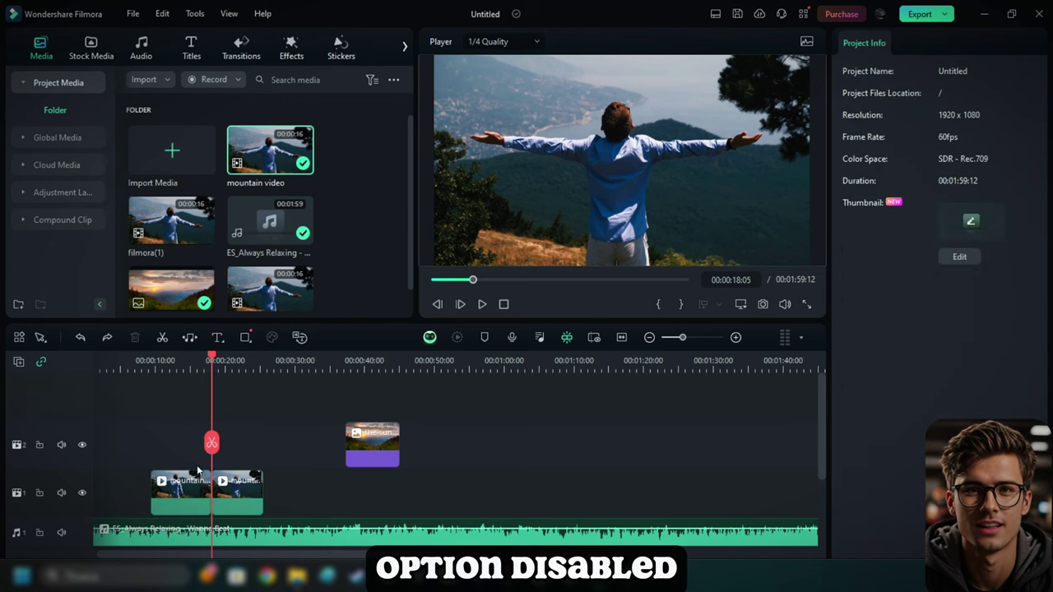
{"action": "left_click", "coordinate": [183, 496]}
{"action": "key", "text": "Delete"}
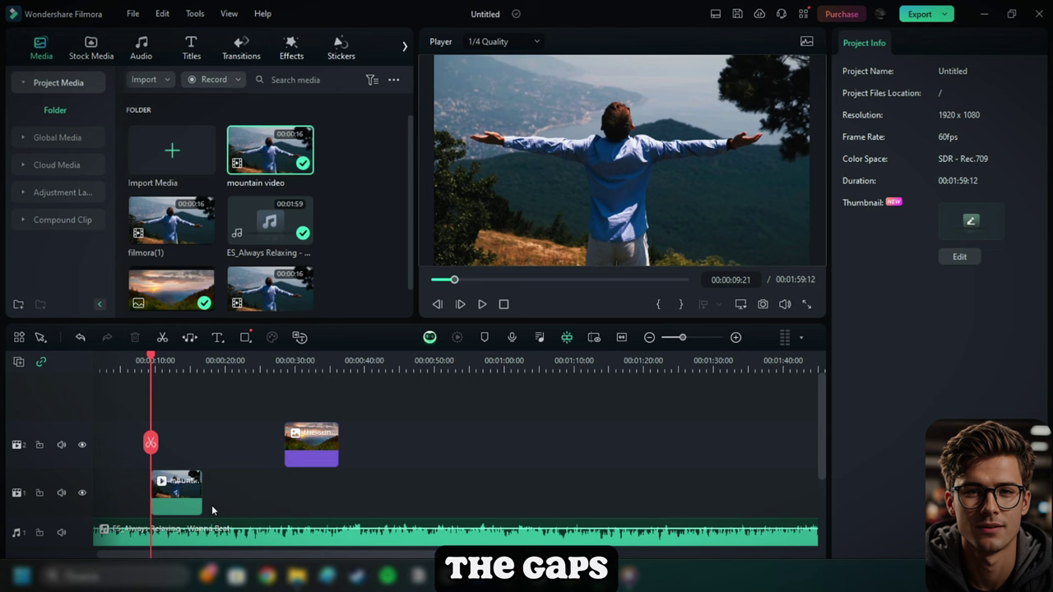
{"action": "key", "text": "ctrl+z"}
- Trim the mountain clip's end and split it at 00:00:20:45 and 00:00:13:10
{"action": "left_click", "coordinate": [255, 492]}
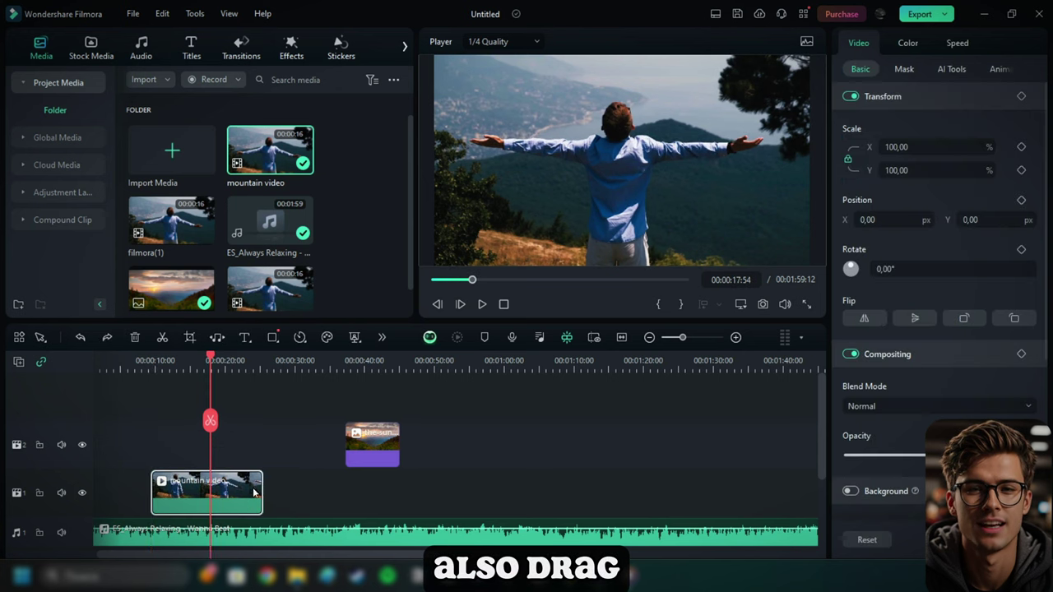
{"action": "mouse_move", "coordinate": [263, 492]}
{"action": "left_mouse_down"}
{"action": "mouse_move", "coordinate": [196, 492]}
{"action": "mouse_move", "coordinate": [263, 492]}
{"action": "left_mouse_up"}
{"action": "left_click_drag", "start_coordinate": [210, 420], "coordinate": [177, 423]}
{"action": "left_click", "coordinate": [231, 421]}
{"action": "left_click", "coordinate": [177, 422]}
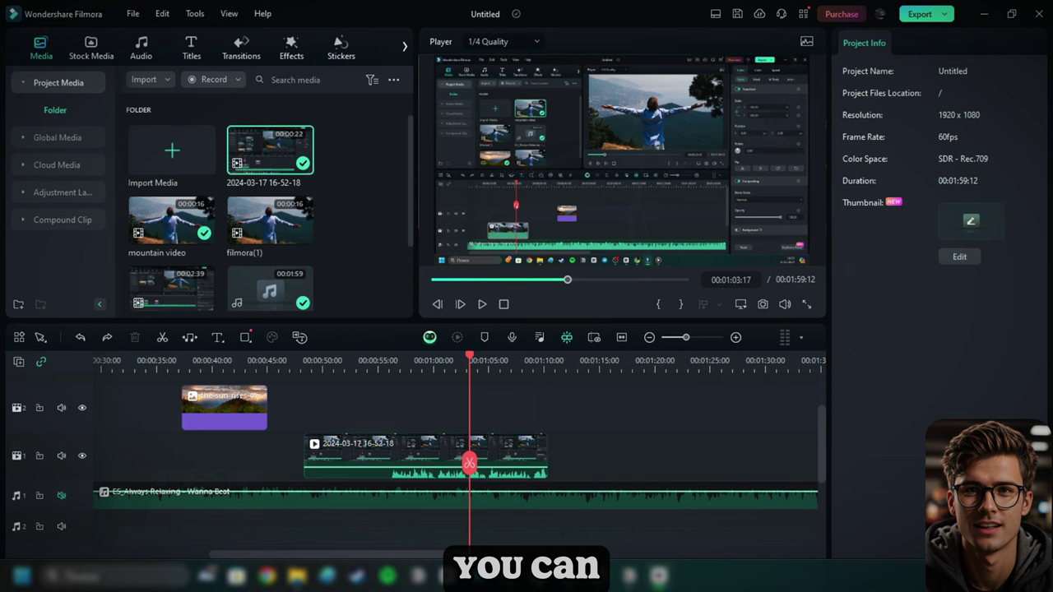
{"action": "right_click", "coordinate": [429, 458]}
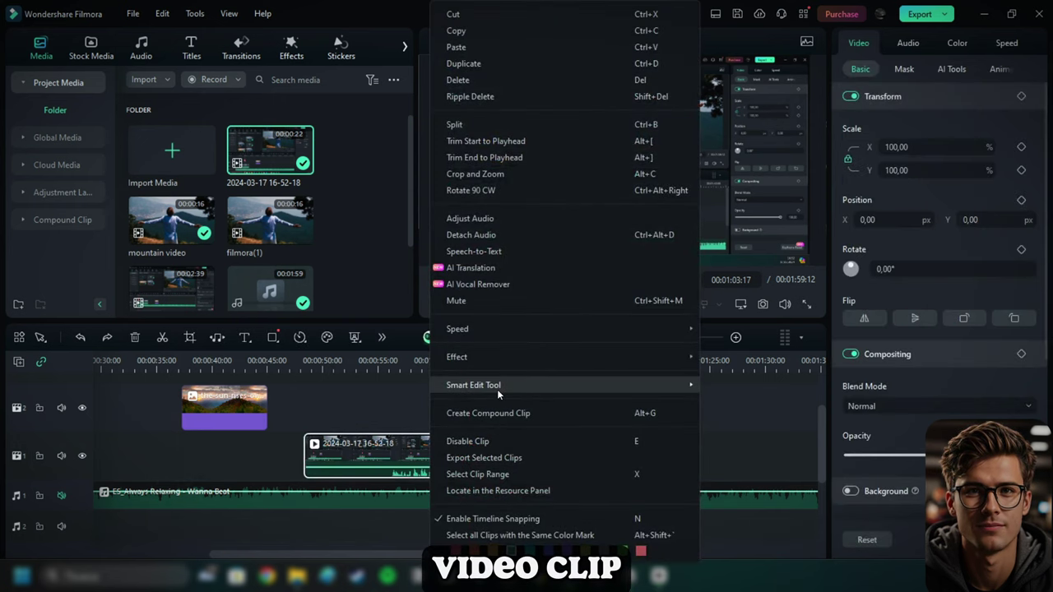
- Transcribe the recording clip with AI Text Based Editing and export it to the timeline
{"action": "mouse_move", "coordinate": [500, 388]}
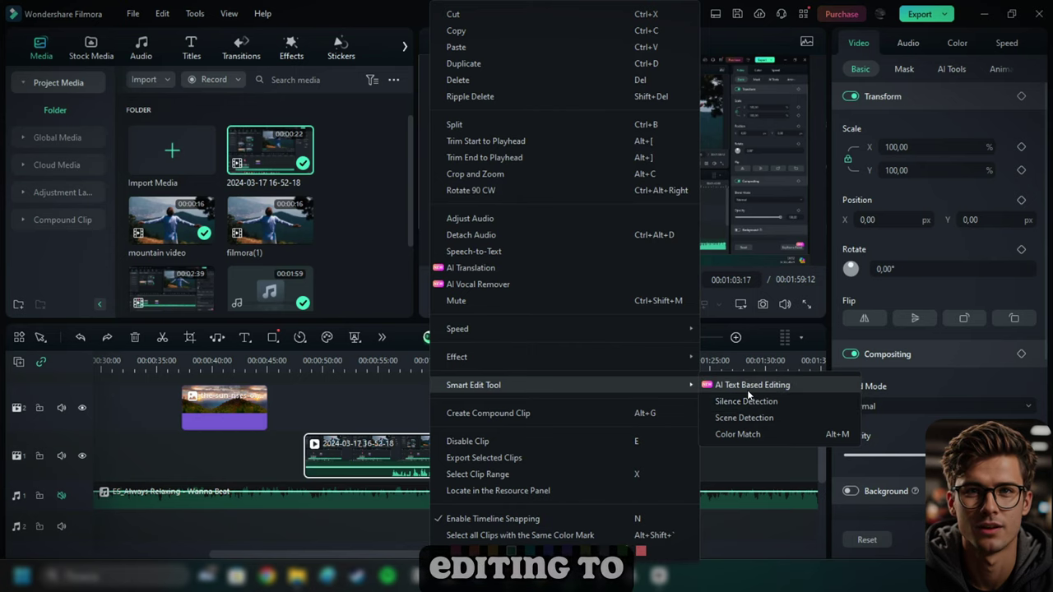
{"action": "left_click", "coordinate": [707, 385]}
{"action": "left_click", "coordinate": [630, 306]}
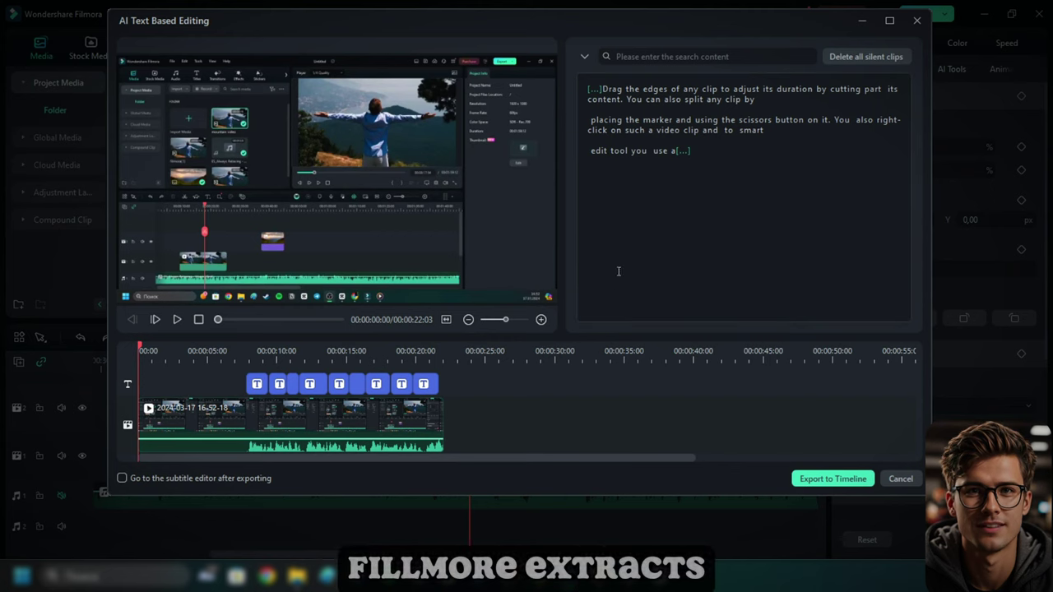
{"action": "left_click", "coordinate": [781, 56]}
{"action": "left_click", "coordinate": [798, 201]}
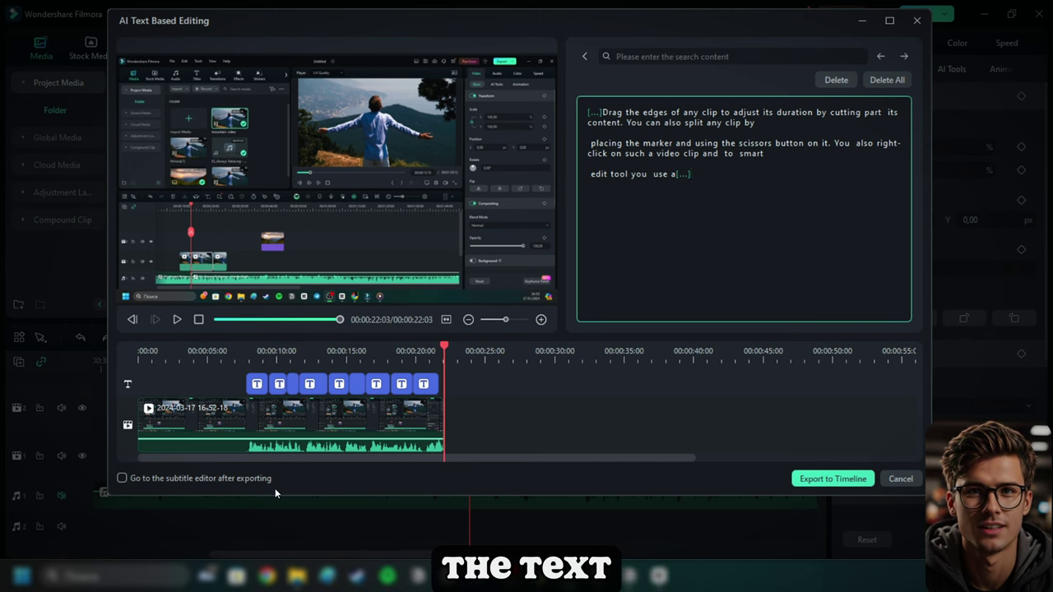
{"action": "left_click", "coordinate": [823, 481]}
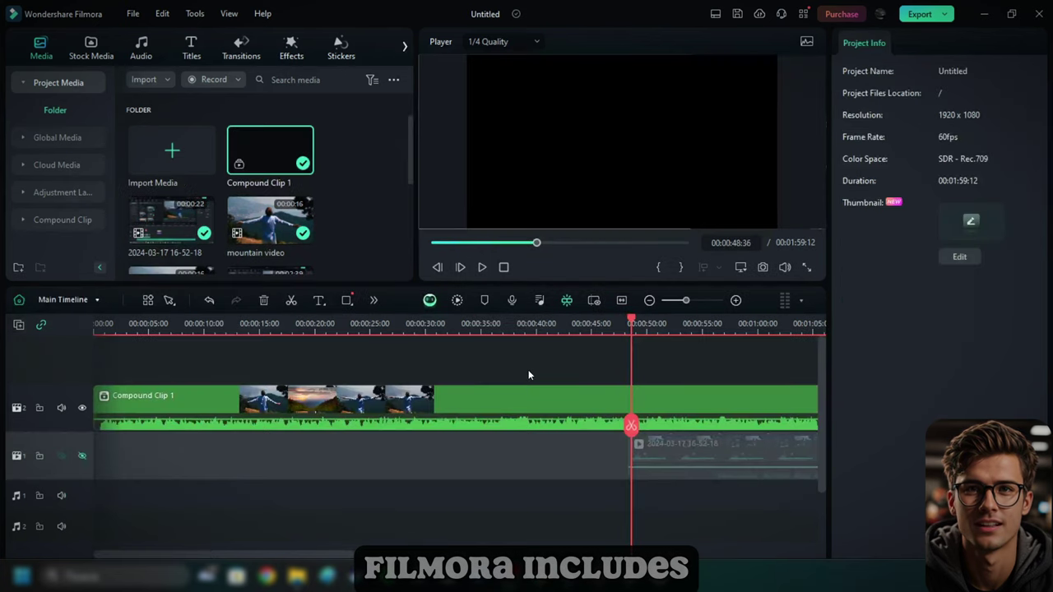
- Combine all the timeline clips into a compound clip named Compound Clip 1
{"action": "scroll", "coordinate": [296, 411], "scroll_direction": "right", "scroll_amount": 10}
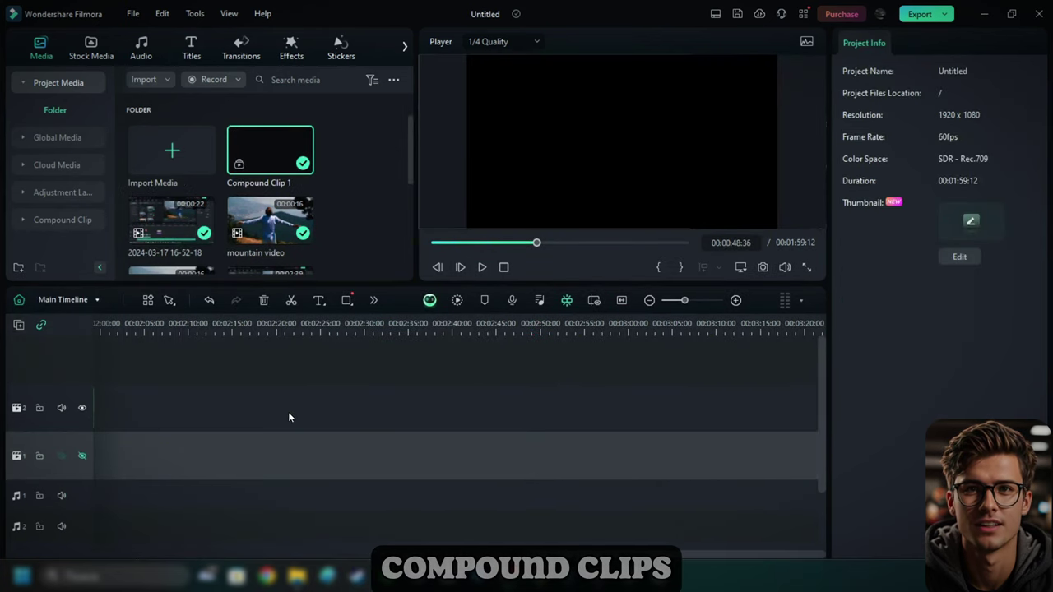
{"action": "scroll", "coordinate": [367, 452], "scroll_direction": "left", "scroll_amount": 10}
{"action": "left_click_drag", "start_coordinate": [255, 407], "coordinate": [280, 401]}
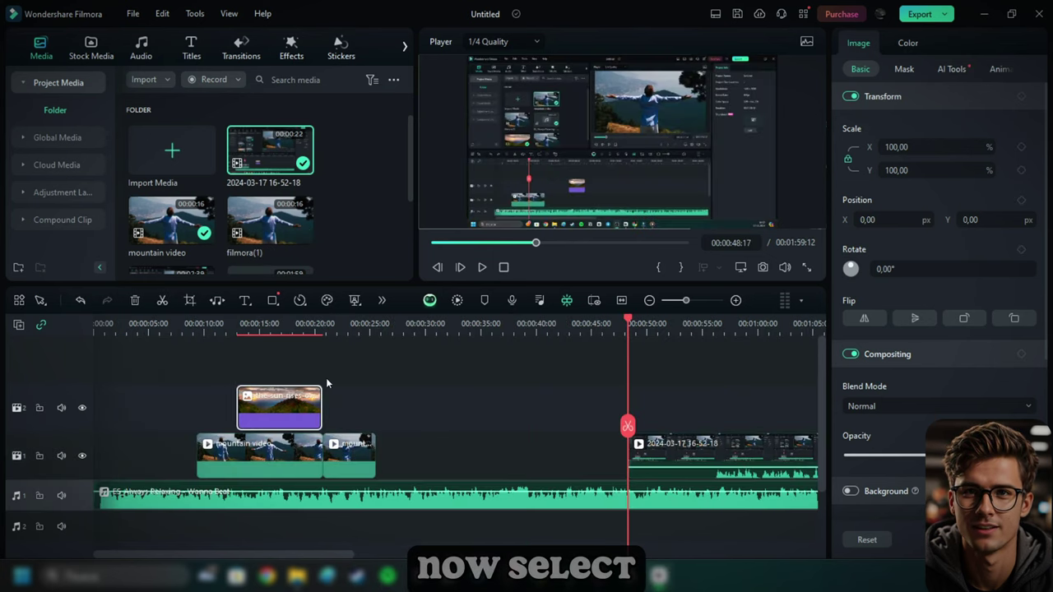
{"action": "left_click_drag", "start_coordinate": [176, 371], "coordinate": [419, 526]}
{"action": "right_click", "coordinate": [359, 503]}
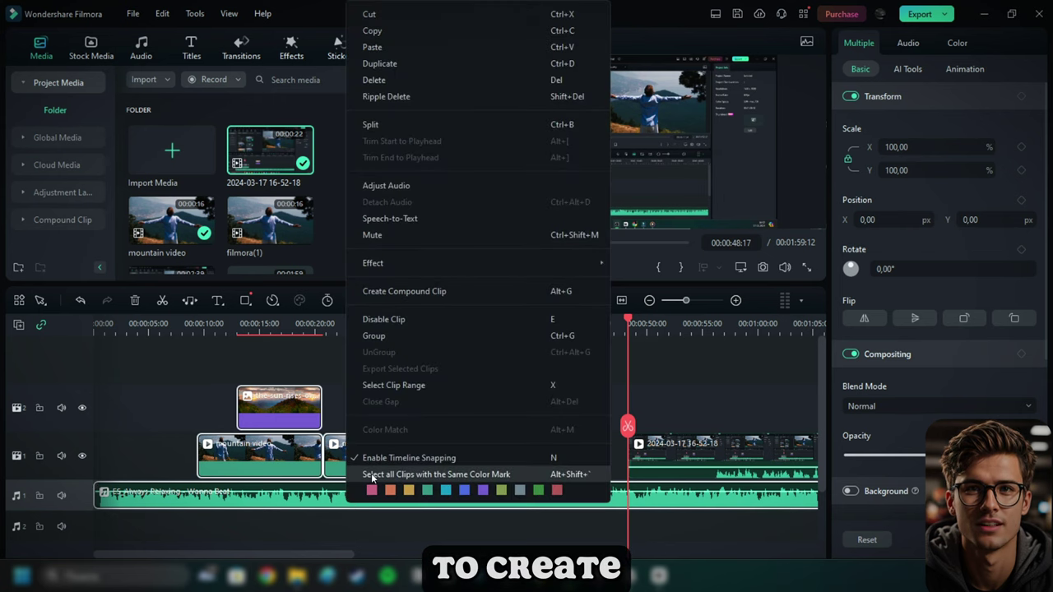
{"action": "left_click", "coordinate": [387, 291]}
{"action": "left_click", "coordinate": [588, 300]}
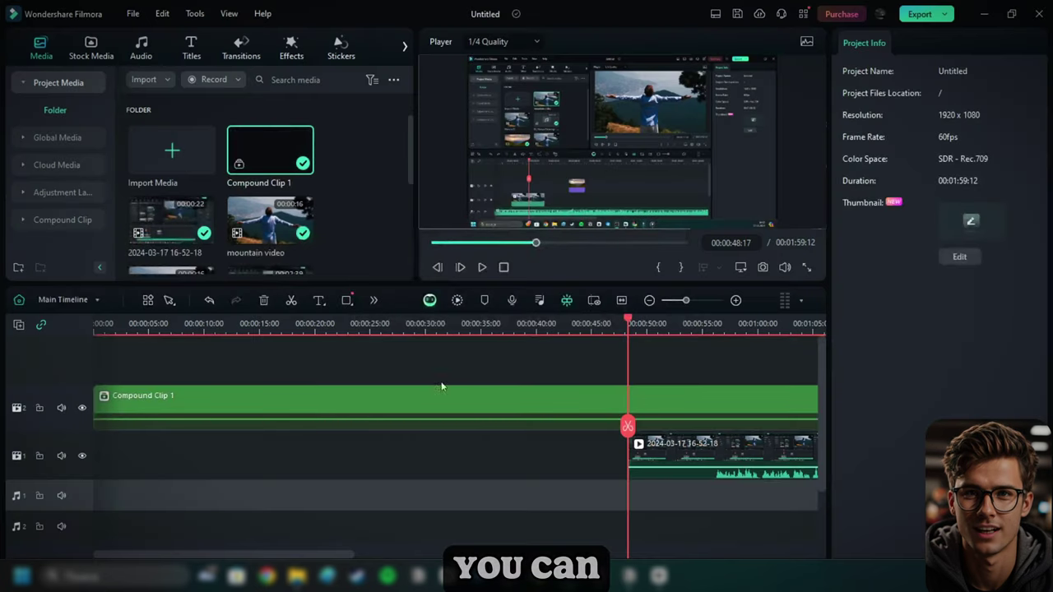
- Lock Compound Clip 1's track and hide the lower video track
{"action": "left_click", "coordinate": [153, 400]}
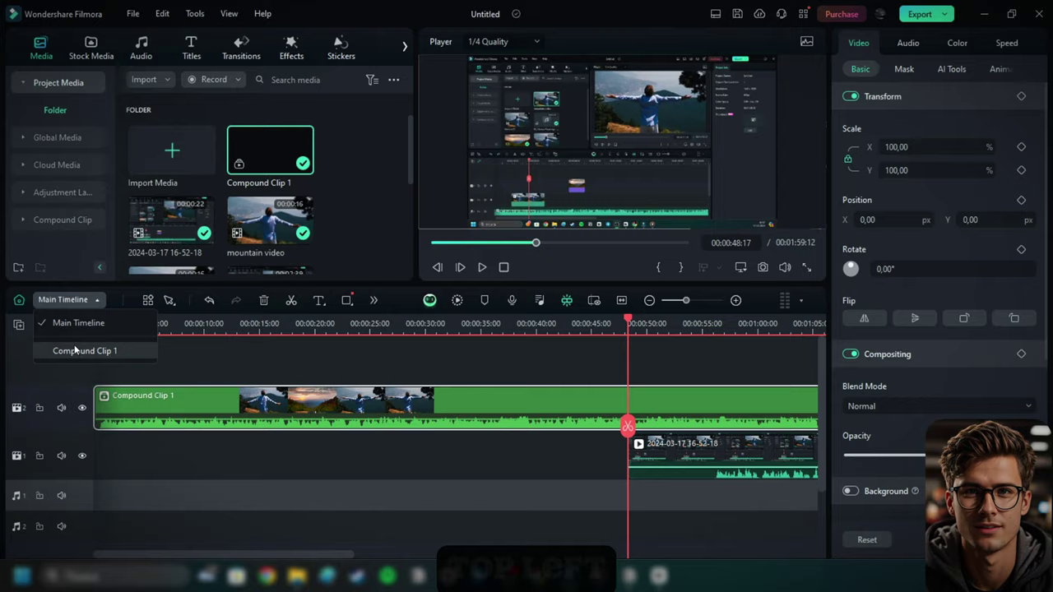
{"action": "left_click", "coordinate": [72, 350]}
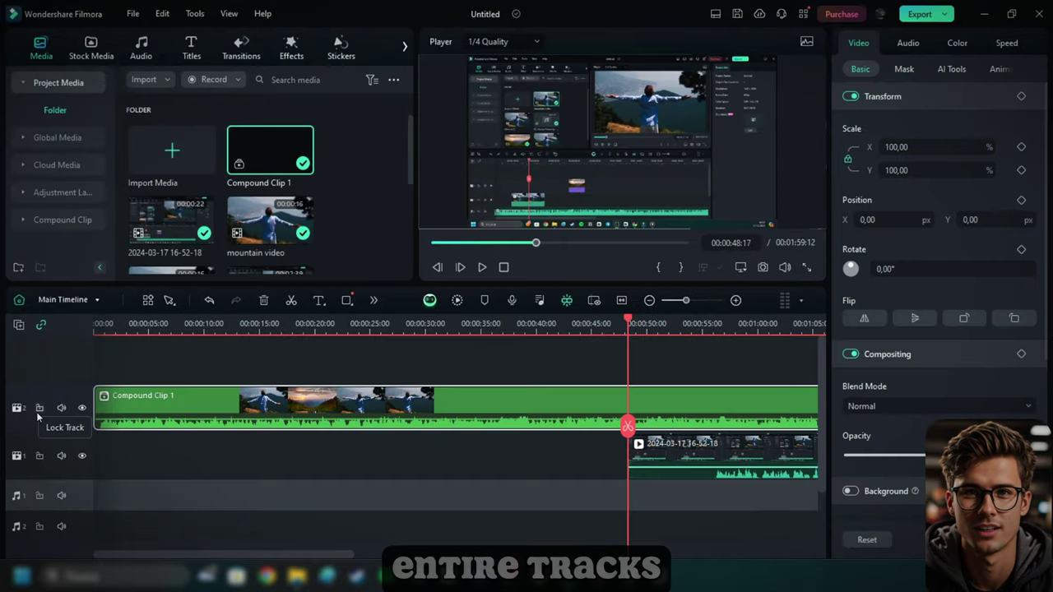
{"action": "left_click", "coordinate": [39, 408]}
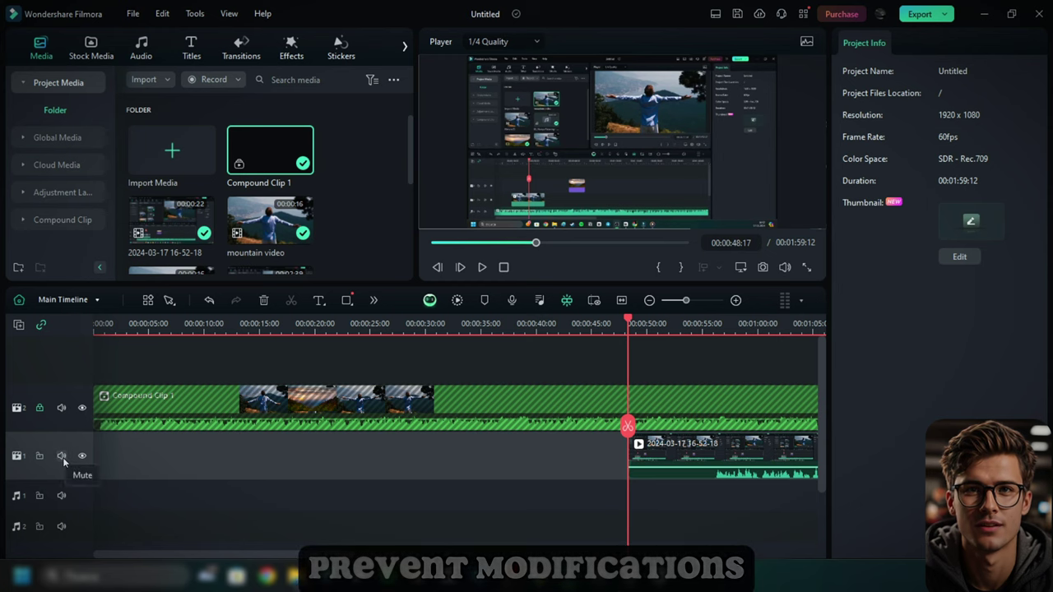
{"action": "left_click", "coordinate": [83, 457]}
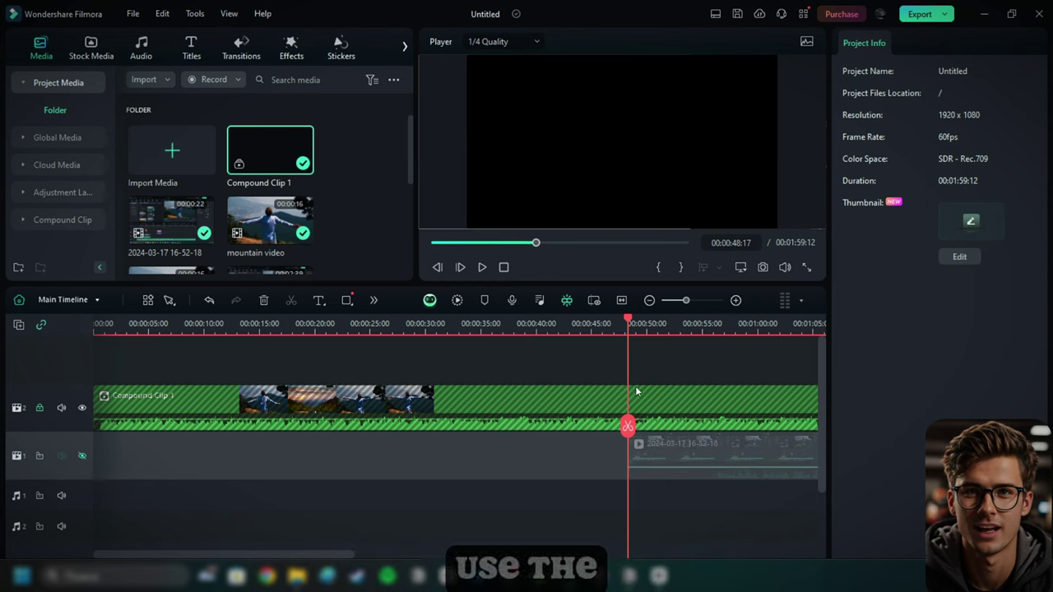
{"action": "mouse_move", "coordinate": [627, 426]}
{"action": "left_mouse_down"}
{"action": "mouse_move", "coordinate": [649, 427]}
{"action": "mouse_move", "coordinate": [631, 426]}
{"action": "left_mouse_up"}
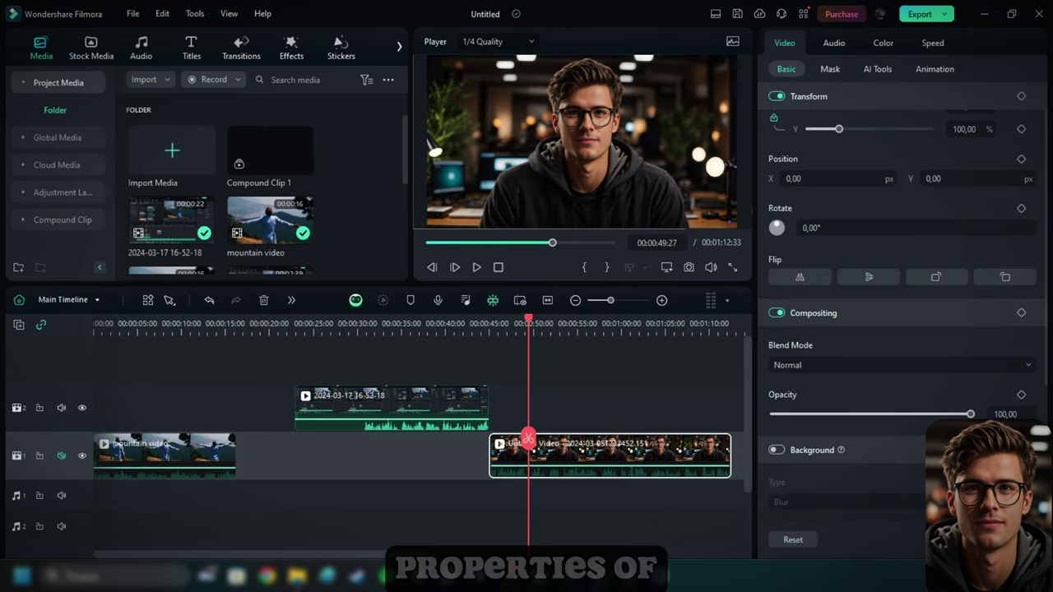
- Play the timeline and look through the clip's Audio, Color and Speed settings
{"action": "key", "text": "space"}
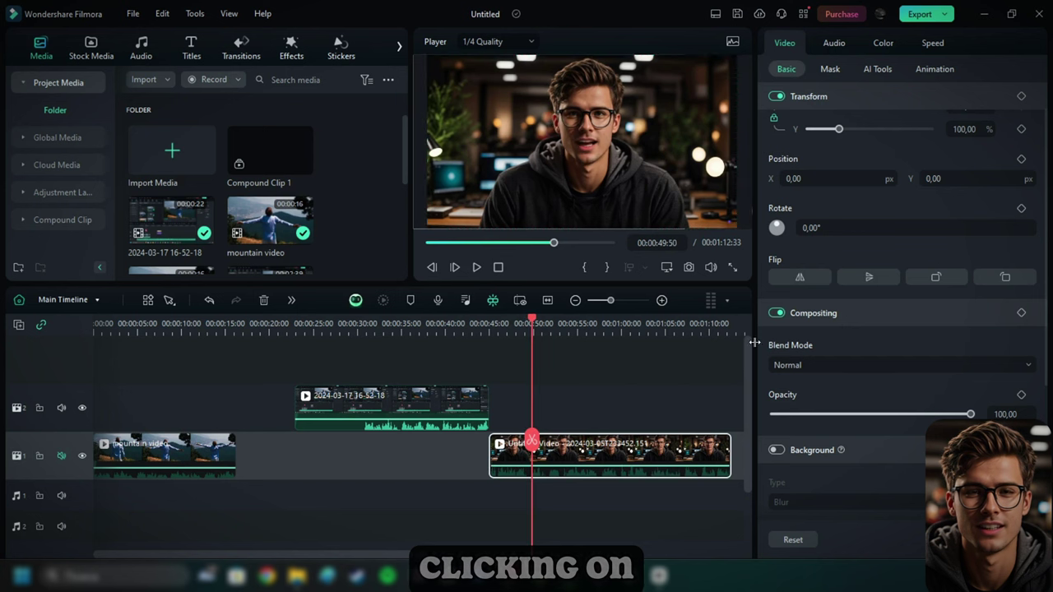
{"action": "left_click", "coordinate": [831, 43]}
{"action": "left_click", "coordinate": [880, 44]}
{"action": "left_click", "coordinate": [934, 44]}
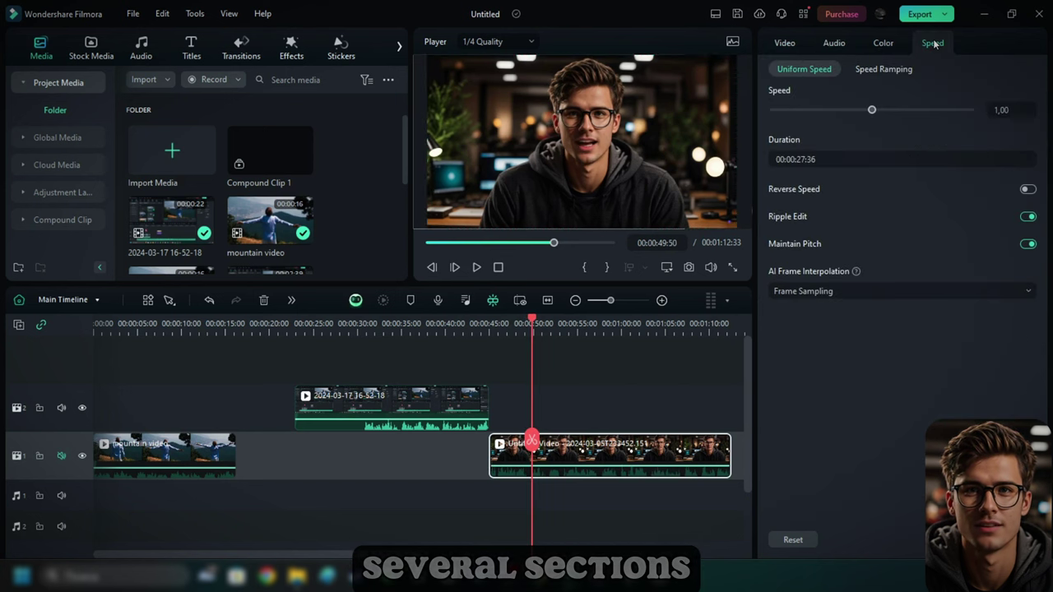
{"action": "left_click", "coordinate": [782, 45]}
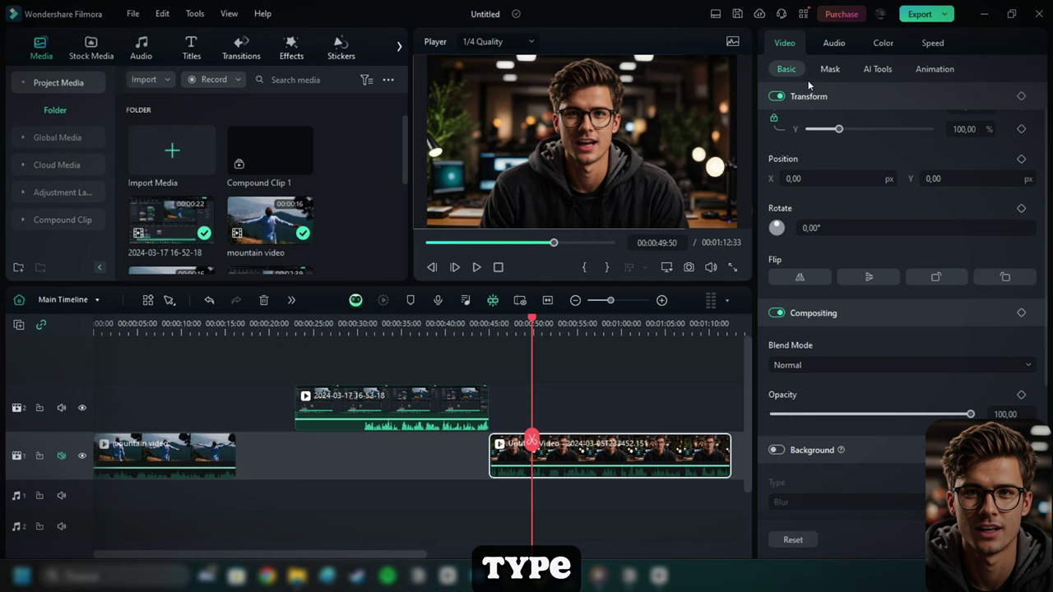
- Scale the clip to 102.86% and adjust its rotation
{"action": "scroll", "coordinate": [833, 152], "scroll_direction": "up", "scroll_amount": 1}
{"action": "mouse_move", "coordinate": [847, 149]}
{"action": "left_mouse_down"}
{"action": "mouse_move", "coordinate": [815, 147]}
{"action": "mouse_move", "coordinate": [881, 147]}
{"action": "mouse_move", "coordinate": [828, 147]}
{"action": "mouse_move", "coordinate": [841, 153]}
{"action": "left_mouse_up"}
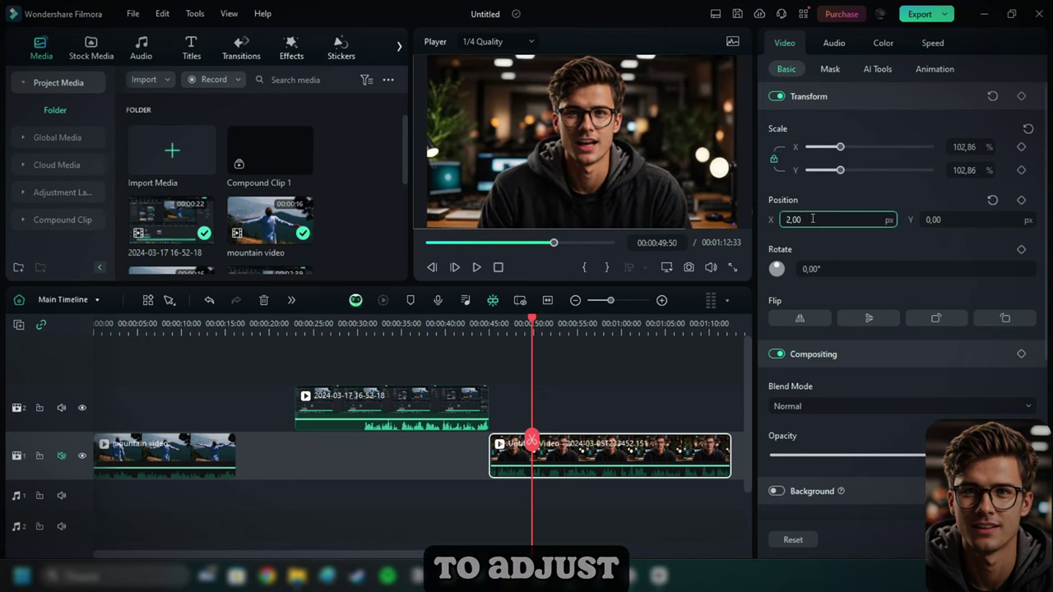
{"action": "scroll", "coordinate": [826, 261], "scroll_direction": "down", "scroll_amount": 1}
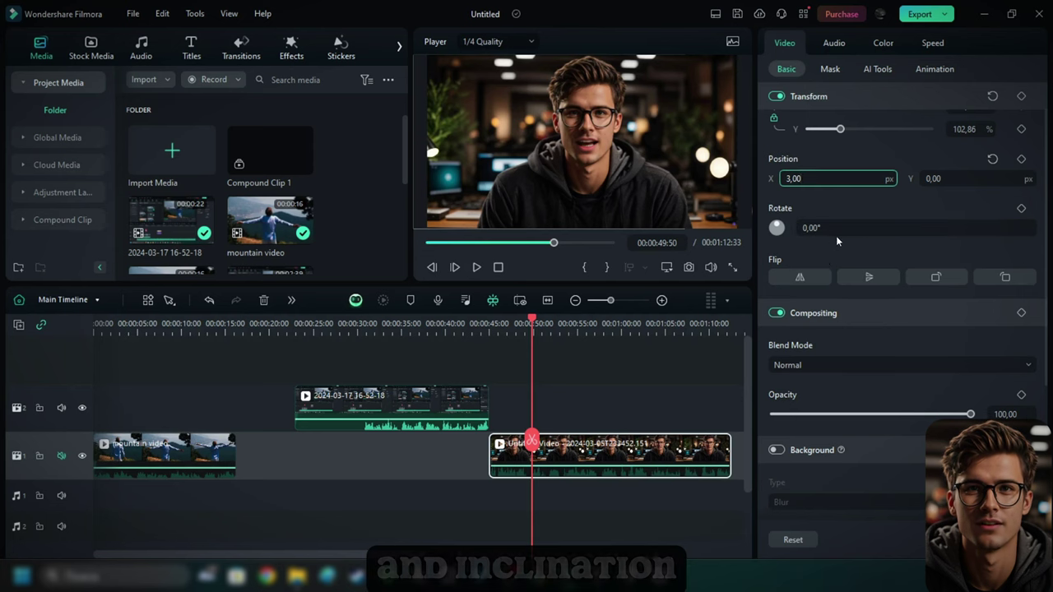
{"action": "left_click_drag", "start_coordinate": [835, 233], "coordinate": [838, 226]}
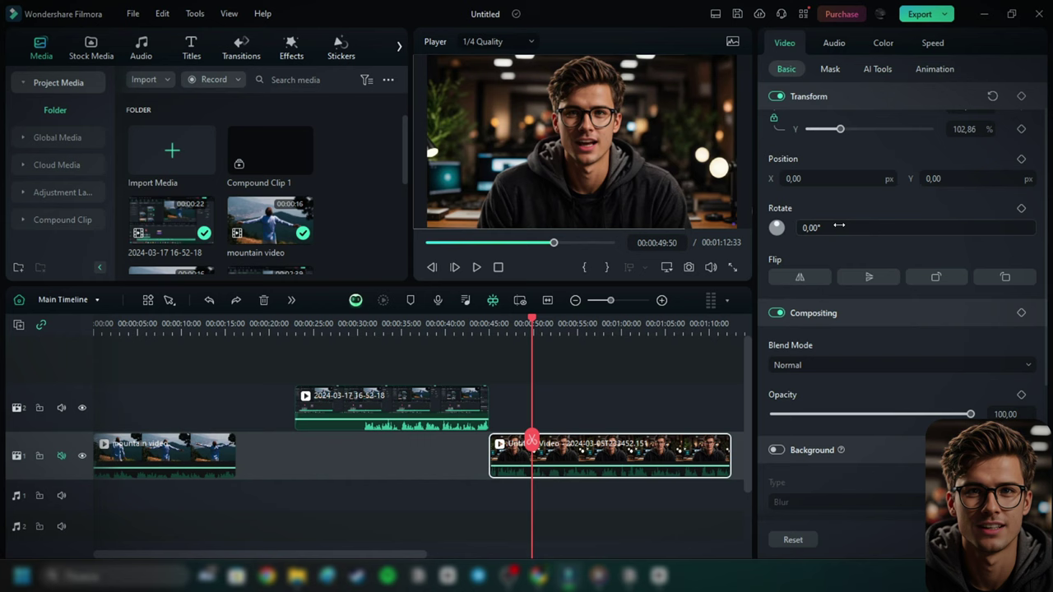
{"action": "left_click", "coordinate": [776, 96]}
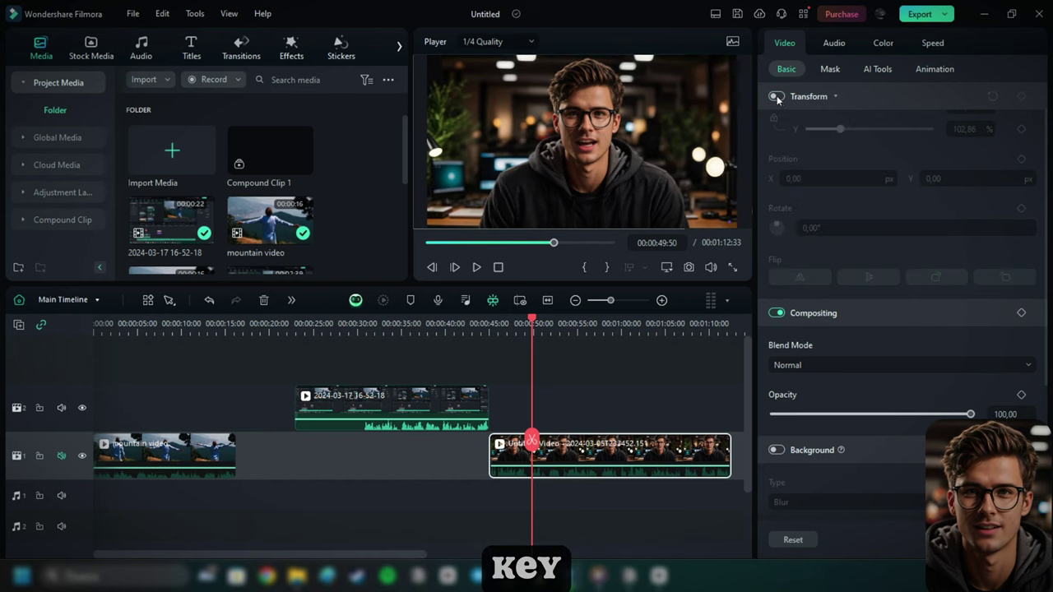
{"action": "left_click", "coordinate": [776, 97]}
- Set the clip's blend mode to Color Burn and its opacity to 27
{"action": "scroll", "coordinate": [821, 178], "scroll_direction": "down", "scroll_amount": 3}
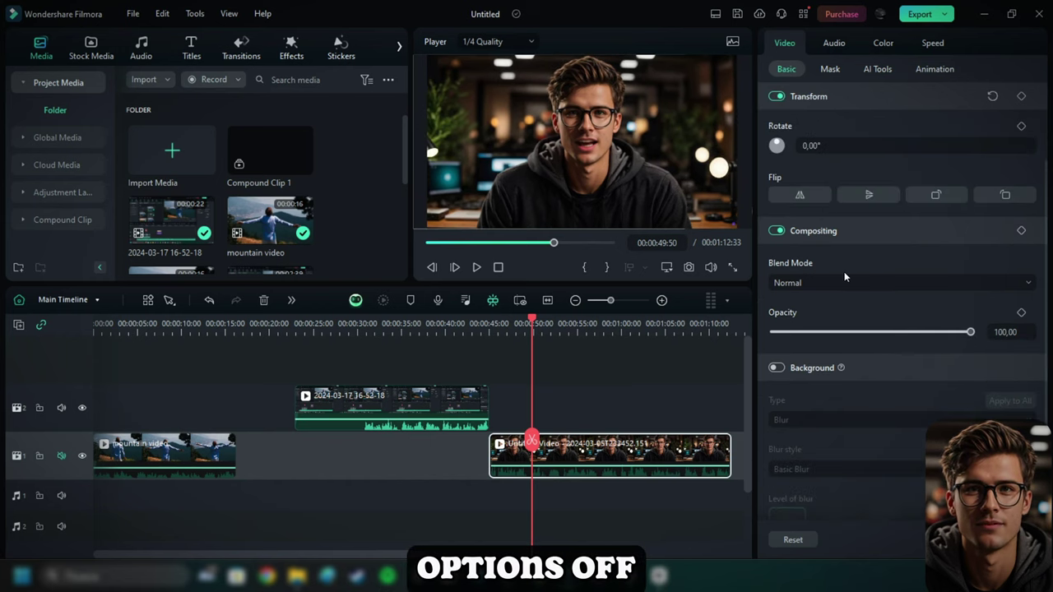
{"action": "left_click", "coordinate": [821, 241]}
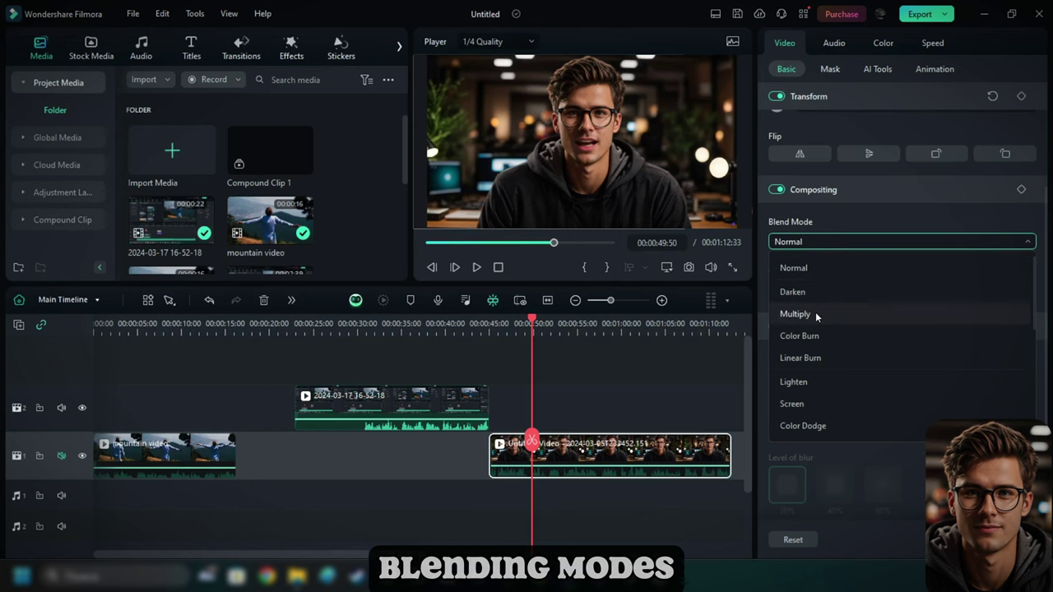
{"action": "left_click", "coordinate": [815, 313]}
{"action": "left_click", "coordinate": [813, 241]}
{"action": "left_click", "coordinate": [799, 336]}
{"action": "mouse_move", "coordinate": [865, 292]}
{"action": "left_mouse_down"}
{"action": "mouse_move", "coordinate": [834, 290]}
{"action": "mouse_move", "coordinate": [972, 291]}
{"action": "left_mouse_up"}
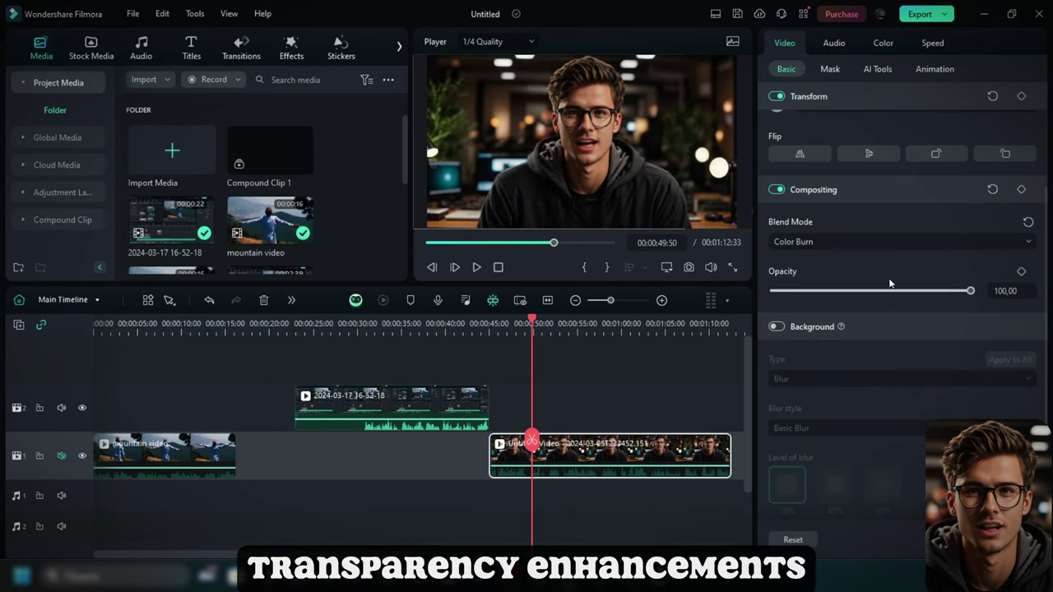
- Add a drop shadow and shrink the clip, centred in the frame
{"action": "scroll", "coordinate": [804, 291], "scroll_direction": "down", "scroll_amount": 4}
{"action": "left_click", "coordinate": [775, 508]}
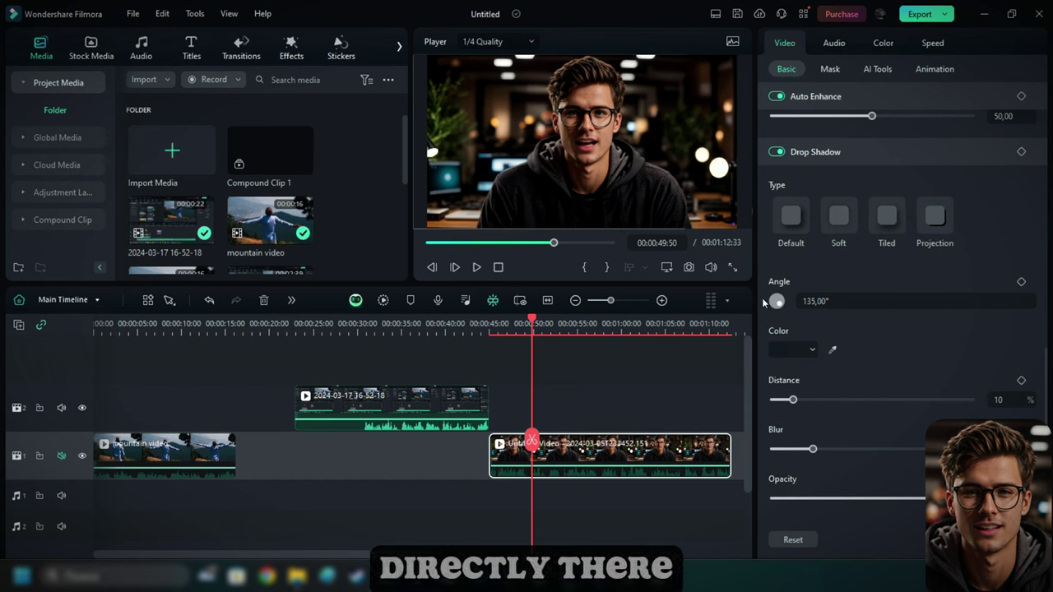
{"action": "left_click_drag", "start_coordinate": [565, 132], "coordinate": [451, 230]}
{"action": "mouse_move", "coordinate": [474, 266]}
{"action": "left_mouse_down"}
{"action": "mouse_move", "coordinate": [526, 164]}
{"action": "mouse_move", "coordinate": [485, 197]}
{"action": "left_mouse_up"}
- Try a rectangle mask, then paint a Smart Brush mask over the presenter
{"action": "left_click", "coordinate": [830, 69]}
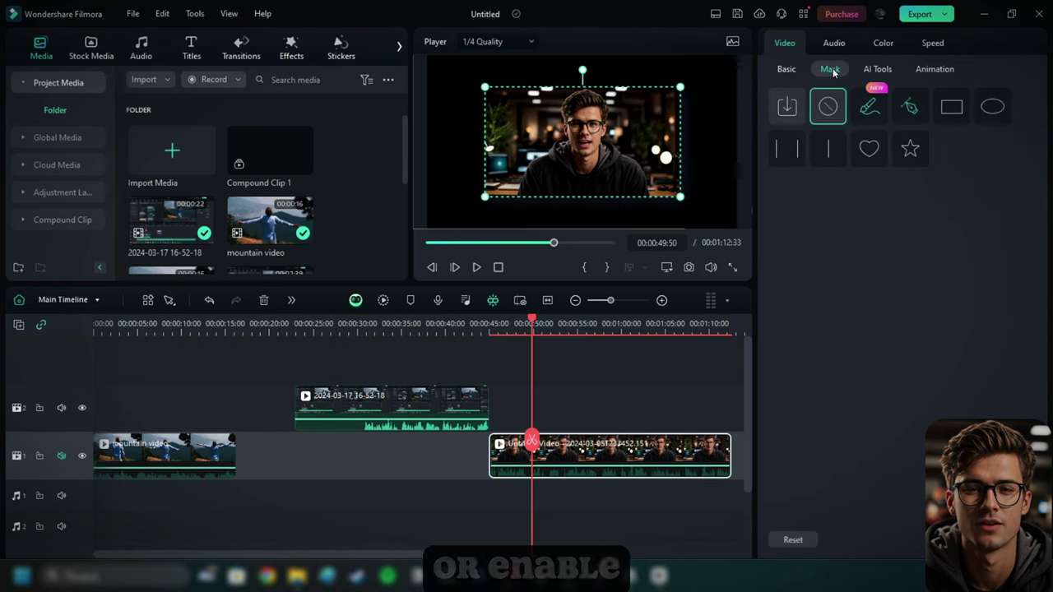
{"action": "left_click", "coordinate": [950, 106]}
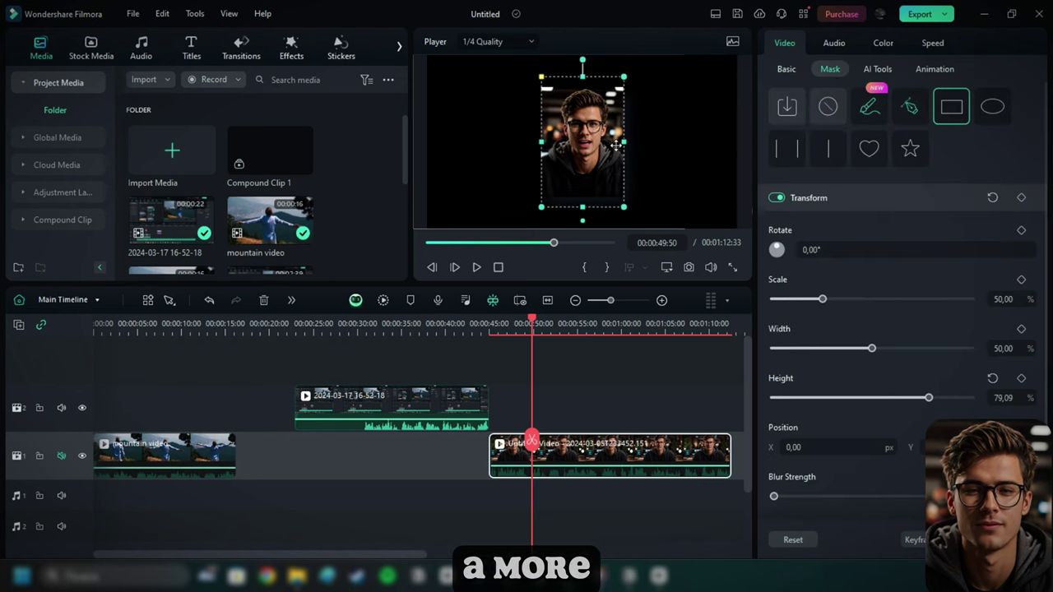
{"action": "left_click", "coordinate": [868, 106]}
{"action": "mouse_move", "coordinate": [580, 103]}
{"action": "left_mouse_down"}
{"action": "mouse_move", "coordinate": [605, 170]}
{"action": "mouse_move", "coordinate": [568, 157]}
{"action": "mouse_move", "coordinate": [598, 121]}
{"action": "mouse_move", "coordinate": [612, 179]}
{"action": "left_mouse_up"}
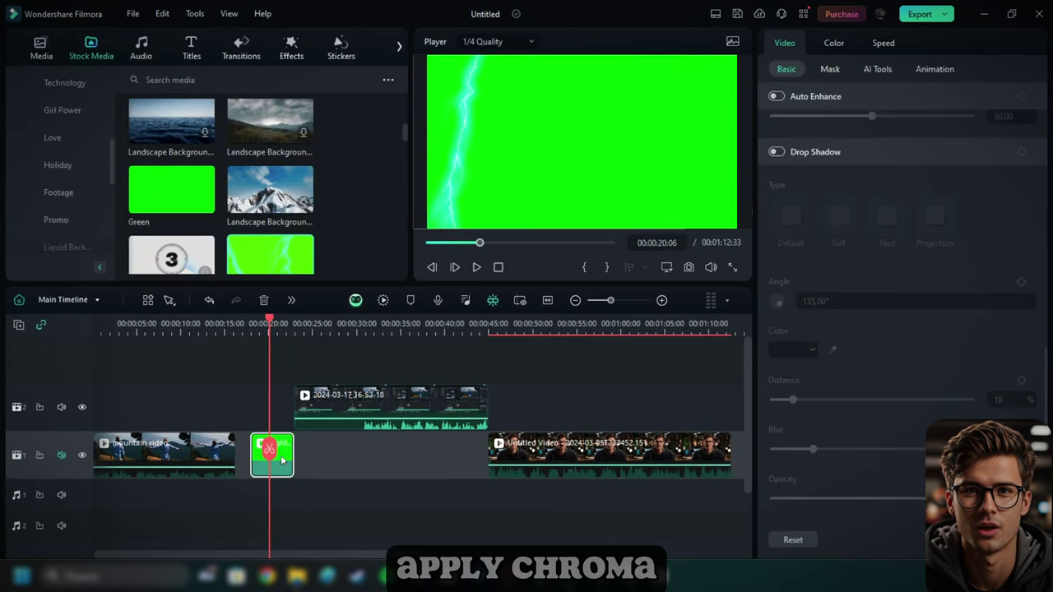
- Enable Chroma Key and AI Portrait, then lower the portrait's Edge Thickness
{"action": "left_click", "coordinate": [876, 69]}
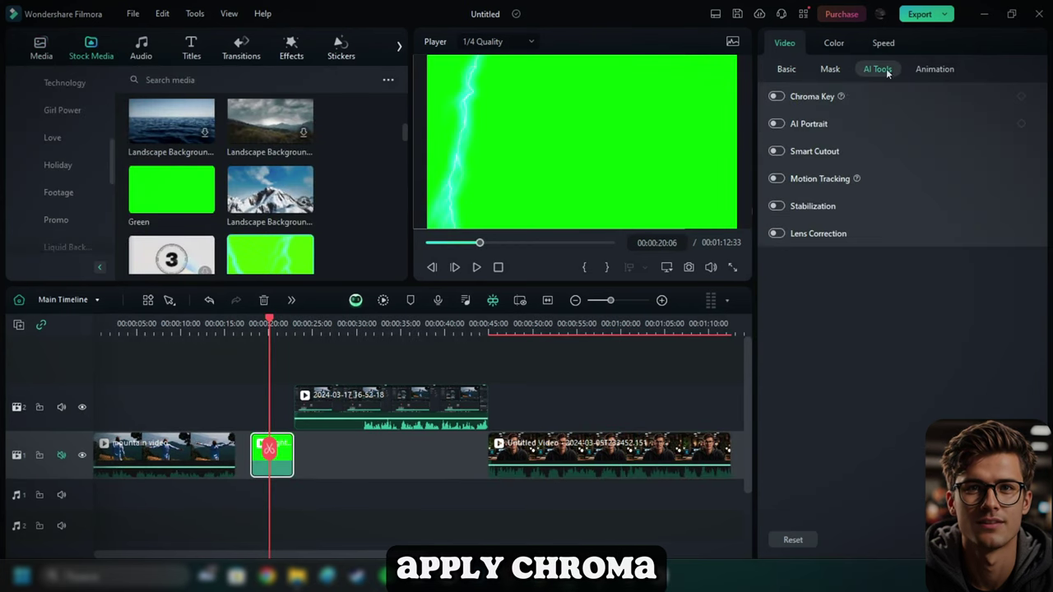
{"action": "left_click", "coordinate": [775, 96]}
{"action": "left_click", "coordinate": [476, 267]}
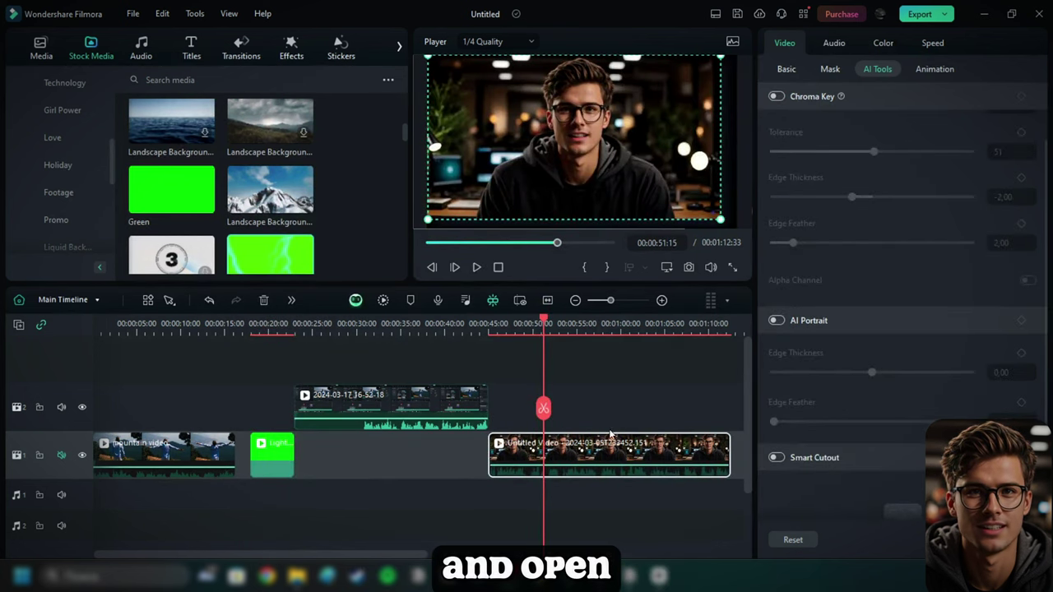
{"action": "left_click", "coordinate": [776, 320]}
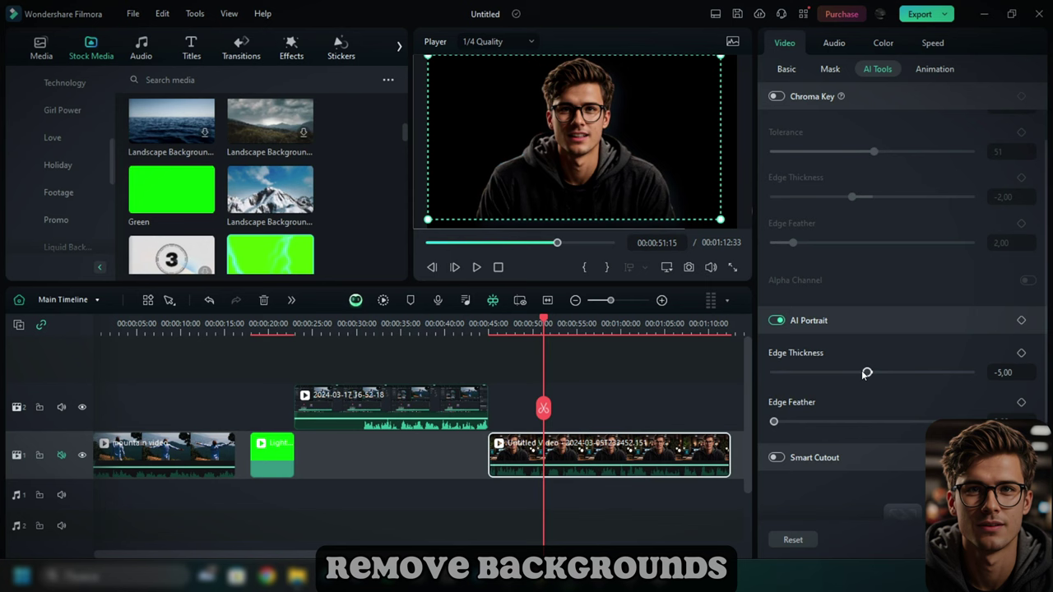
{"action": "left_click_drag", "start_coordinate": [871, 373], "coordinate": [870, 374]}
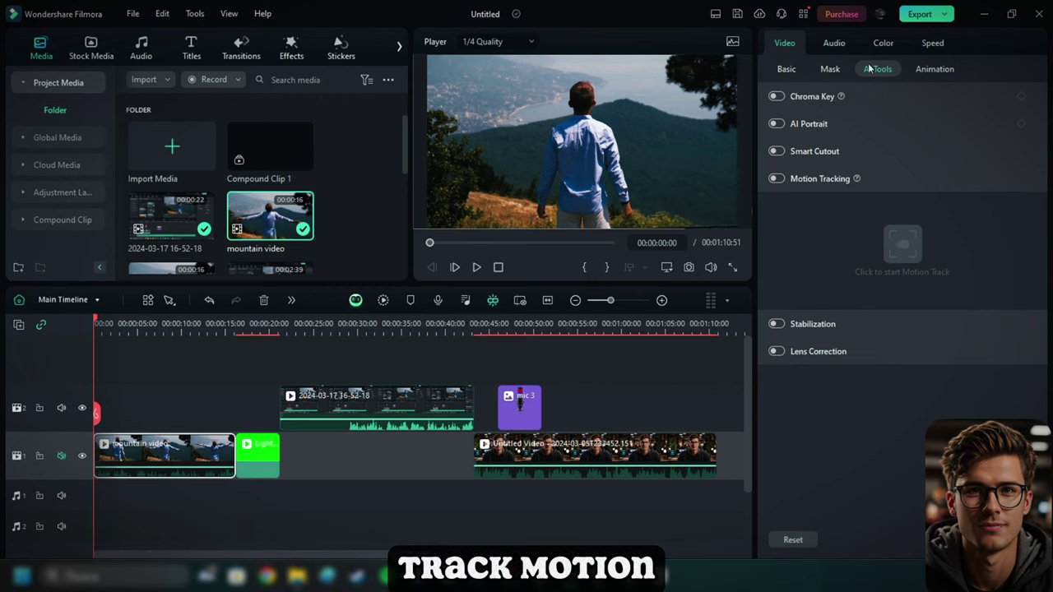
- Track the man's motion in the mountain clip and link the mic 3 sticker to it
{"action": "left_click", "coordinate": [776, 179]}
{"action": "left_click", "coordinate": [902, 245]}
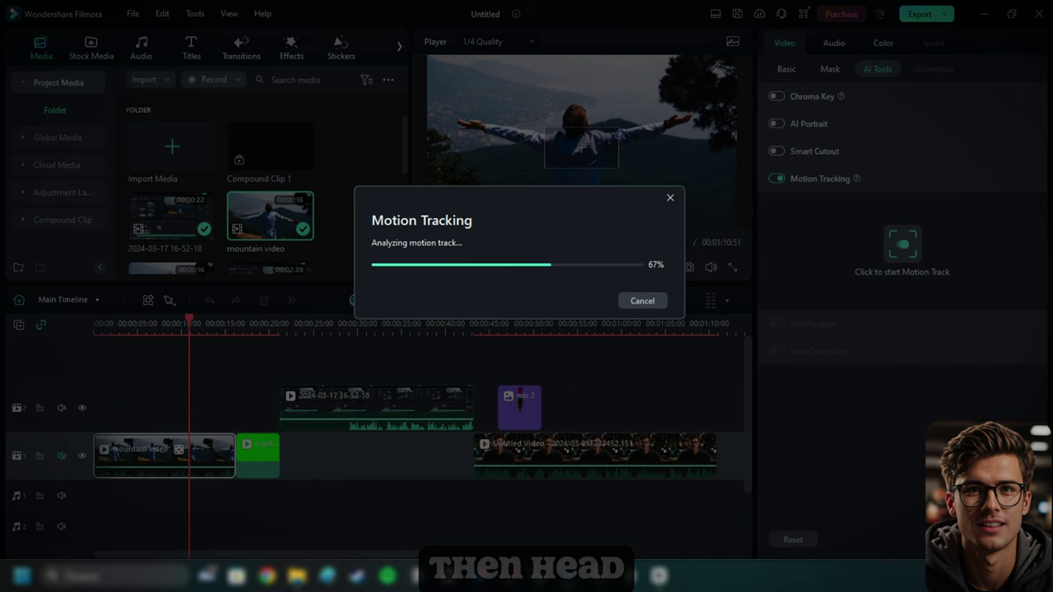
{"action": "left_click", "coordinate": [647, 296]}
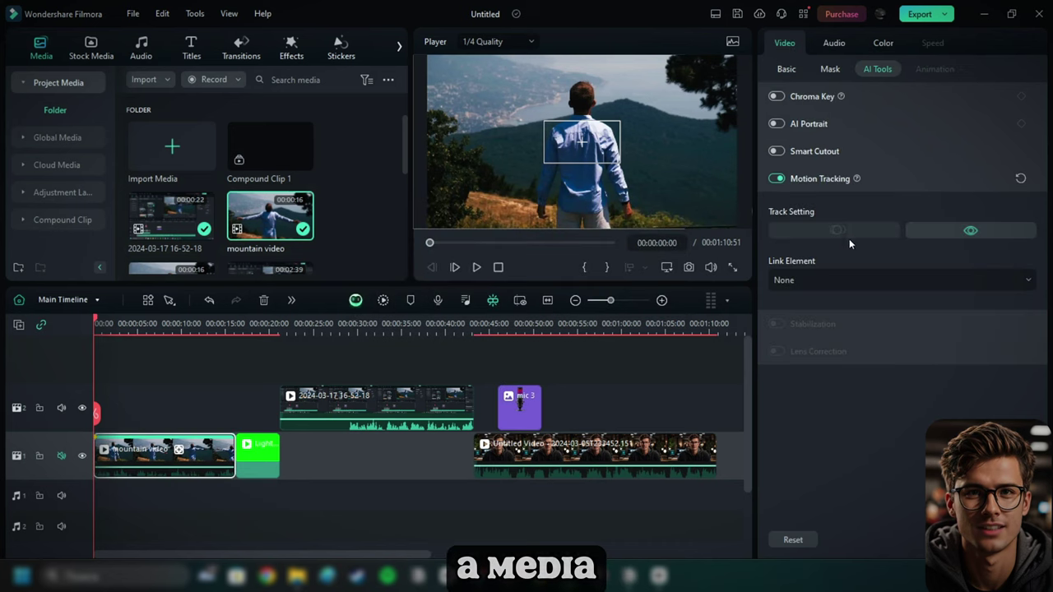
{"action": "left_click", "coordinate": [848, 280]}
{"action": "left_click", "coordinate": [806, 337]}
{"action": "left_click", "coordinate": [477, 267]}
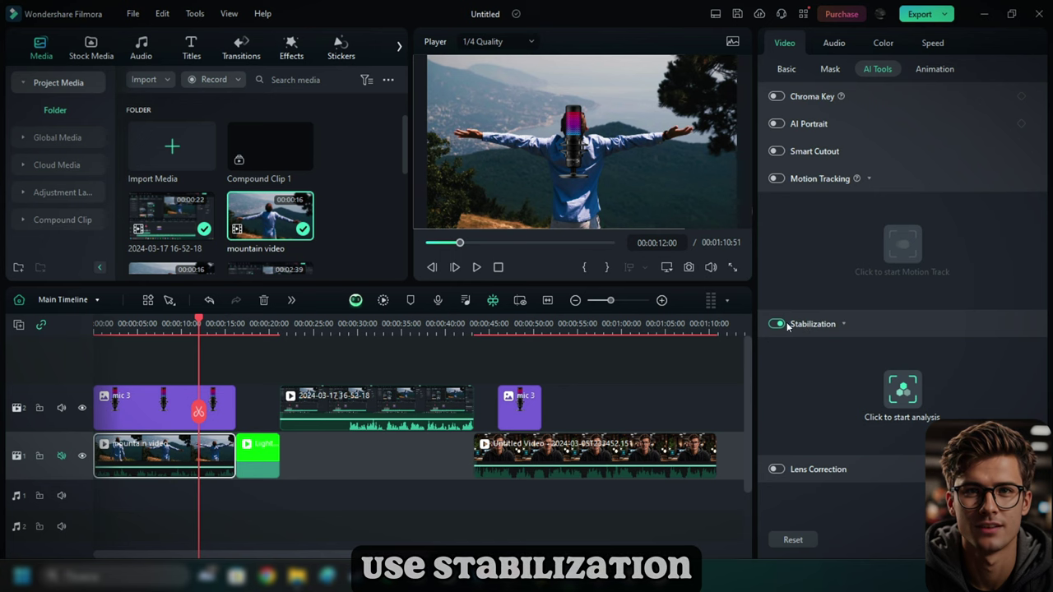
- Turn on Stabilization and Lens Correction for the mountain clip
{"action": "left_click", "coordinate": [776, 324]}
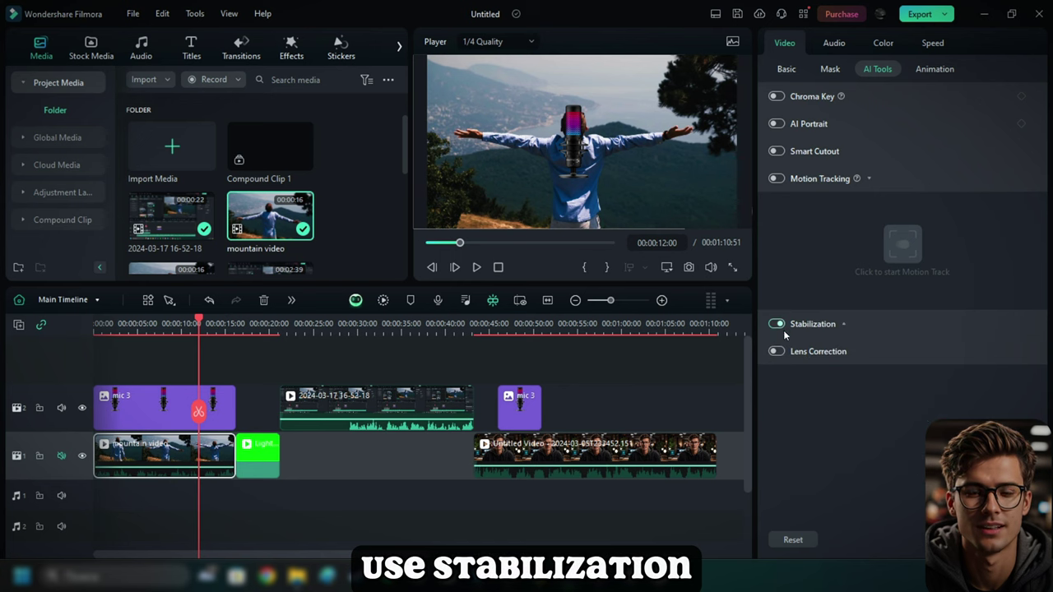
{"action": "left_click", "coordinate": [843, 402]}
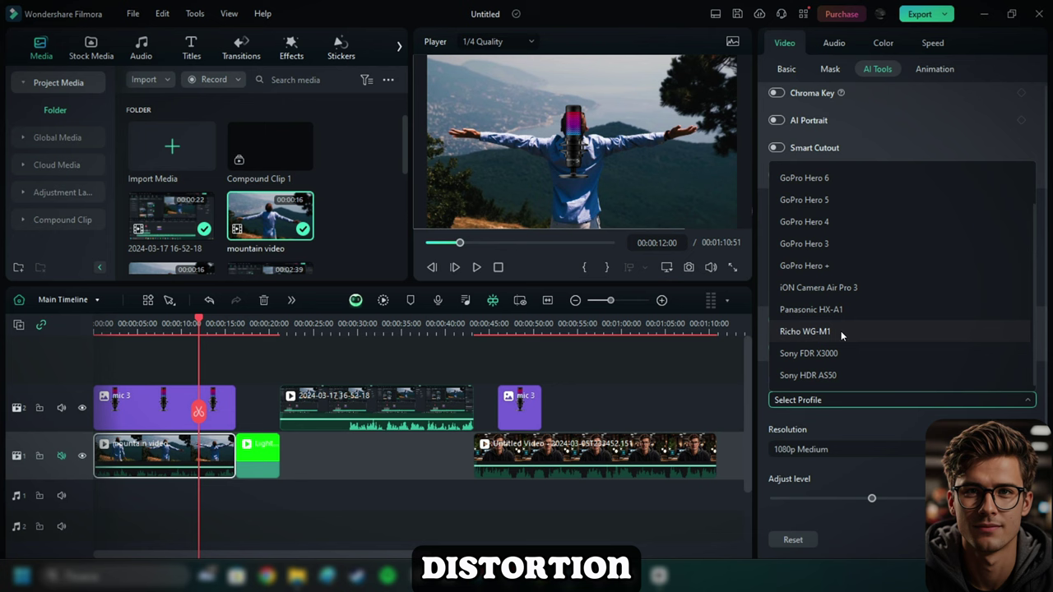
{"action": "left_click", "coordinate": [643, 407]}
{"action": "left_click", "coordinate": [195, 454]}
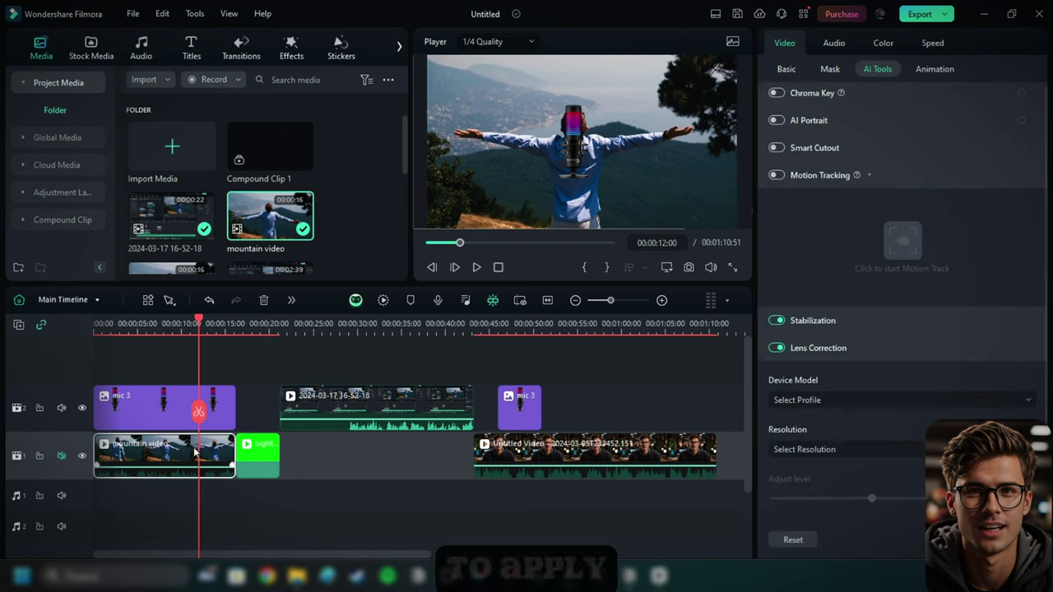
- Try the Slide Up, Slide Right and Pause animations, then settle on Zoom In
{"action": "left_click", "coordinate": [930, 69]}
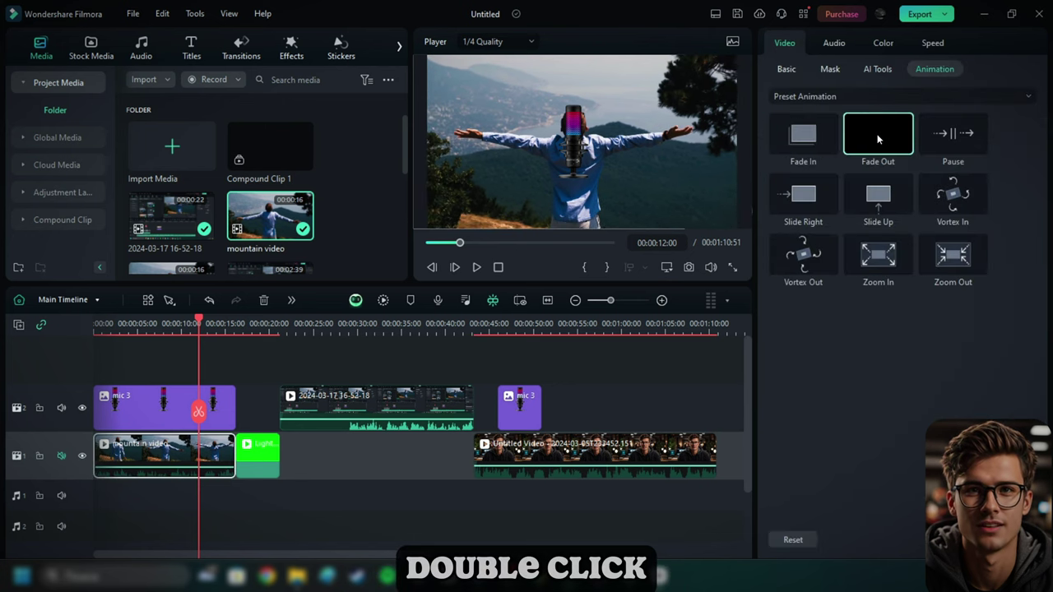
{"action": "double_click", "coordinate": [877, 194]}
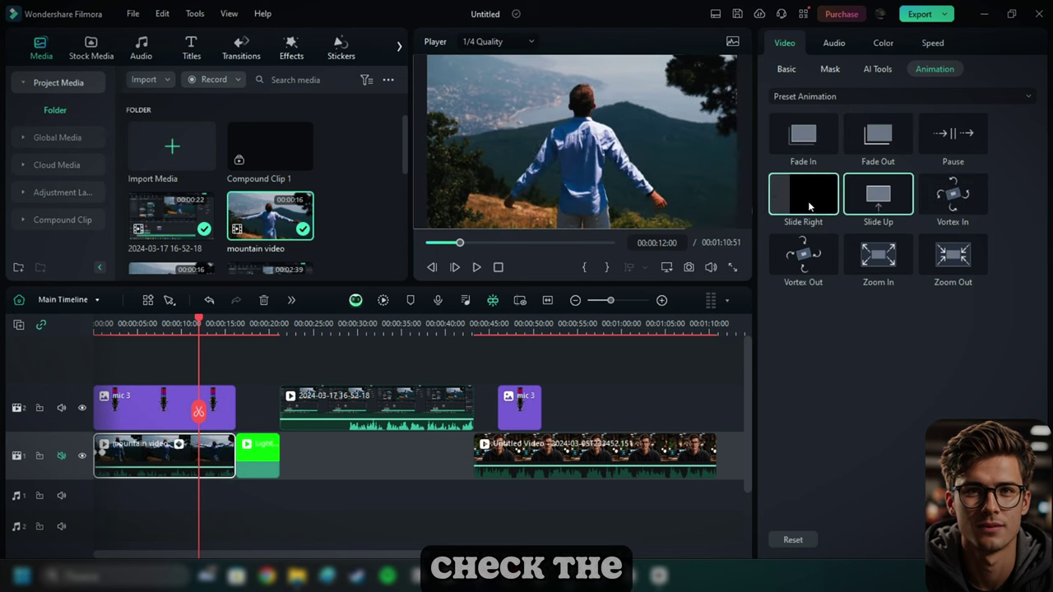
{"action": "double_click", "coordinate": [811, 206]}
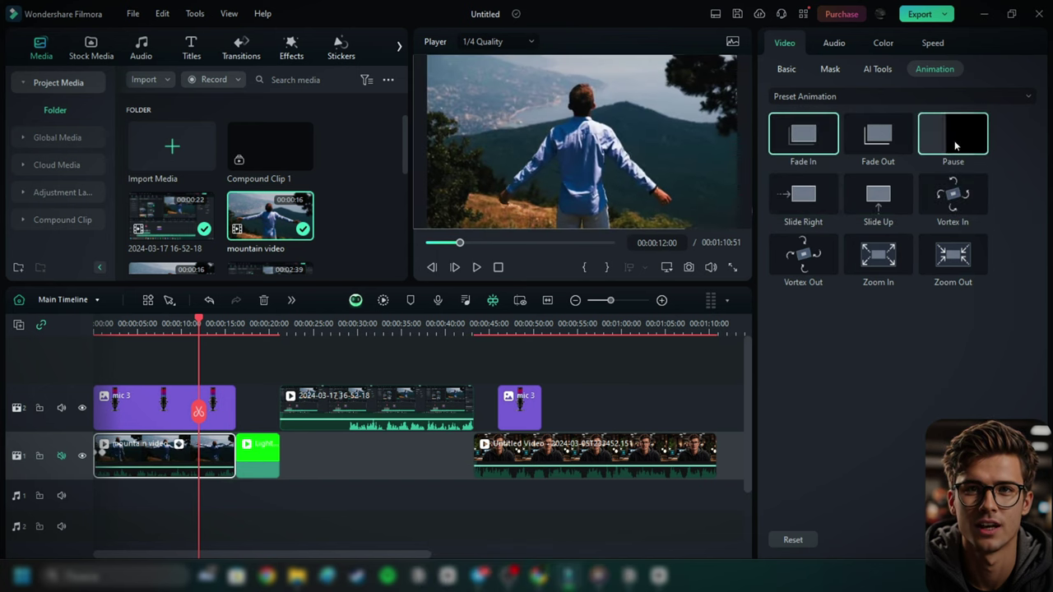
{"action": "double_click", "coordinate": [954, 147]}
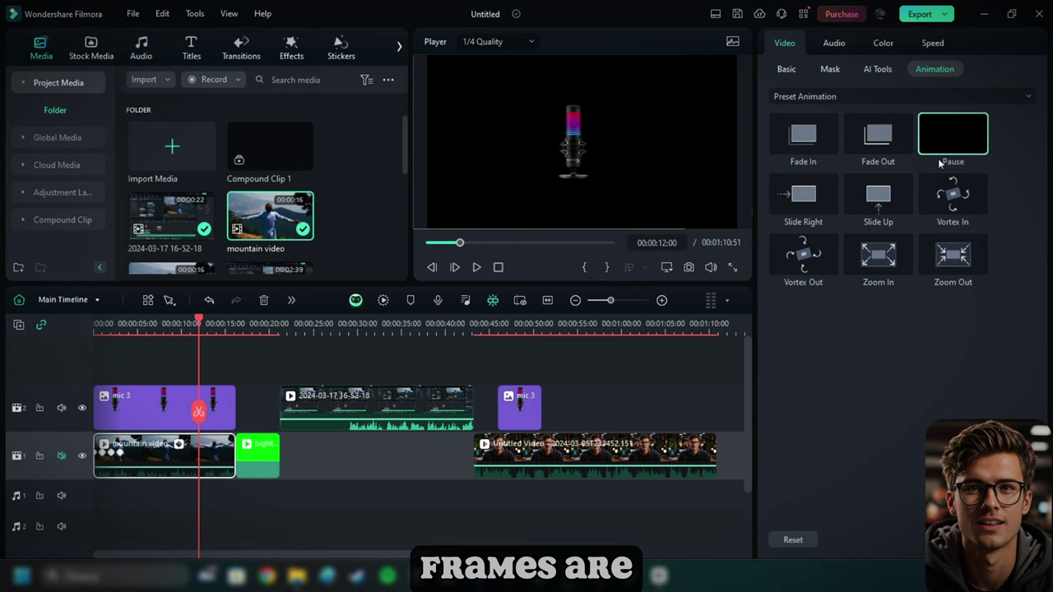
{"action": "double_click", "coordinate": [878, 254]}
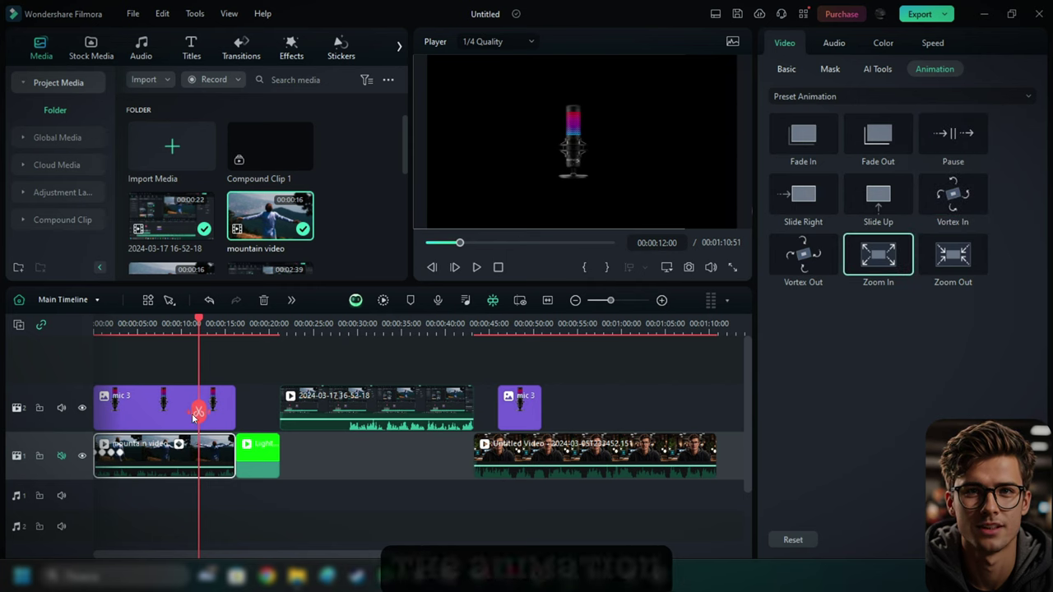
{"action": "mouse_move", "coordinate": [98, 421]}
{"action": "left_mouse_down"}
{"action": "mouse_move", "coordinate": [216, 416]}
{"action": "mouse_move", "coordinate": [101, 419]}
{"action": "mouse_move", "coordinate": [112, 419]}
{"action": "left_mouse_up"}
- Keyframe the clip's rotation at 00:00:02:00 to 11 degrees, then adjust it later in the clip
{"action": "key", "text": "Down"}
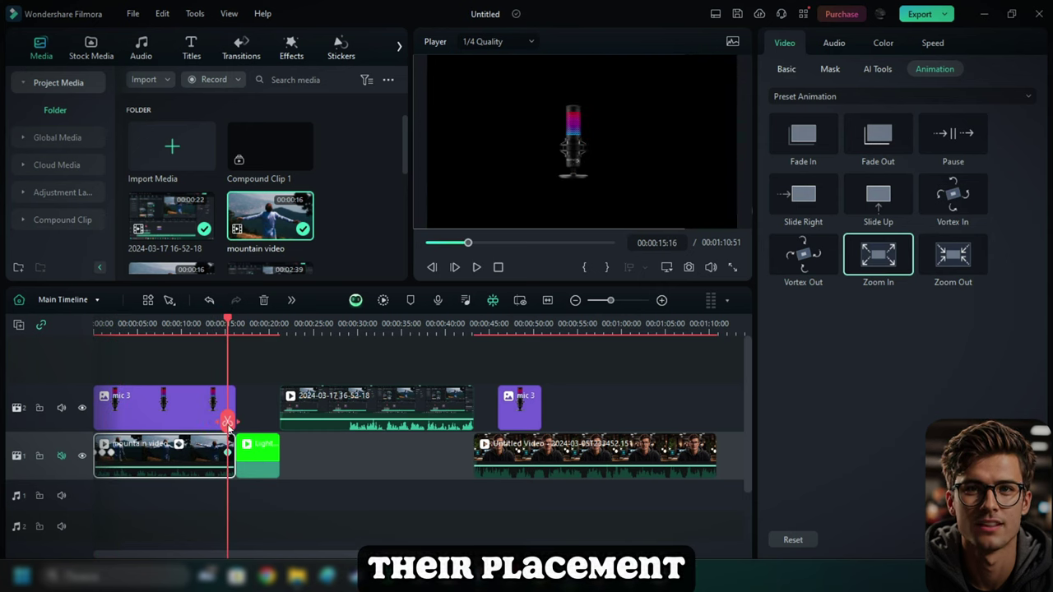
{"action": "left_click_drag", "start_coordinate": [229, 423], "coordinate": [101, 423]}
{"action": "left_click", "coordinate": [786, 69]}
{"action": "left_click", "coordinate": [808, 96]}
{"action": "left_click_drag", "start_coordinate": [776, 268], "coordinate": [780, 269]}
{"action": "left_click_drag", "start_coordinate": [102, 419], "coordinate": [167, 421]}
{"action": "scroll", "coordinate": [168, 420], "scroll_direction": "down", "scroll_amount": 1}
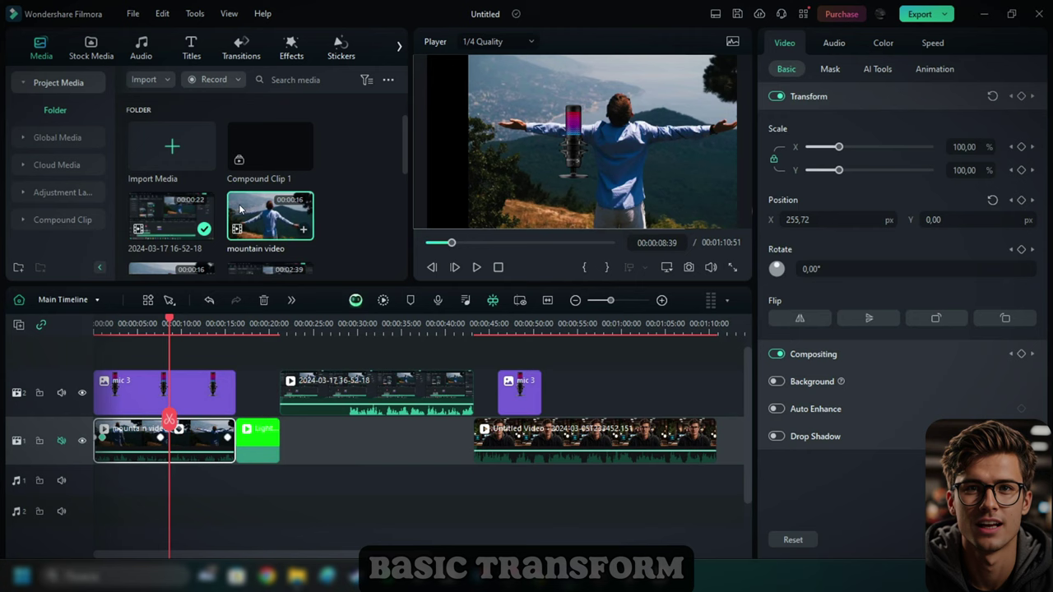
{"action": "scroll", "coordinate": [200, 220], "scroll_direction": "down", "scroll_amount": 2}
{"action": "scroll", "coordinate": [200, 220], "scroll_direction": "down", "scroll_amount": 1}
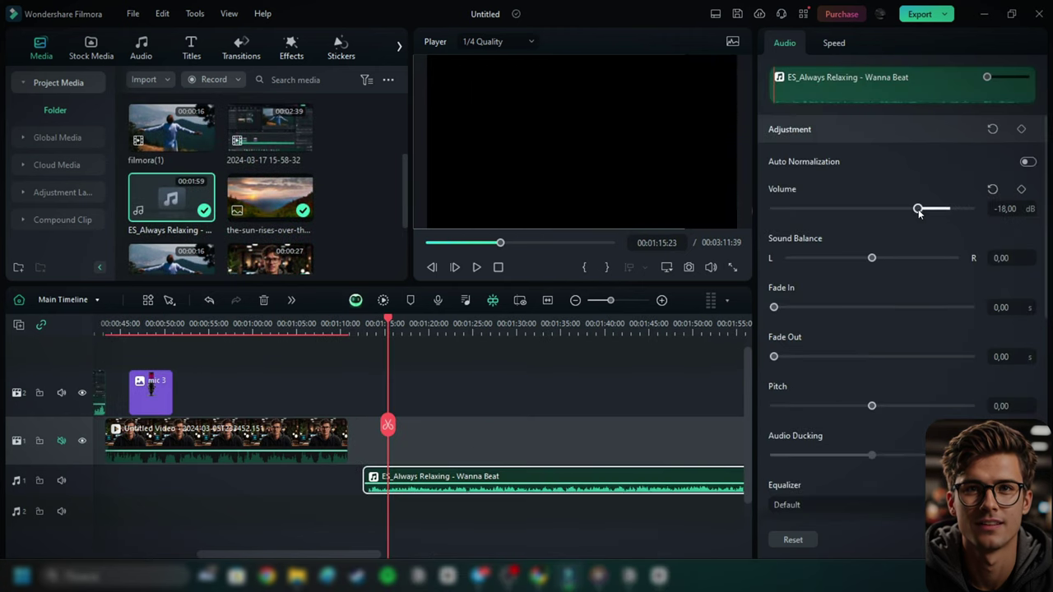
{"action": "left_click_drag", "start_coordinate": [935, 209], "coordinate": [932, 208]}
- Set the music volume to -11 dB and pitch to -1, and apply the Pop equalizer
{"action": "left_click_drag", "start_coordinate": [871, 258], "coordinate": [861, 260]}
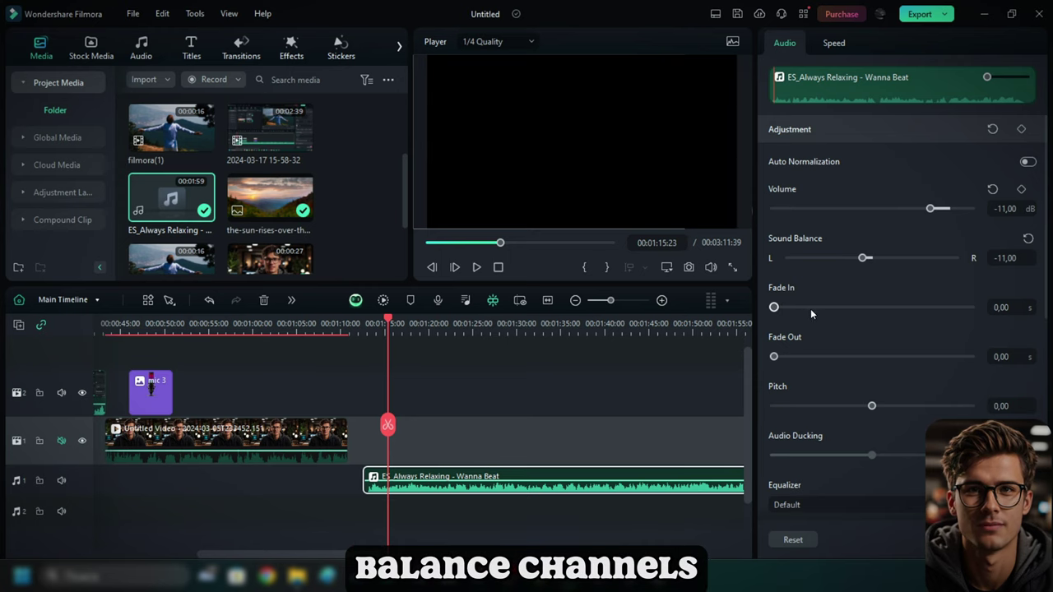
{"action": "left_click_drag", "start_coordinate": [871, 405], "coordinate": [863, 406]}
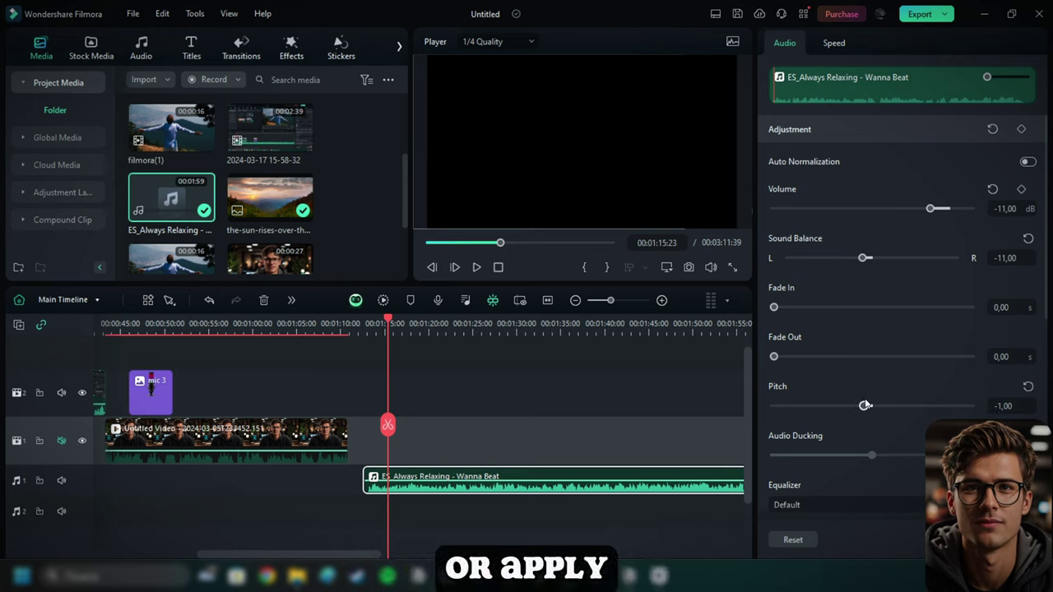
{"action": "scroll", "coordinate": [825, 464], "scroll_direction": "down", "scroll_amount": 1}
{"action": "left_click", "coordinate": [824, 465]}
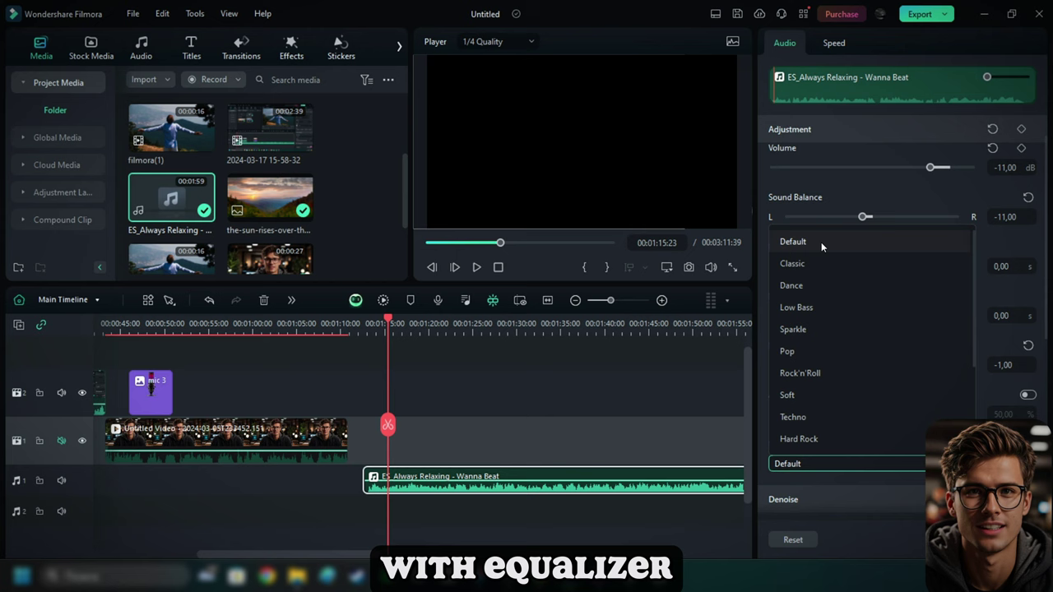
{"action": "left_click", "coordinate": [813, 352]}
{"action": "scroll", "coordinate": [847, 312], "scroll_direction": "down", "scroll_amount": 5}
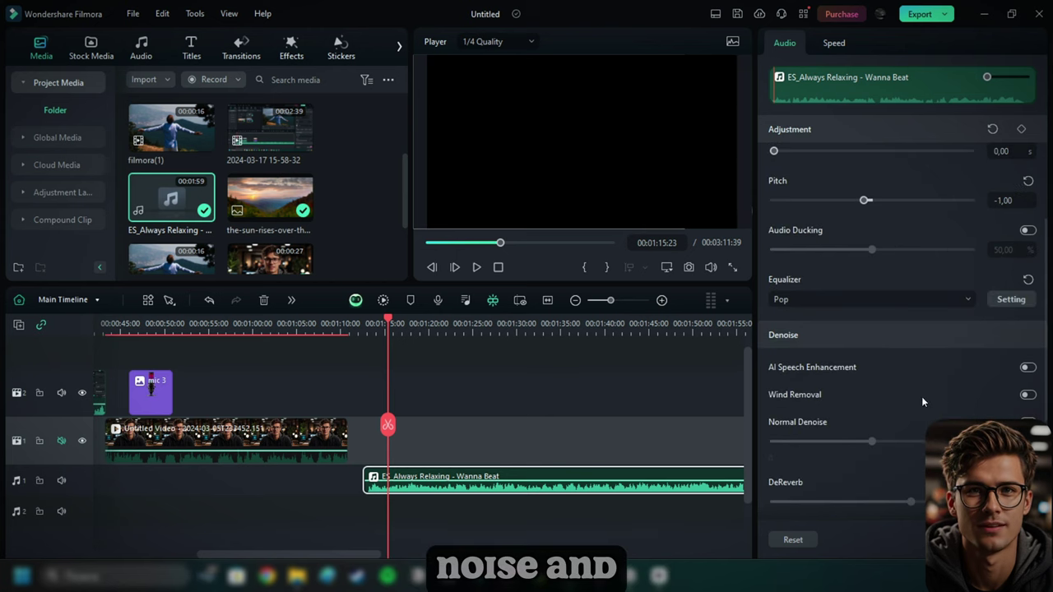
- Turn on normal music noise reduction, then set the mountain clip's temperature 65, tint 74, vibrance 80
{"action": "left_click", "coordinate": [1029, 382]}
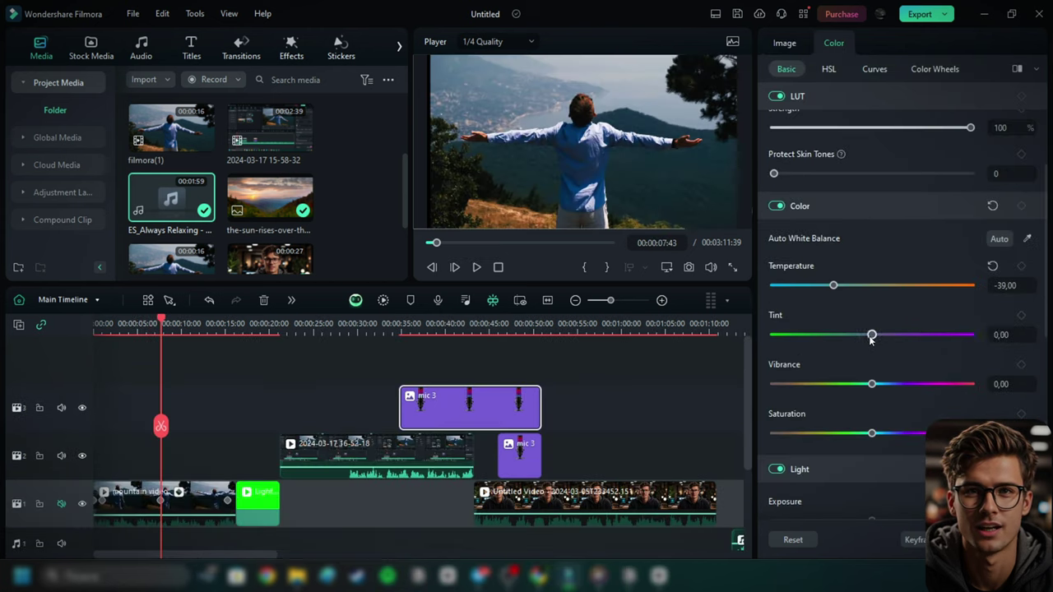
{"action": "left_click", "coordinate": [189, 503]}
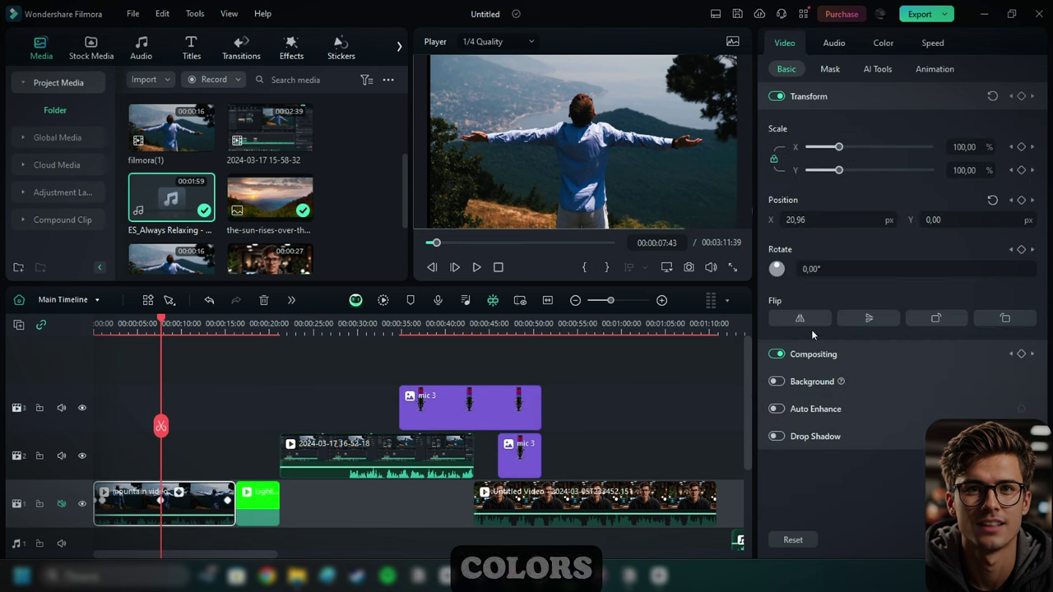
{"action": "left_click", "coordinate": [883, 42]}
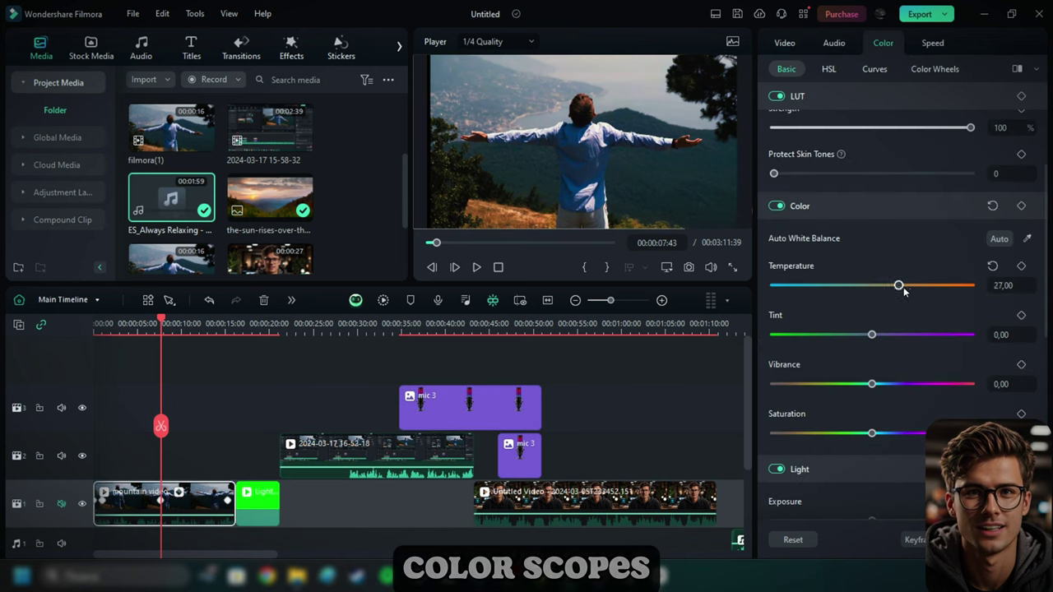
{"action": "left_click_drag", "start_coordinate": [898, 285], "coordinate": [935, 286]}
{"action": "left_click_drag", "start_coordinate": [872, 334], "coordinate": [944, 334]}
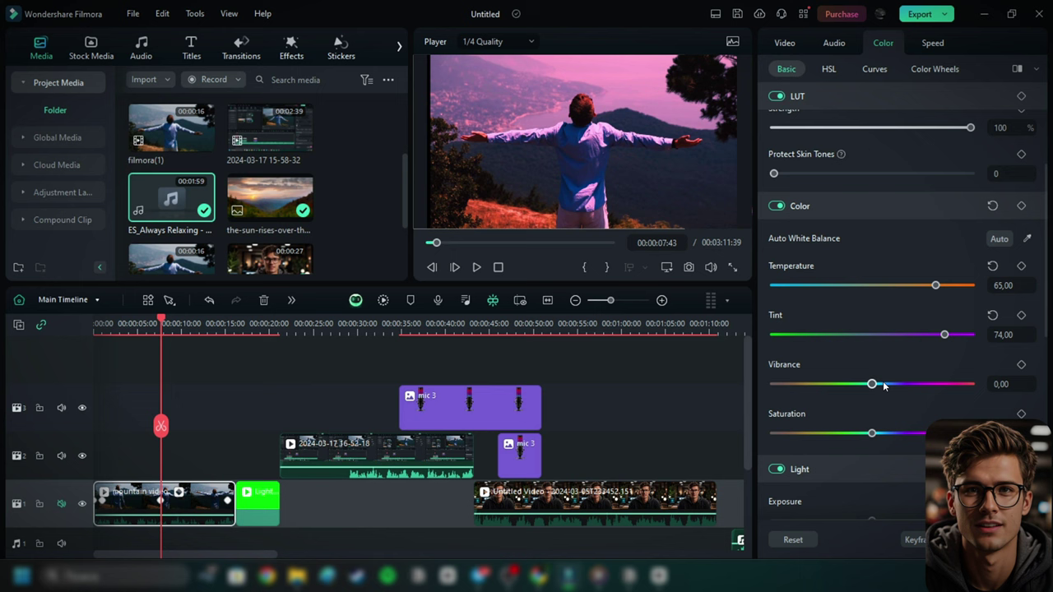
{"action": "left_click_drag", "start_coordinate": [855, 384], "coordinate": [951, 384]}
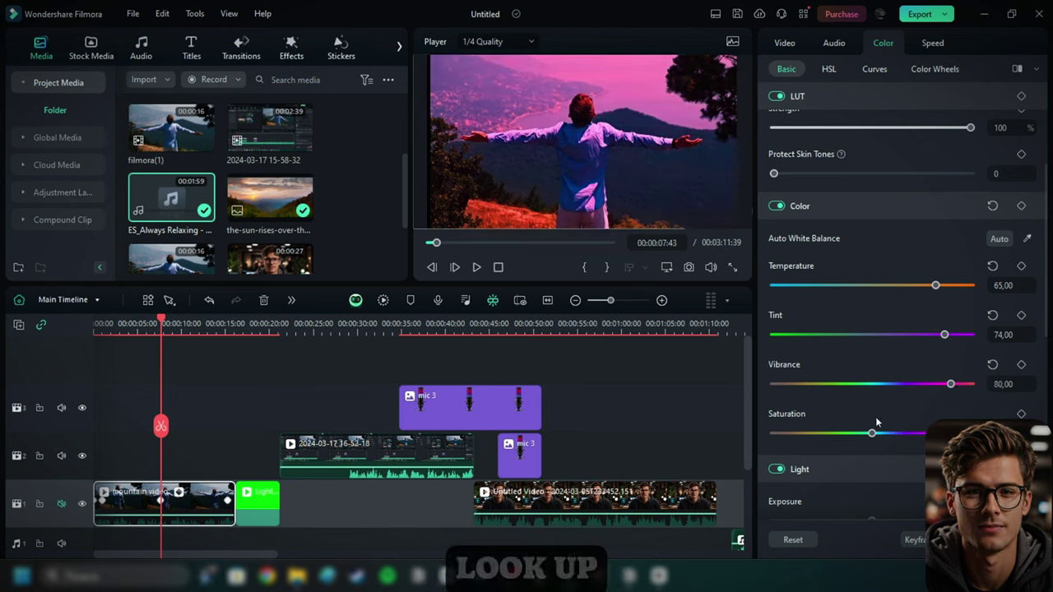
- Raise exposure to 14, brightness to 29, contrast to 90 and highlight to 56
{"action": "scroll", "coordinate": [877, 422], "scroll_direction": "down", "scroll_amount": 3}
{"action": "left_click_drag", "start_coordinate": [868, 358], "coordinate": [885, 356]}
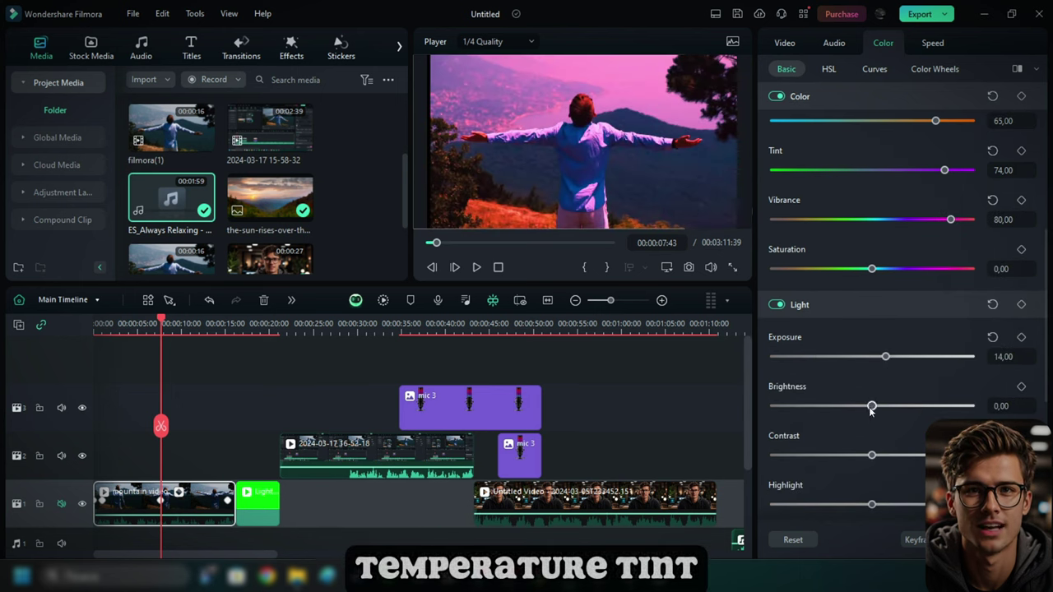
{"action": "left_click_drag", "start_coordinate": [871, 407], "coordinate": [898, 407]}
{"action": "left_click_drag", "start_coordinate": [840, 413], "coordinate": [960, 413]}
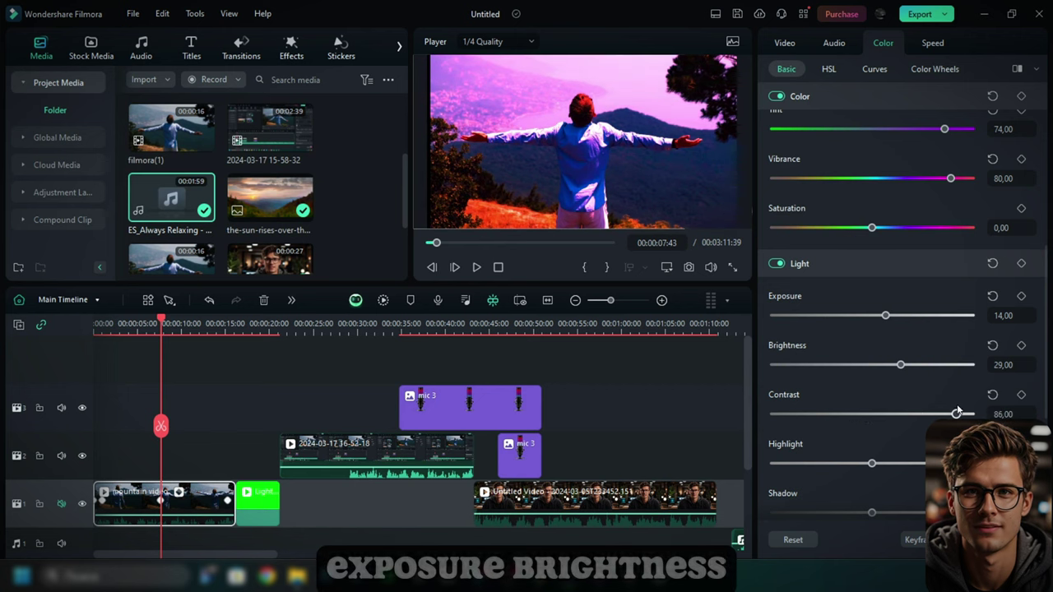
{"action": "scroll", "coordinate": [903, 401], "scroll_direction": "down", "scroll_amount": 2}
{"action": "left_click_drag", "start_coordinate": [872, 380], "coordinate": [907, 382]}
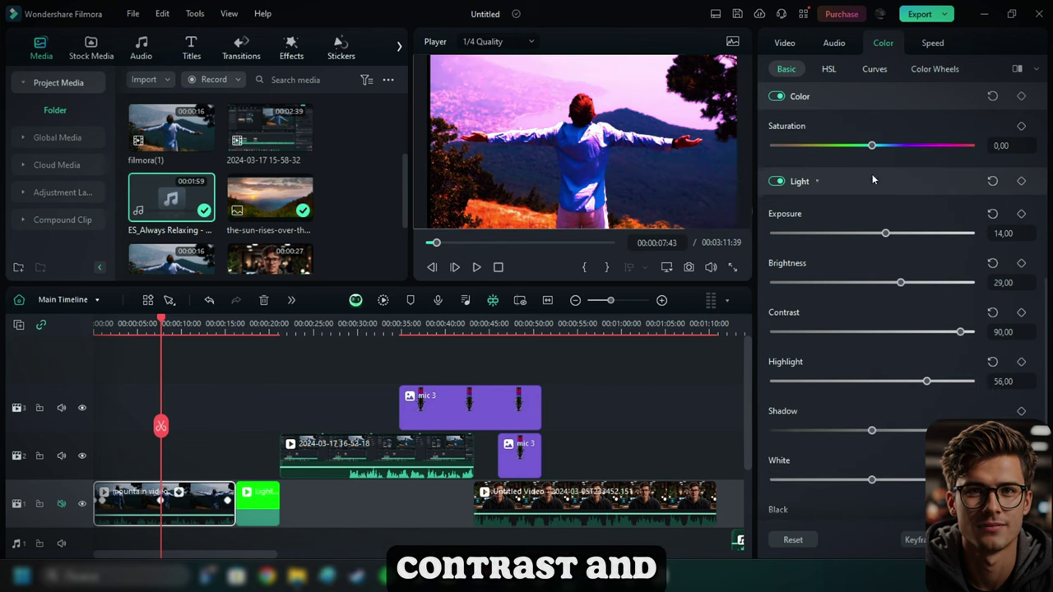
- Boost cyan saturation to 37 and luminance to 100 in HSL, and pull a tone-curve point down
{"action": "left_click", "coordinate": [828, 69]}
{"action": "left_click", "coordinate": [863, 131]}
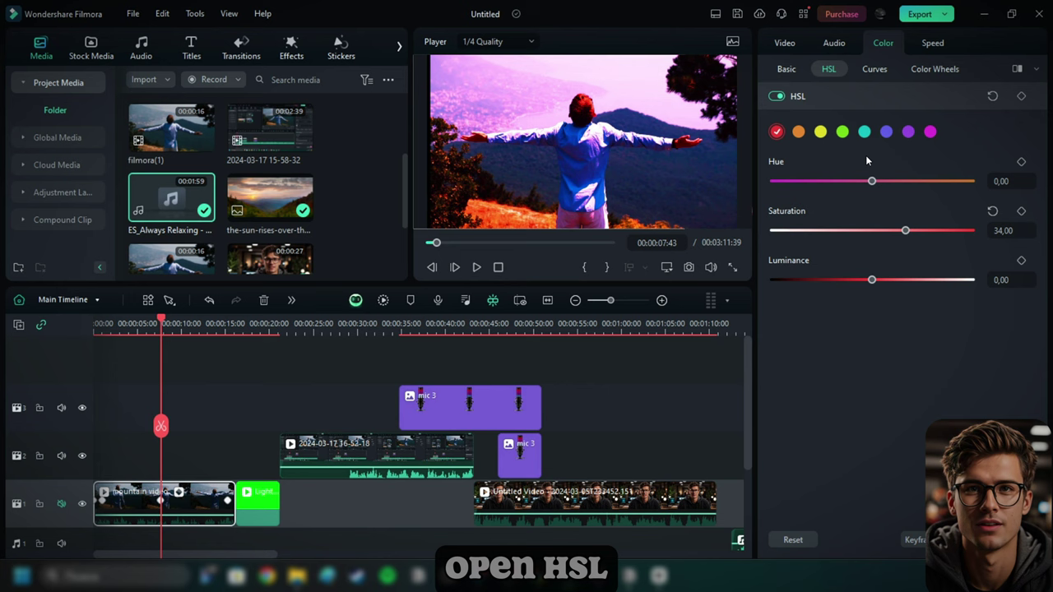
{"action": "left_click_drag", "start_coordinate": [871, 230], "coordinate": [908, 230]}
{"action": "left_click_drag", "start_coordinate": [872, 280], "coordinate": [971, 279]}
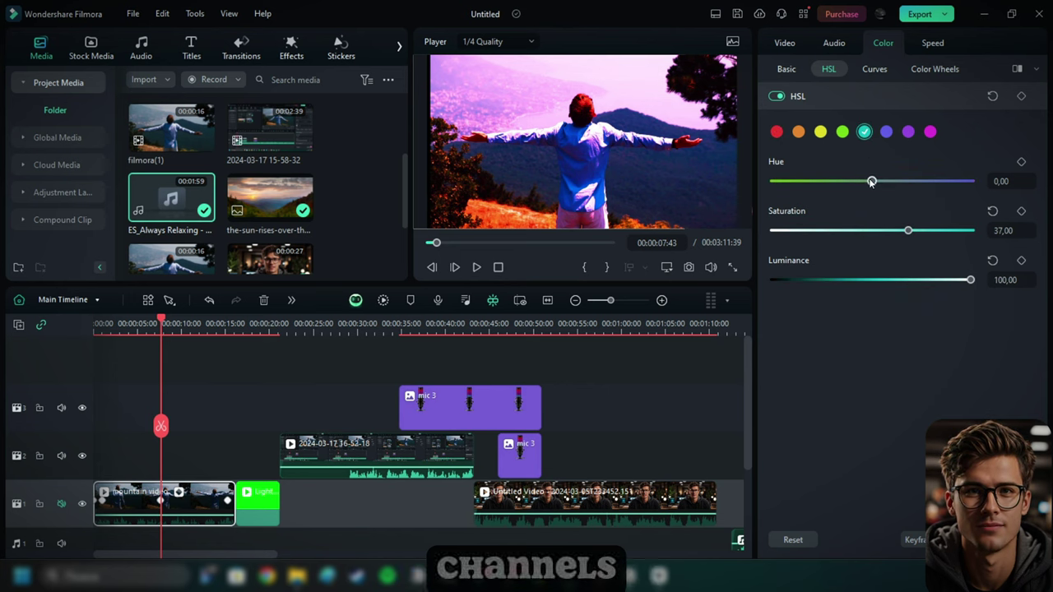
{"action": "left_click_drag", "start_coordinate": [871, 181], "coordinate": [938, 180]}
{"action": "left_click", "coordinate": [874, 69]}
{"action": "left_click", "coordinate": [935, 252]}
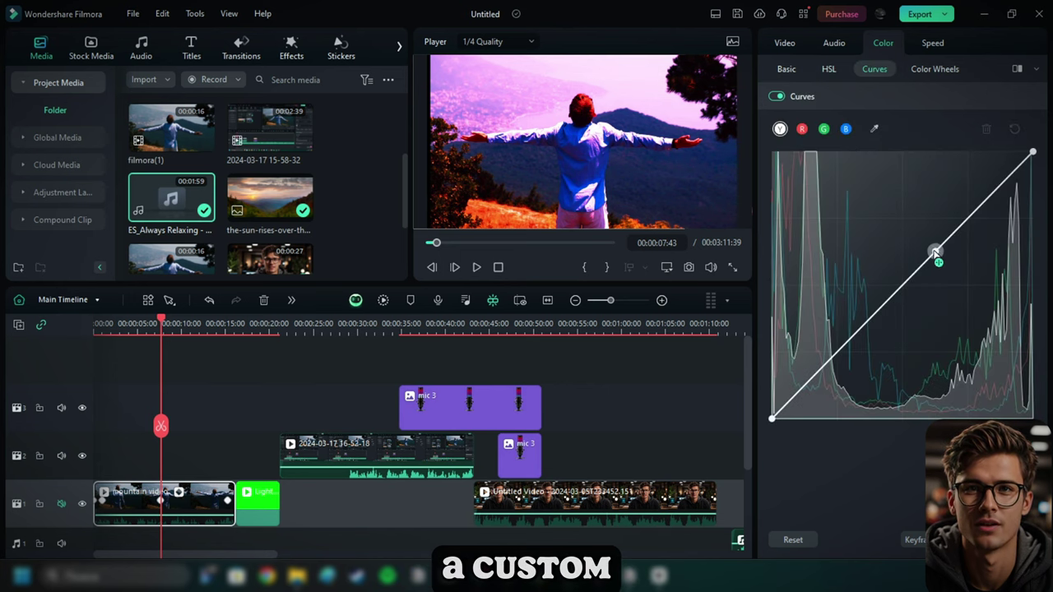
{"action": "left_click_drag", "start_coordinate": [935, 252], "coordinate": [966, 405]}
{"action": "left_click", "coordinate": [934, 69]}
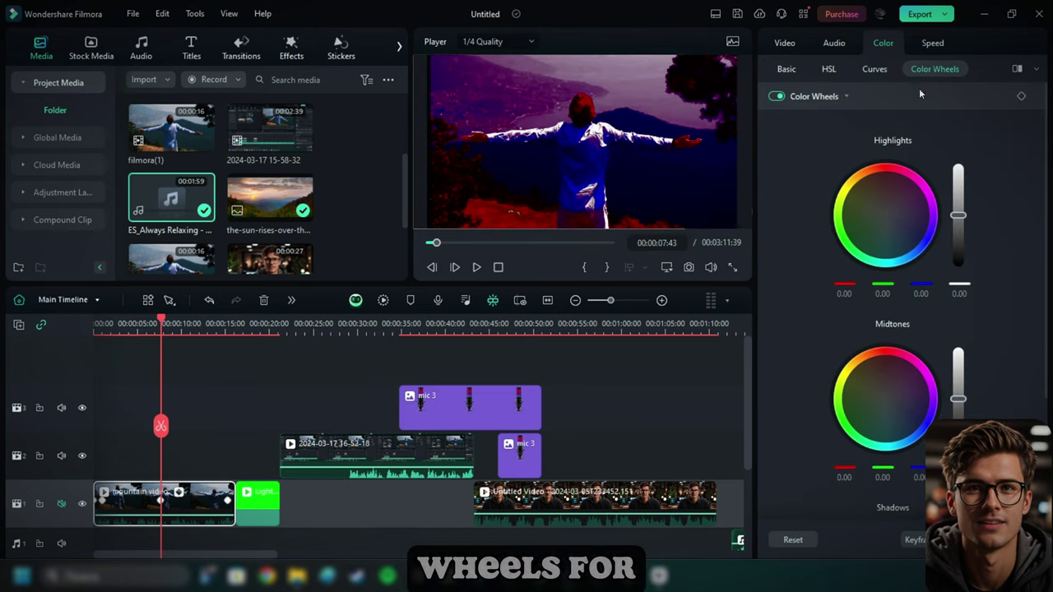
- Tint the midtones toward magenta, then set uniform speed to 0.02x with Optical Flow
{"action": "left_click_drag", "start_coordinate": [885, 399], "coordinate": [912, 374]}
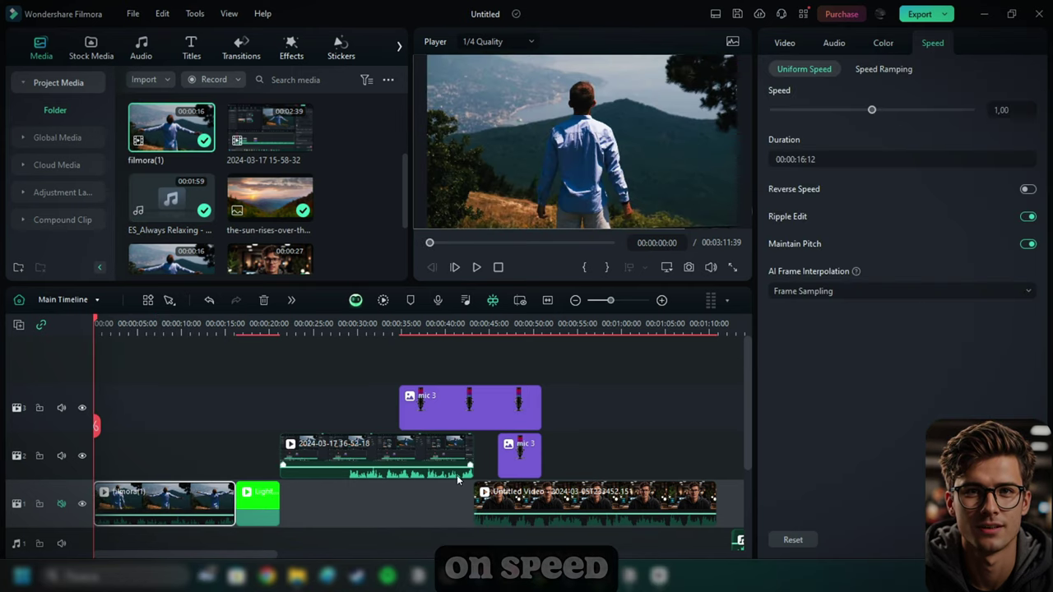
{"action": "mouse_move", "coordinate": [851, 118]}
{"action": "left_mouse_down"}
{"action": "mouse_move", "coordinate": [811, 115]}
{"action": "mouse_move", "coordinate": [954, 116]}
{"action": "mouse_move", "coordinate": [871, 123]}
{"action": "left_mouse_up"}
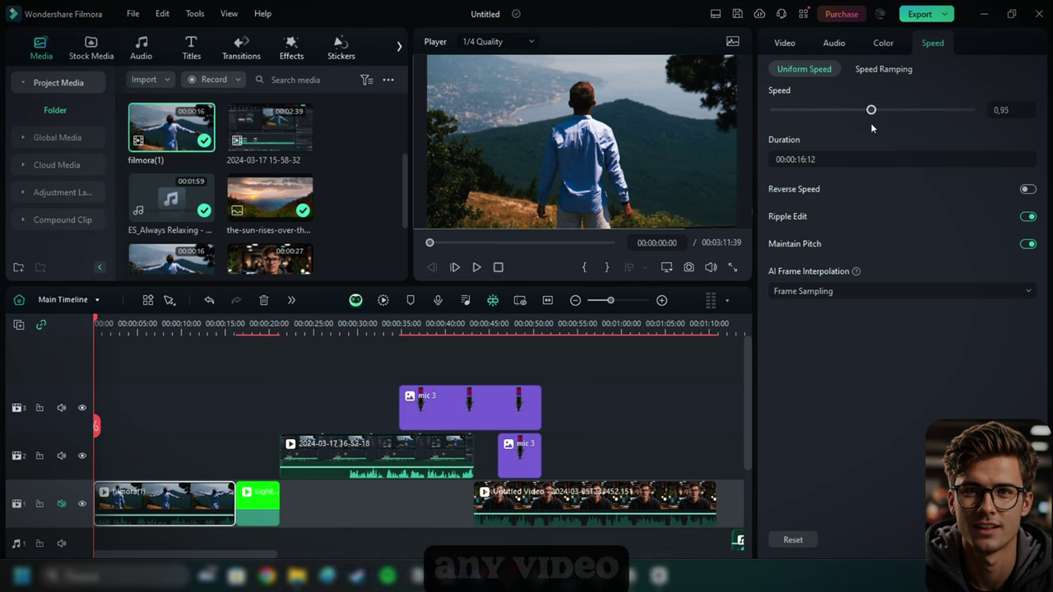
{"action": "left_click_drag", "start_coordinate": [797, 129], "coordinate": [788, 129]}
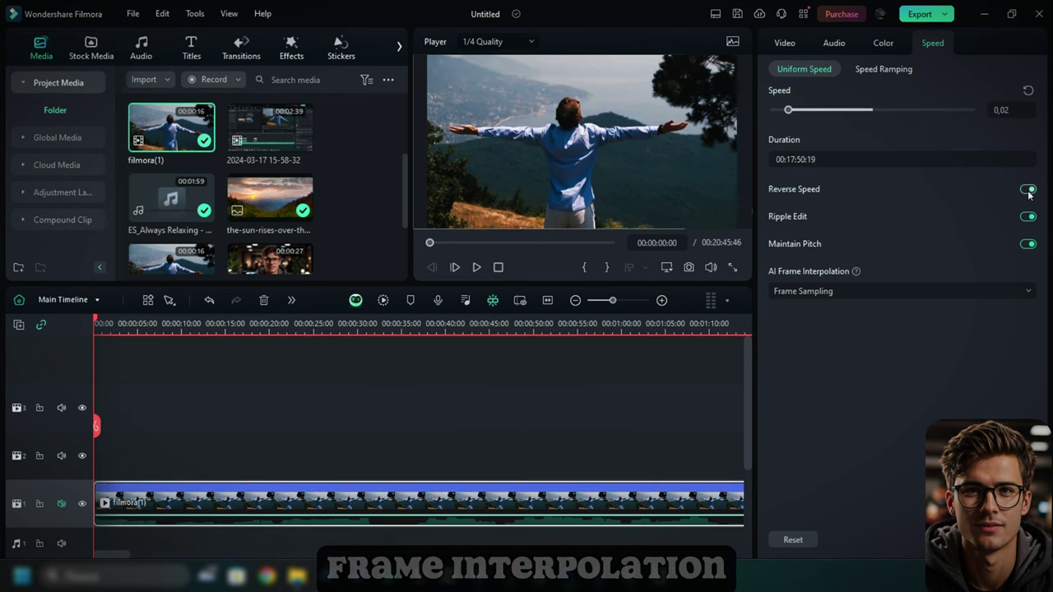
{"action": "left_click", "coordinate": [849, 290]}
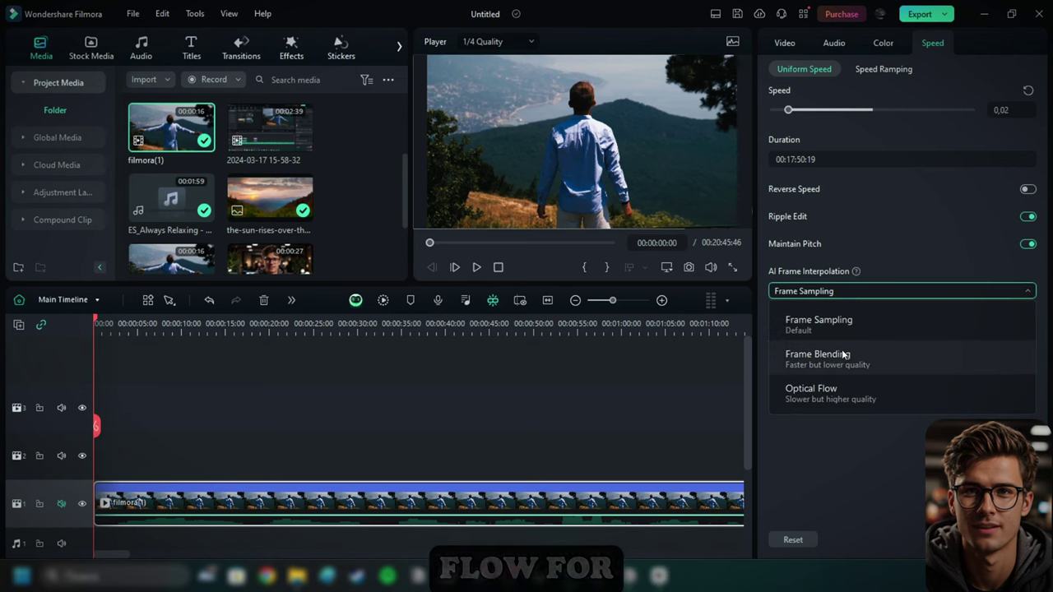
{"action": "left_click", "coordinate": [839, 388]}
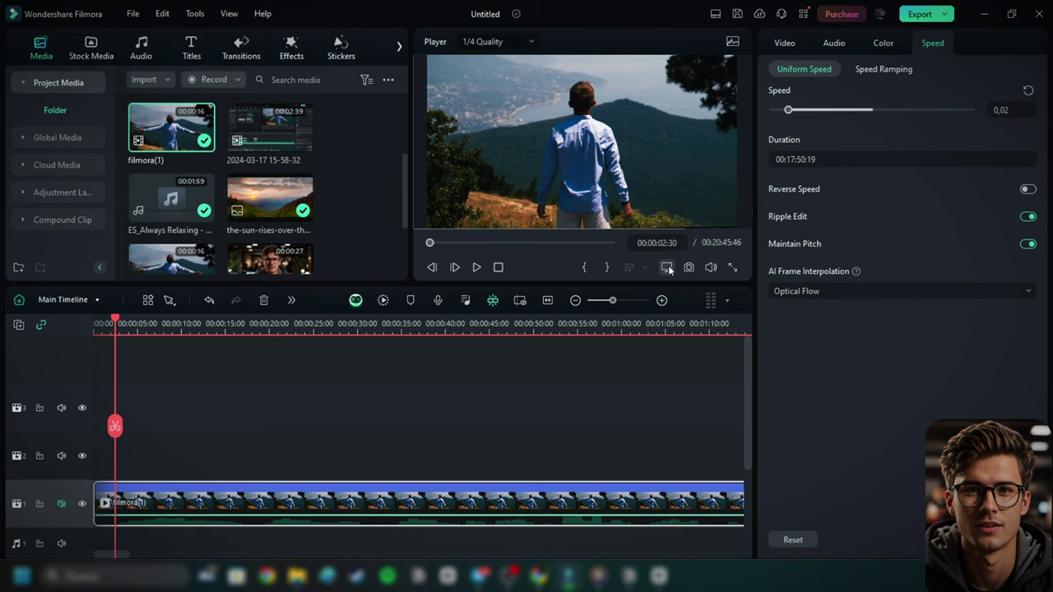
- Apply and reshape the Montage speed ramp, and add Fast Wipe Right between the track 1 clips
{"action": "left_click", "coordinate": [865, 71]}
{"action": "left_click", "coordinate": [894, 115]}
{"action": "left_click", "coordinate": [595, 291]}
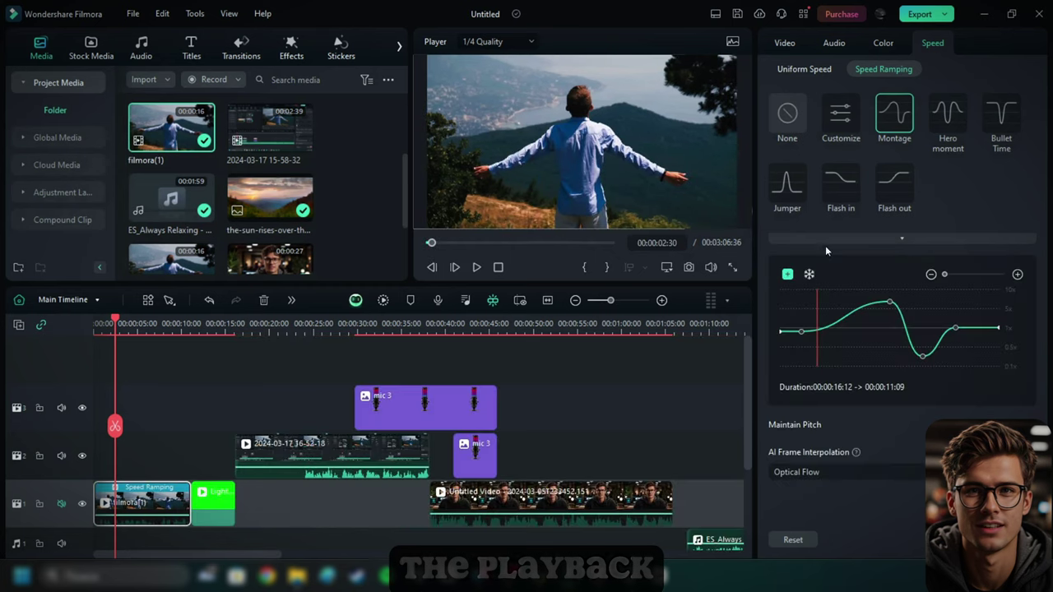
{"action": "left_click_drag", "start_coordinate": [856, 306], "coordinate": [867, 299]}
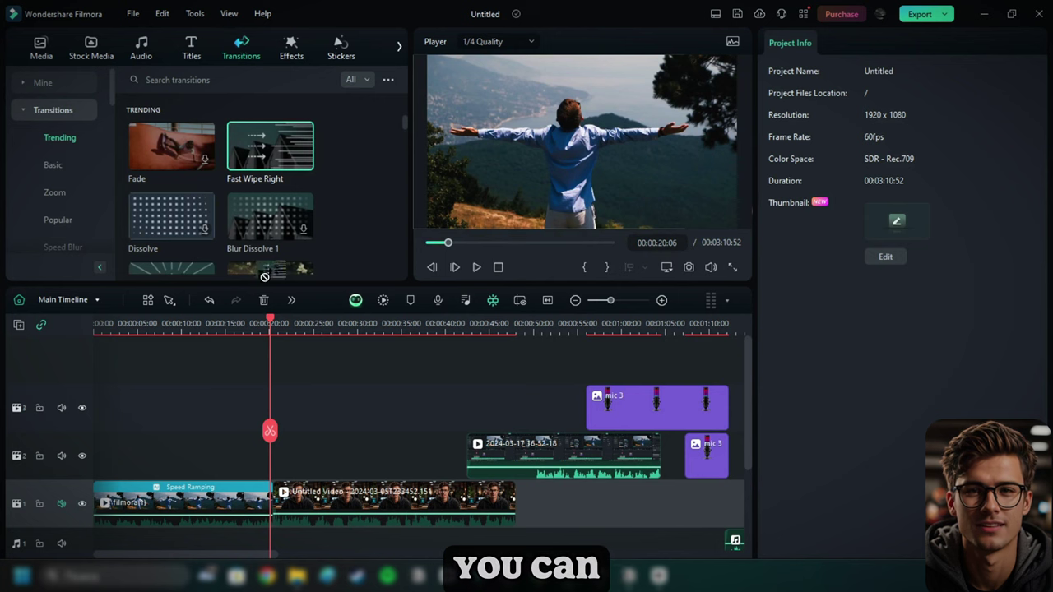
{"action": "left_click_drag", "start_coordinate": [264, 276], "coordinate": [271, 503]}
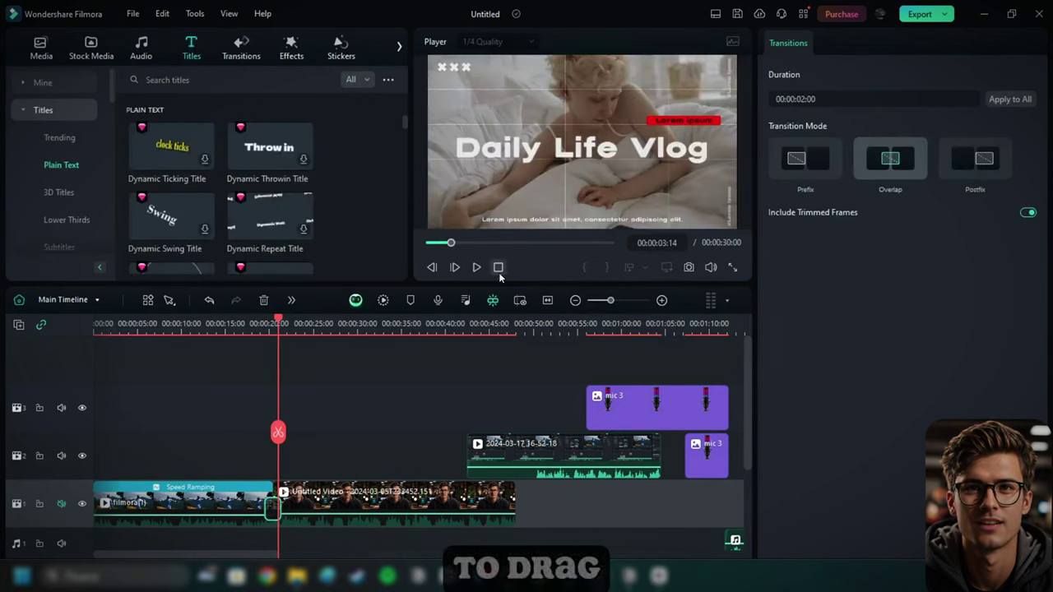
- Place a Dynamic Ticking Title on track 2, change its text to 'HI IM AI GUY' and apply the third preset
{"action": "left_click_drag", "start_coordinate": [172, 145], "coordinate": [203, 455]}
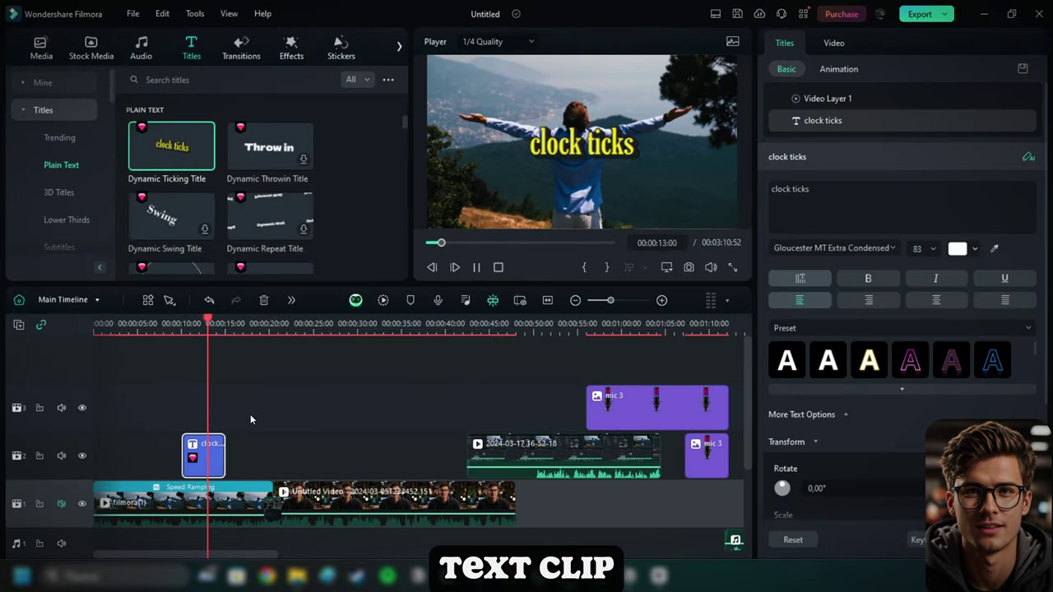
{"action": "key", "text": "space"}
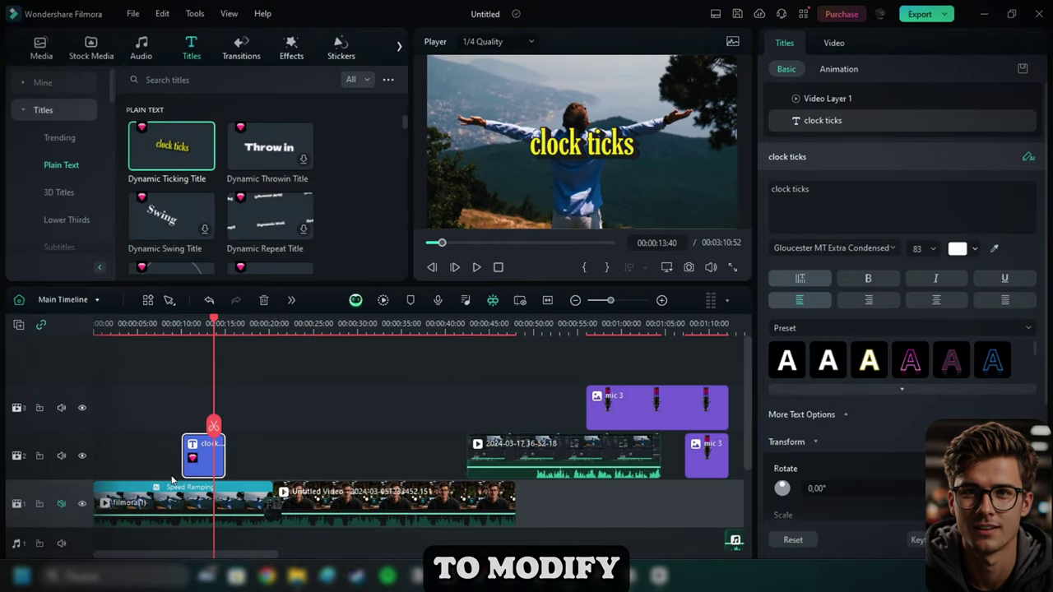
{"action": "left_click", "coordinate": [860, 99]}
{"action": "left_click", "coordinate": [812, 120]}
{"action": "left_click", "coordinate": [820, 202]}
{"action": "key", "text": "ctrl+a"}
{"action": "type", "text": "HI IM AI GUY"}
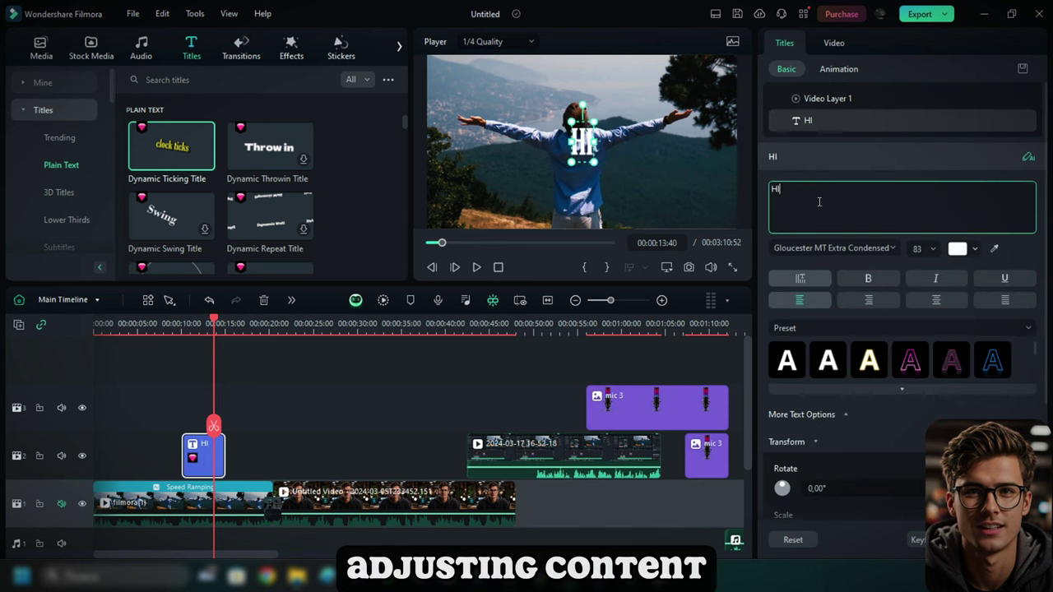
{"action": "left_click", "coordinate": [871, 366]}
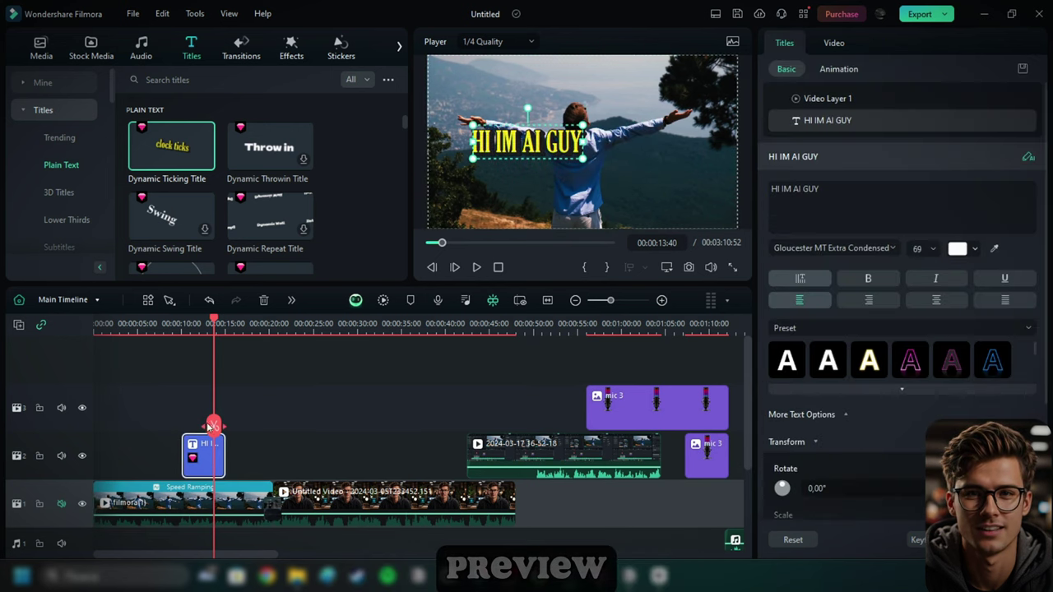
- Add a Fade transition between the two main clips, set to Postfix, and preview it
{"action": "mouse_move", "coordinate": [210, 425]}
{"action": "left_mouse_down"}
{"action": "mouse_move", "coordinate": [188, 426]}
{"action": "mouse_move", "coordinate": [197, 425]}
{"action": "left_mouse_up"}
{"action": "left_click", "coordinate": [241, 49]}
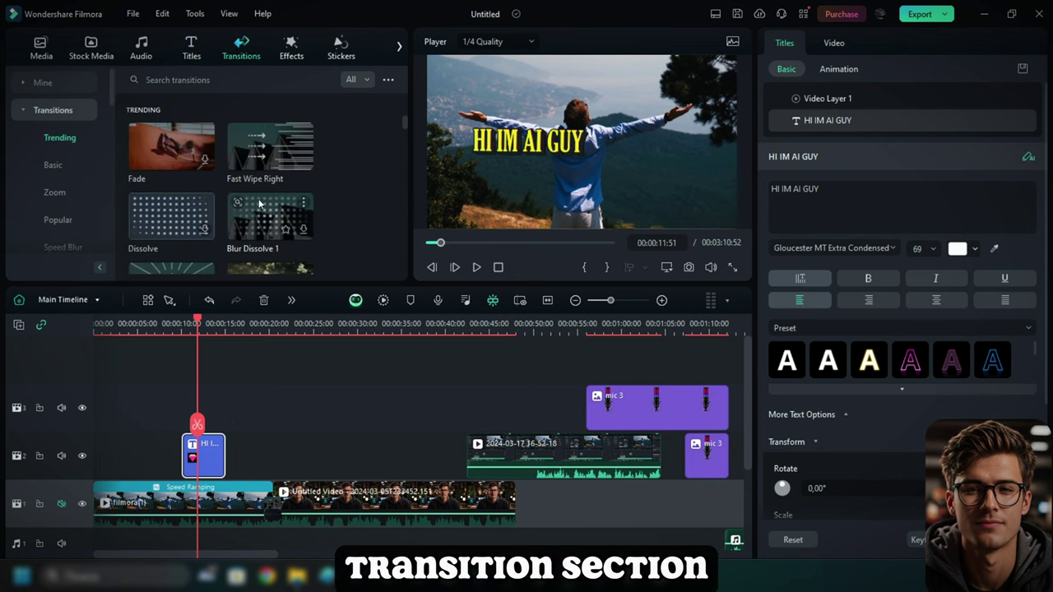
{"action": "scroll", "coordinate": [259, 204], "scroll_direction": "down", "scroll_amount": 5}
{"action": "scroll", "coordinate": [188, 143], "scroll_direction": "up", "scroll_amount": 5}
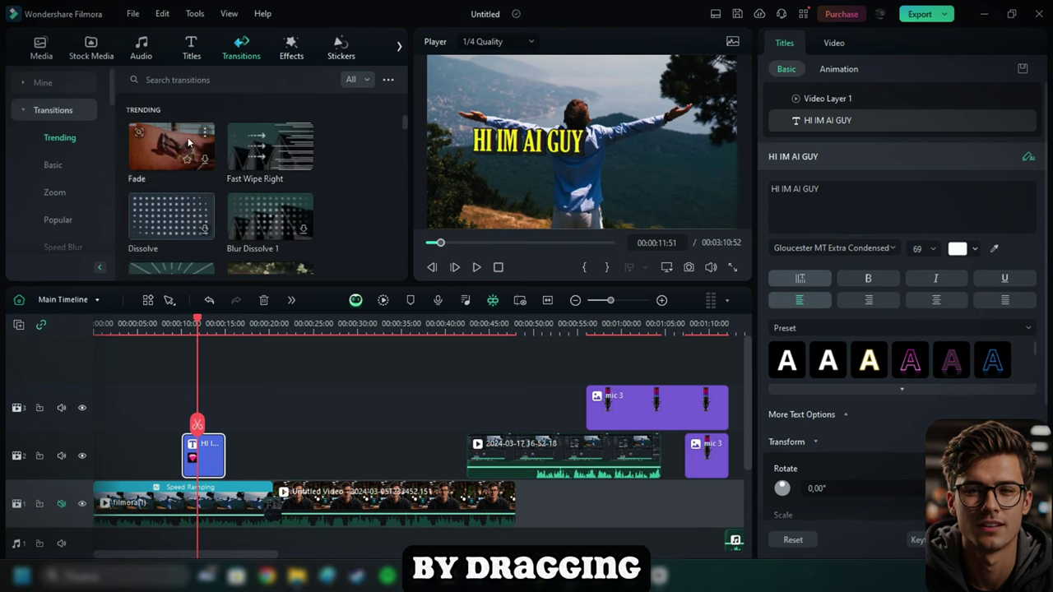
{"action": "left_click_drag", "start_coordinate": [189, 143], "coordinate": [273, 502]}
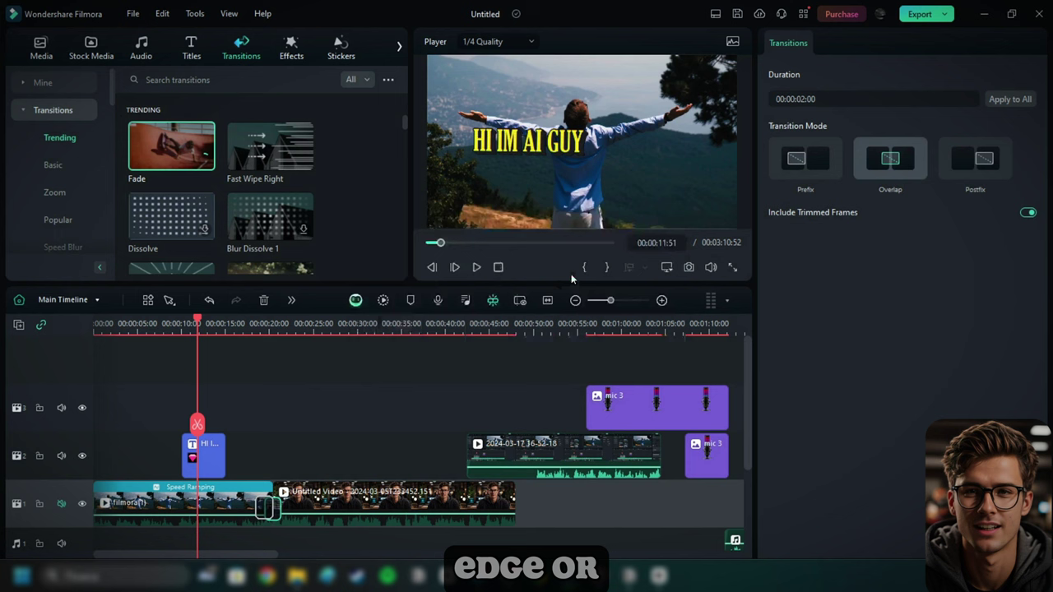
{"action": "key", "text": "space"}
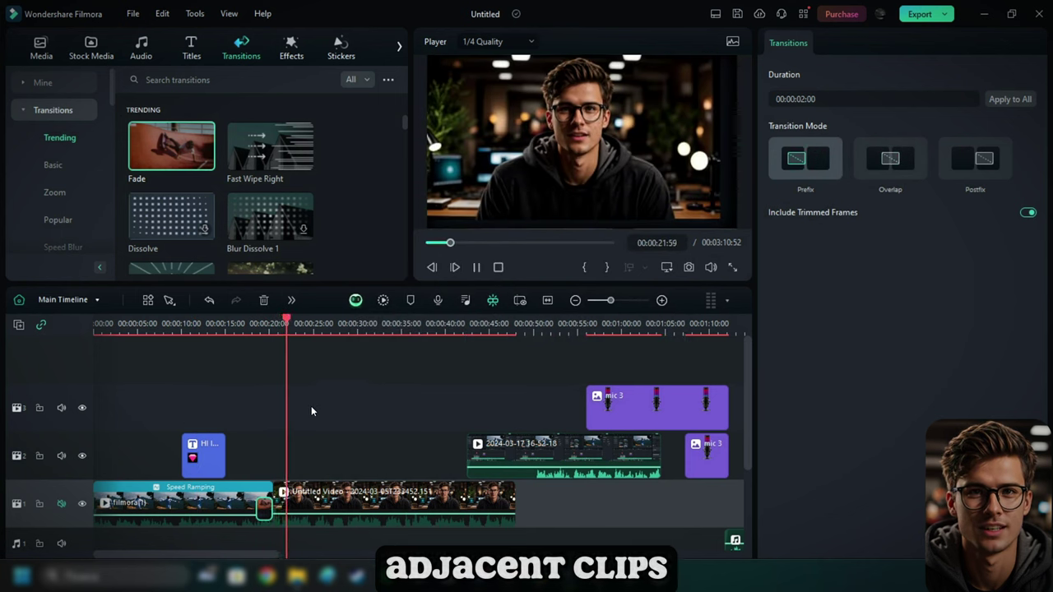
{"action": "key", "text": "space"}
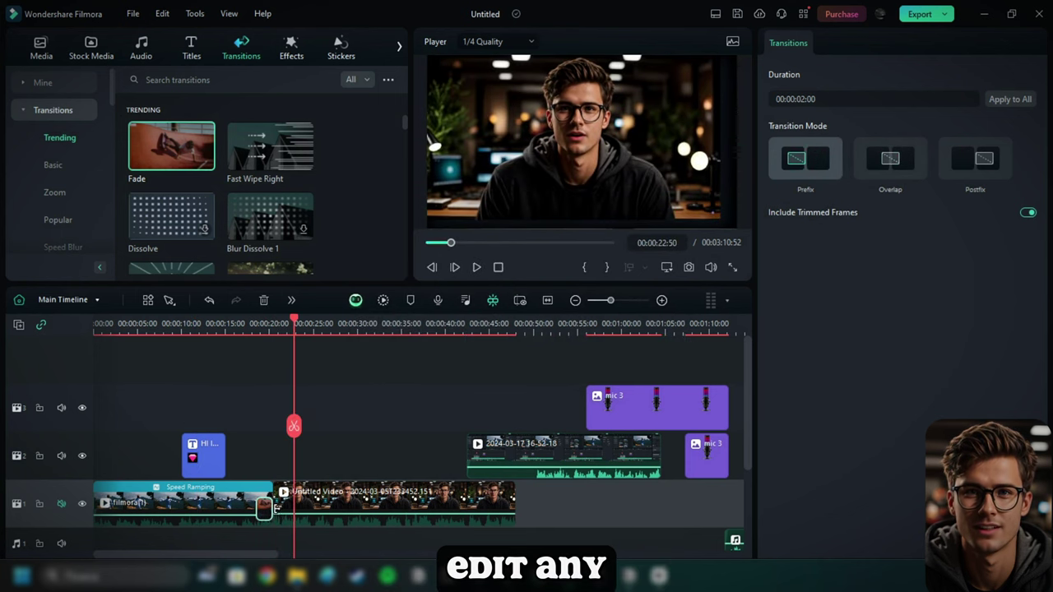
{"action": "left_click_drag", "start_coordinate": [264, 508], "coordinate": [282, 508]}
{"action": "left_click", "coordinate": [267, 429]}
{"action": "key", "text": "space"}
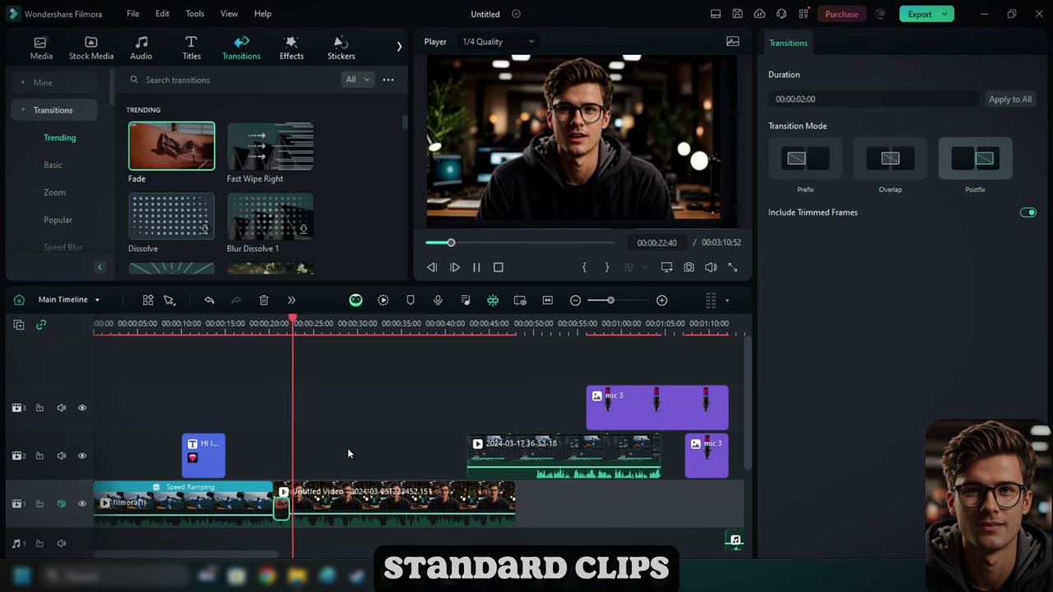
{"action": "key", "text": "space"}
- Add the Rainbow 2 effect on track 2 and lower its opacity to 9%
{"action": "left_click", "coordinate": [292, 47]}
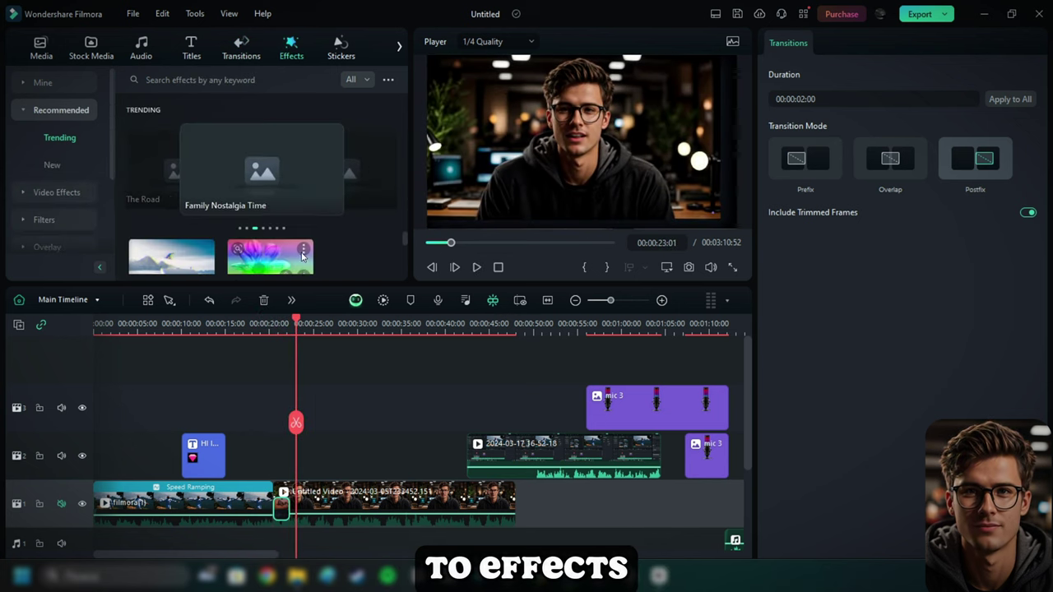
{"action": "left_click_drag", "start_coordinate": [302, 257], "coordinate": [338, 456]}
{"action": "key", "text": "space"}
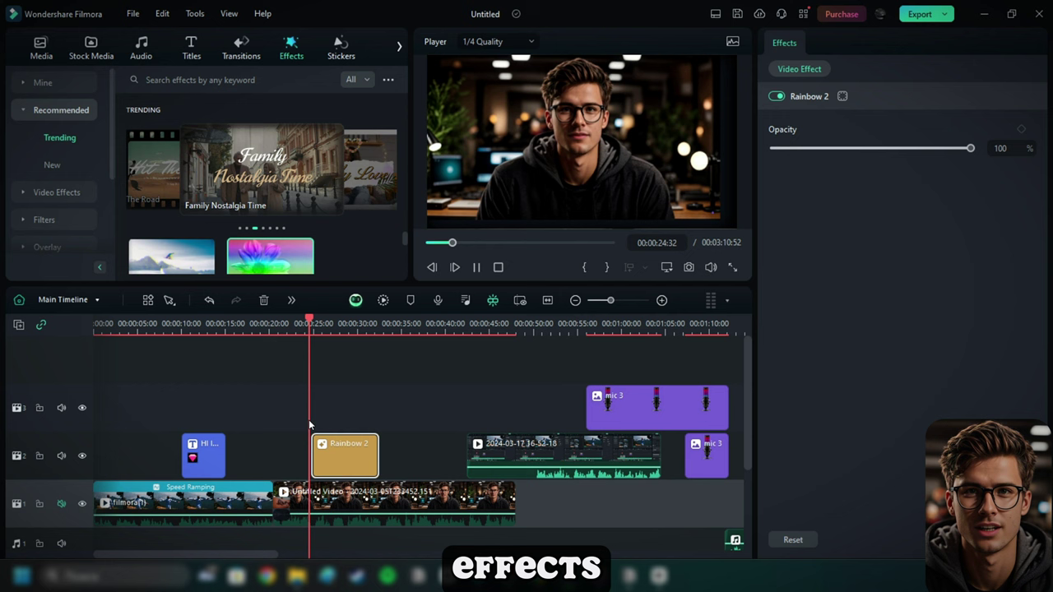
{"action": "key", "text": "space"}
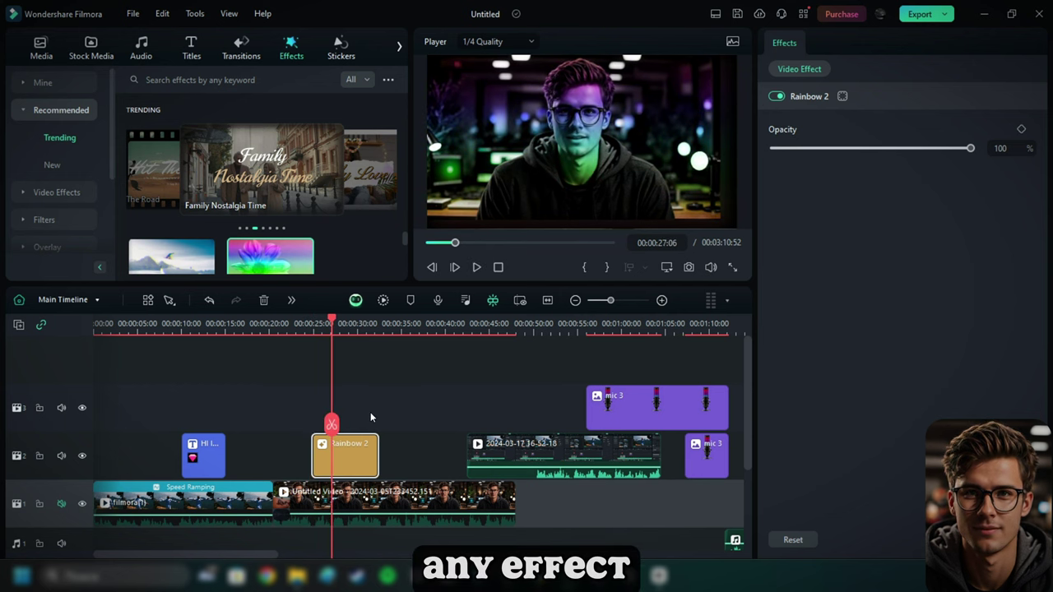
{"action": "left_click_drag", "start_coordinate": [802, 157], "coordinate": [851, 161]}
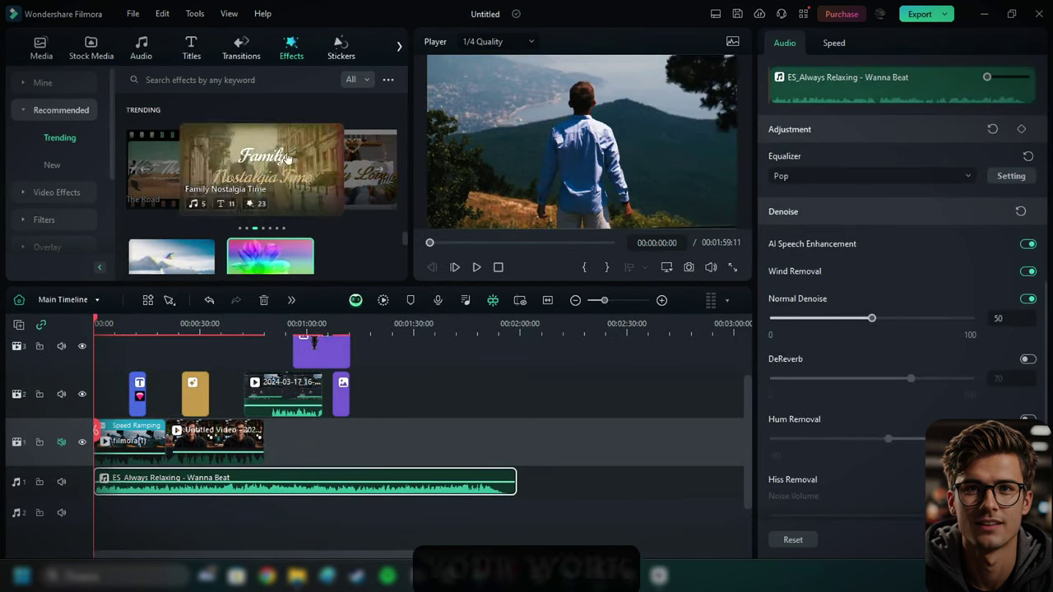
- Check the Save Project As file types, then back up the 123 TEST project to the cloud
{"action": "left_click", "coordinate": [130, 15]}
{"action": "left_click", "coordinate": [173, 155]}
{"action": "left_click", "coordinate": [156, 318]}
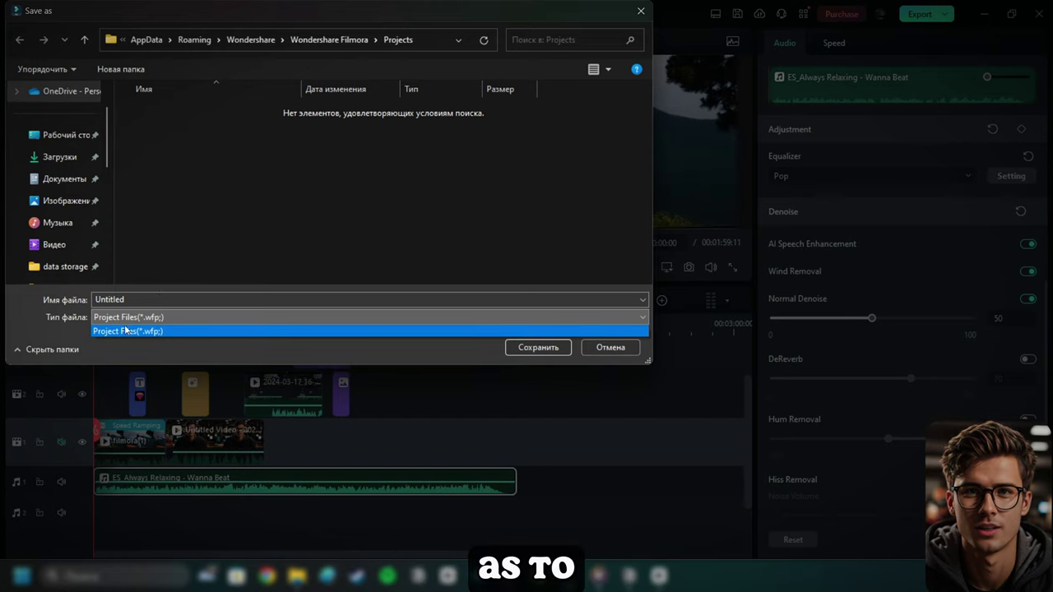
{"action": "left_click", "coordinate": [604, 349]}
{"action": "left_click", "coordinate": [604, 349]}
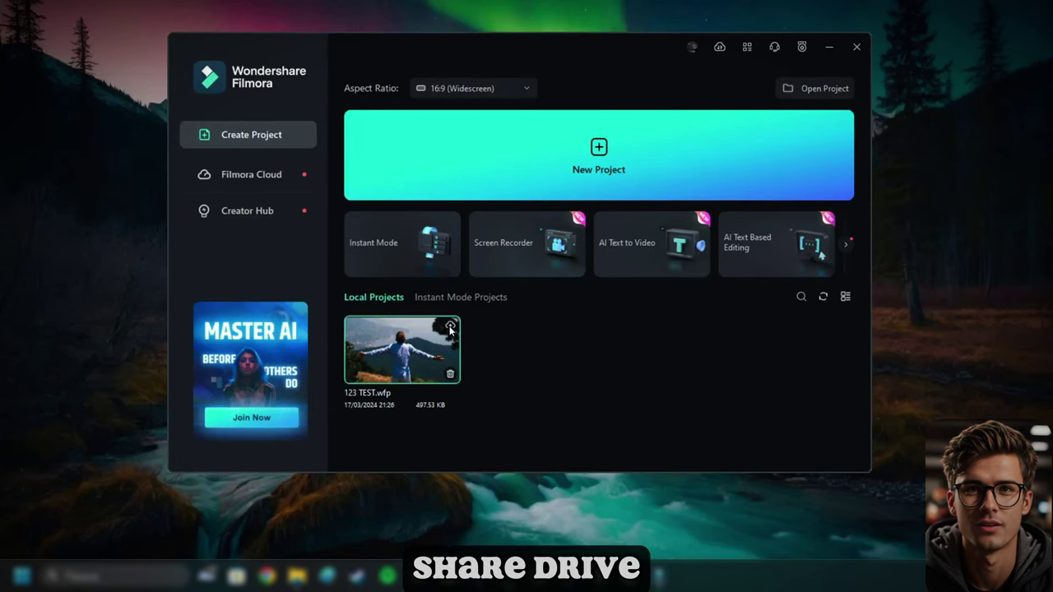
{"action": "left_click", "coordinate": [450, 327]}
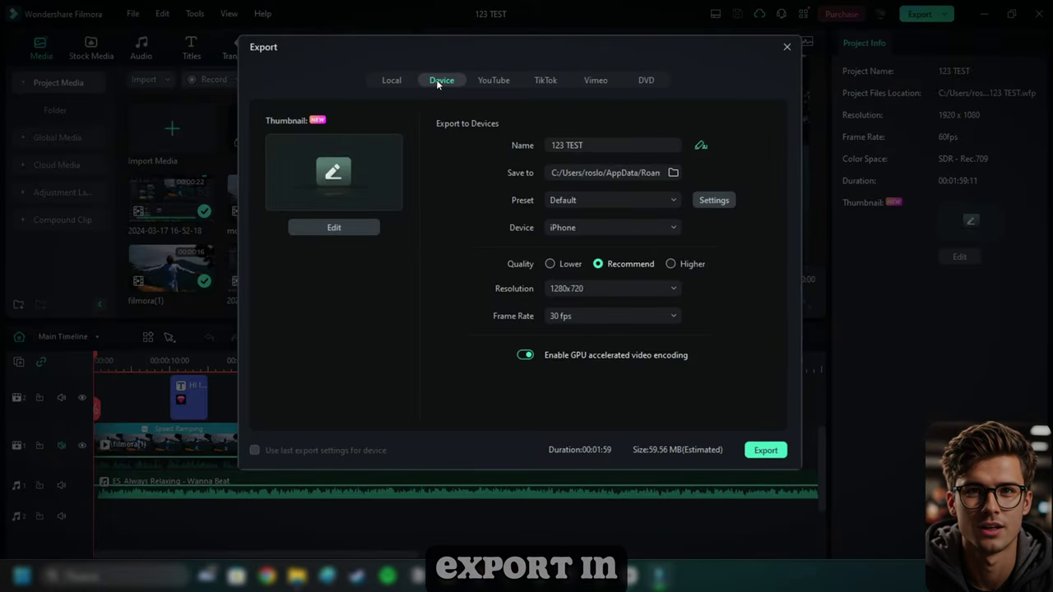
- Review the Device (iPhone), YouTube, TikTok and Vimeo export tabs, then return to Local
{"action": "left_click", "coordinate": [580, 228]}
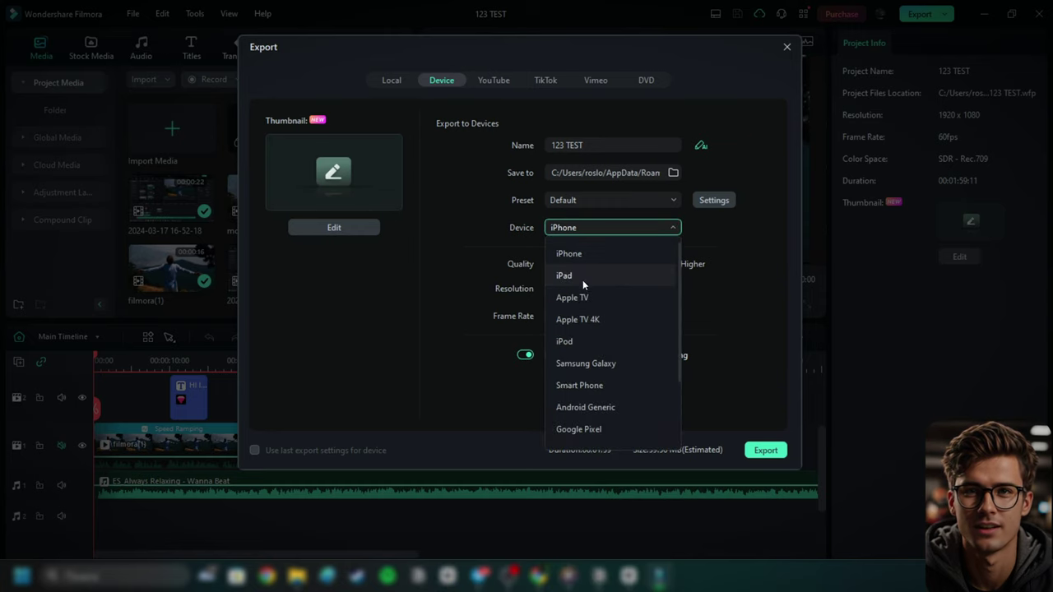
{"action": "left_click", "coordinate": [569, 228]}
{"action": "left_click", "coordinate": [492, 80]}
{"action": "left_click", "coordinate": [539, 82]}
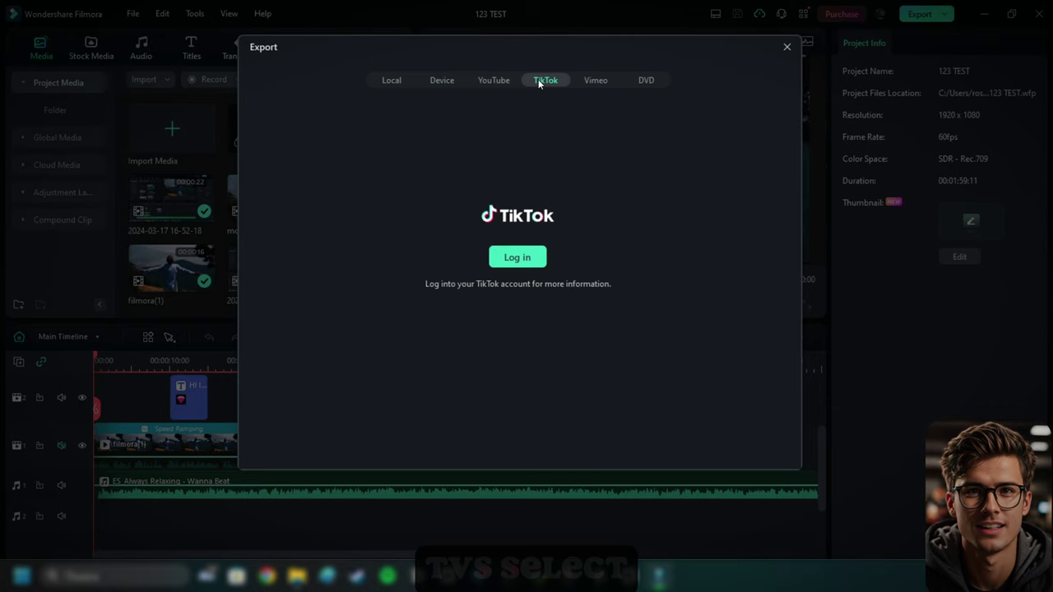
{"action": "left_click", "coordinate": [599, 82]}
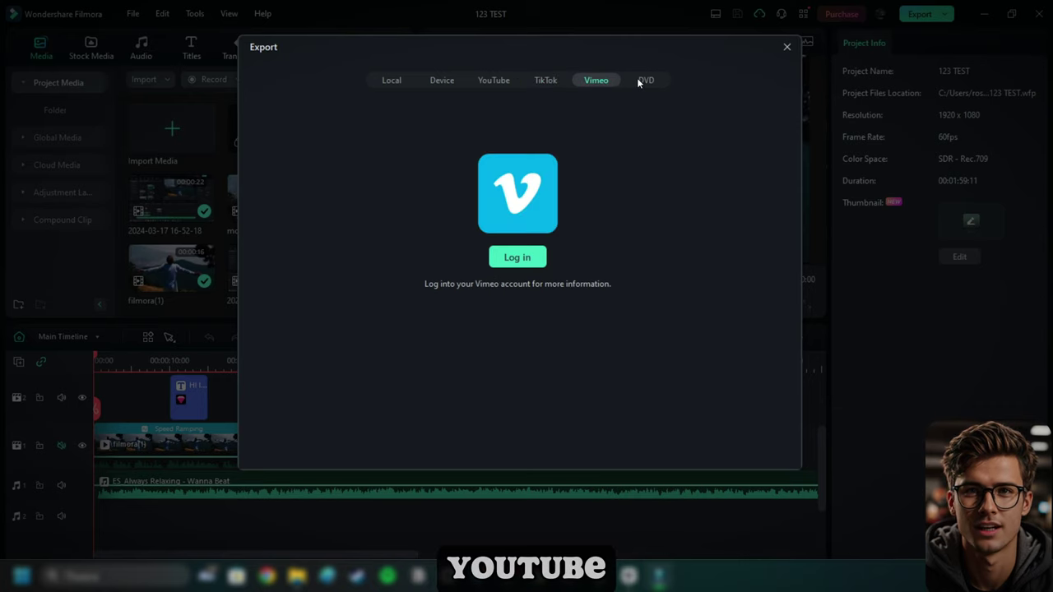
{"action": "left_click", "coordinate": [393, 83]}
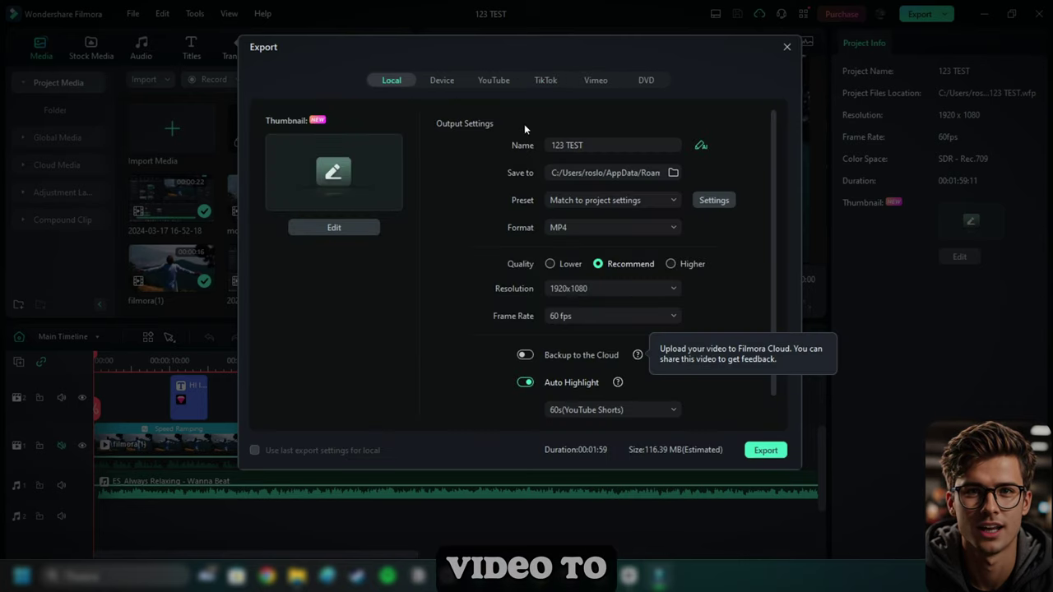
- Keep MP4 at 1920x1080, enable Backup to the Cloud, and close the export settings
{"action": "left_click", "coordinate": [588, 228]}
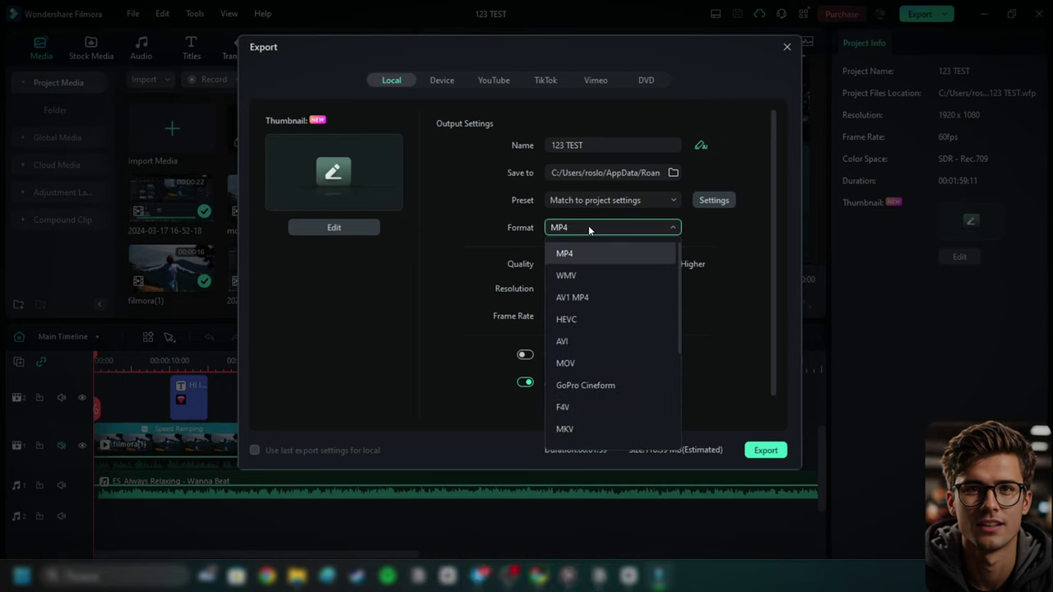
{"action": "left_click", "coordinate": [588, 228]}
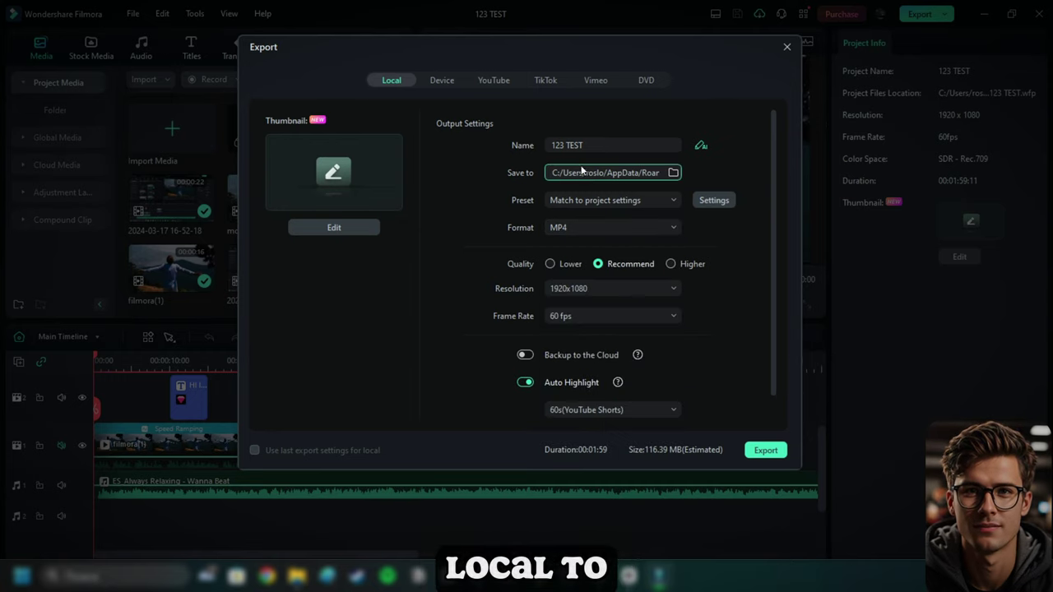
{"action": "left_click", "coordinate": [571, 292]}
{"action": "left_click", "coordinate": [570, 293]}
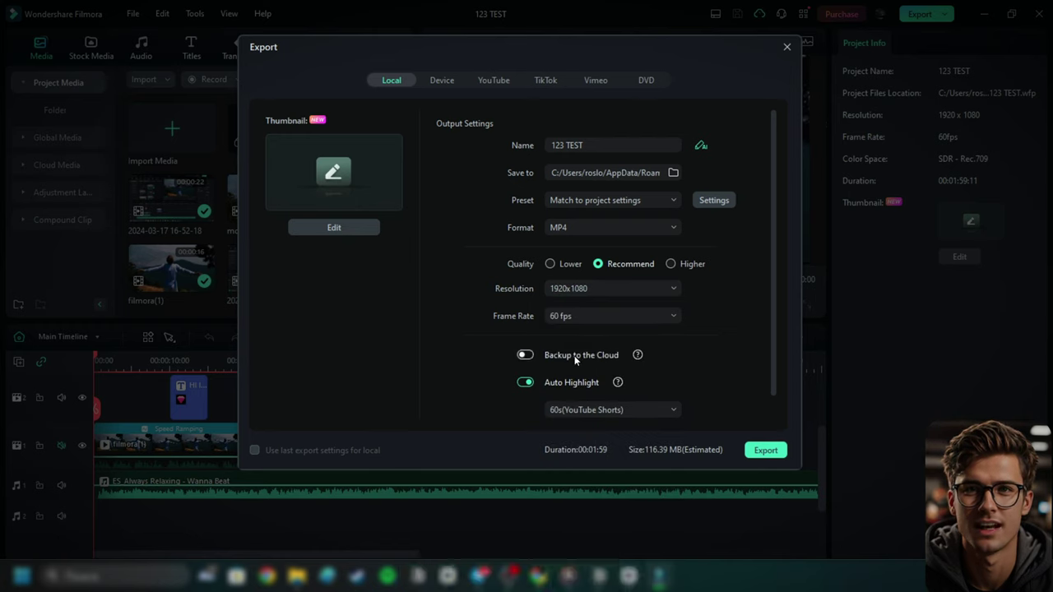
{"action": "left_click", "coordinate": [525, 354]}
{"action": "scroll", "coordinate": [612, 311], "scroll_direction": "down", "scroll_amount": 1}
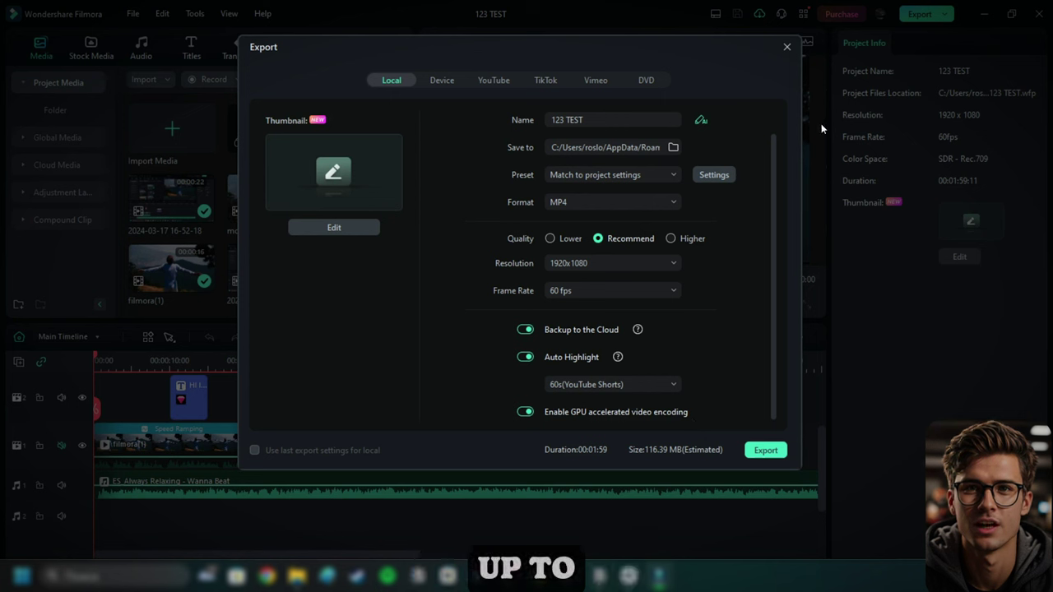
{"action": "left_click", "coordinate": [788, 48]}
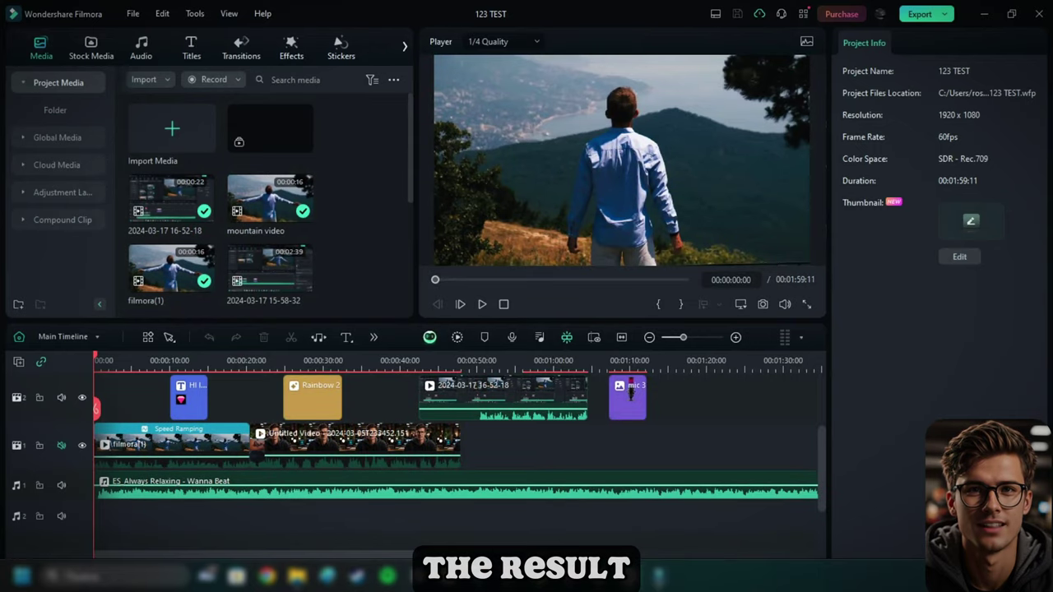